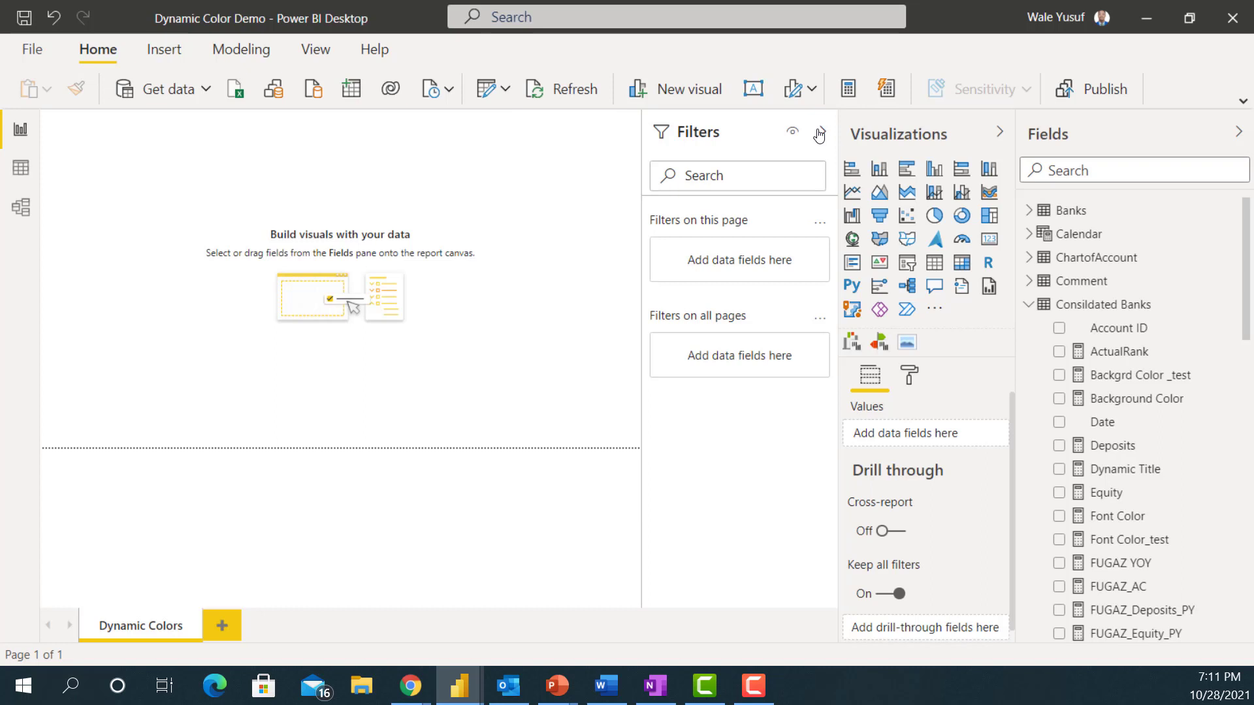
- Collapse the Filters pane, insert a rectangle shape and stretch it to cover the whole report page
left_click(821, 135)
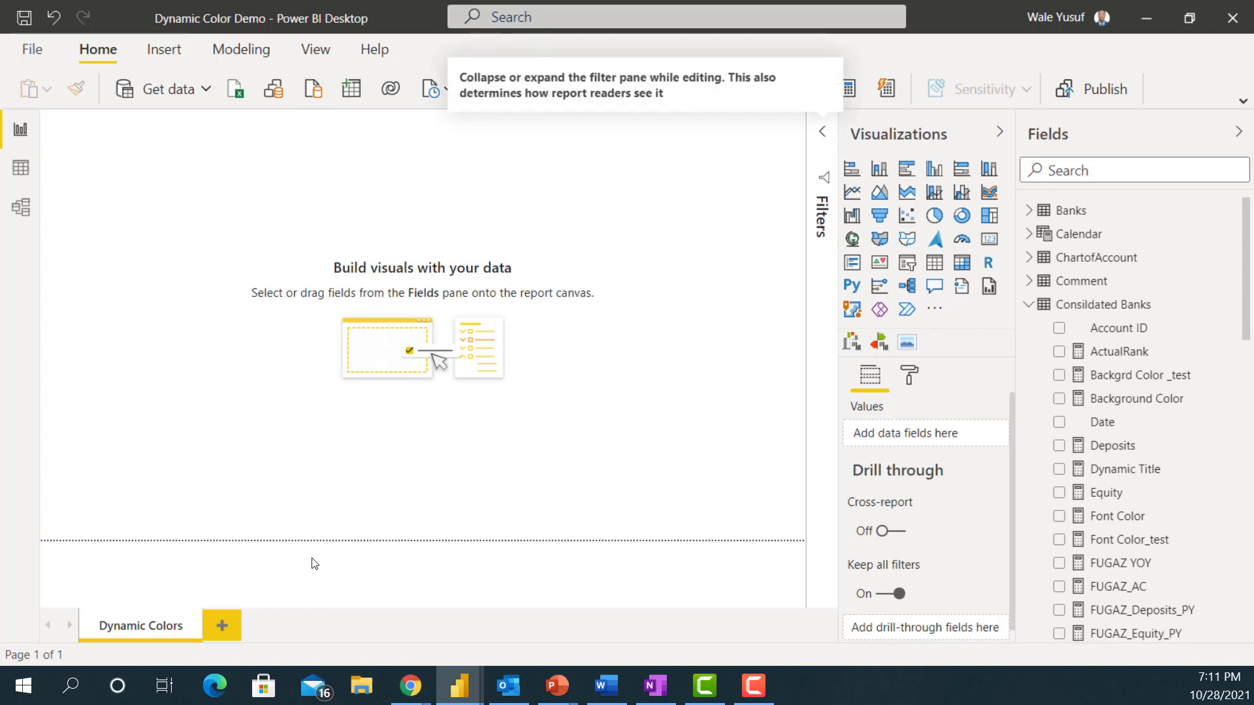
left_click(157, 56)
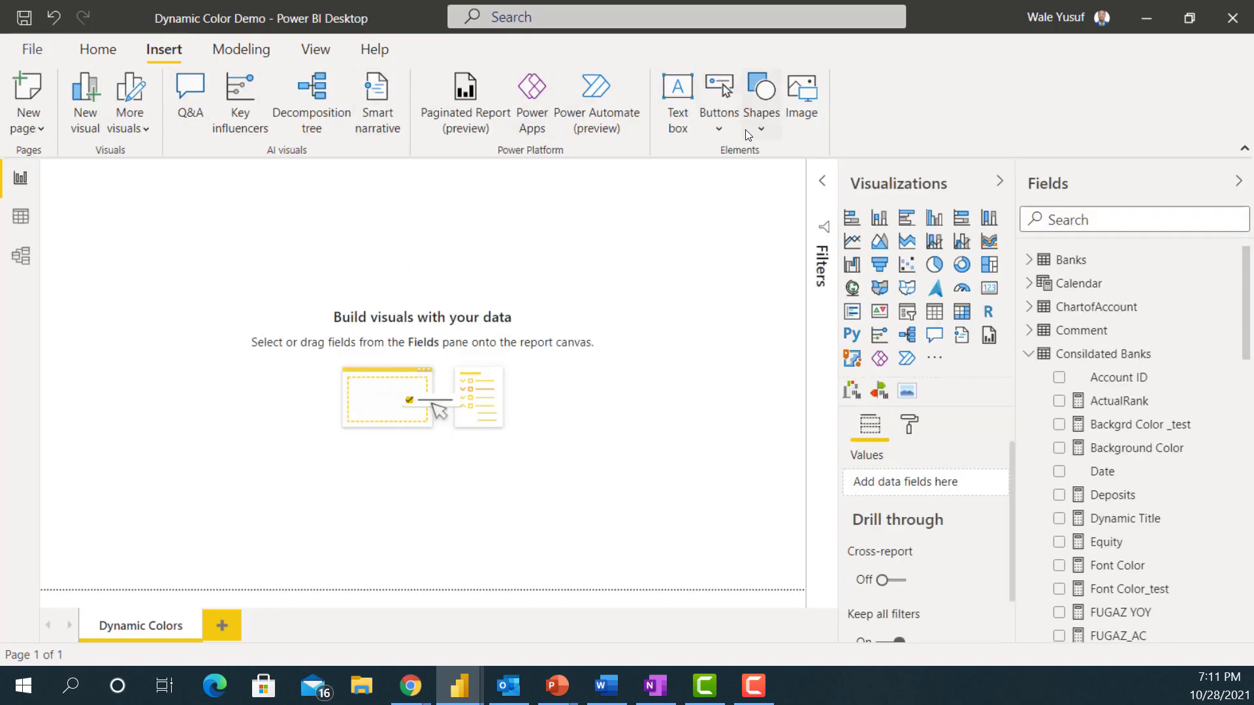
left_click(762, 145)
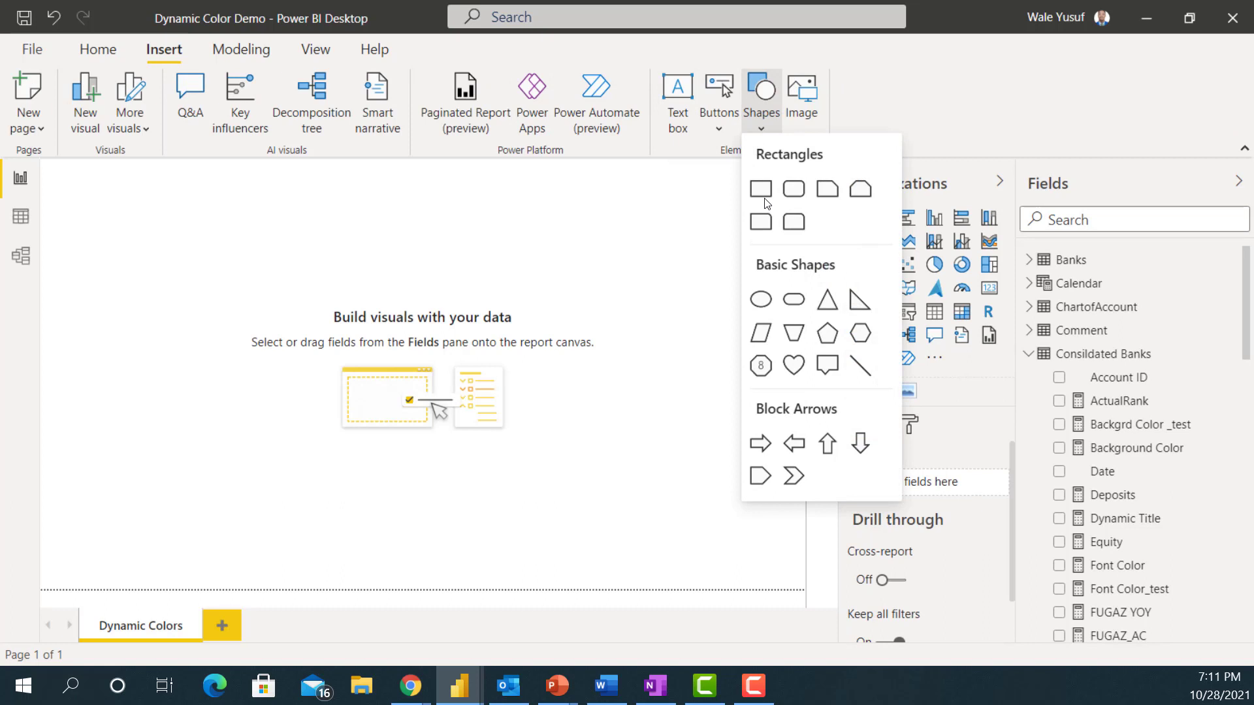
key("Escape")
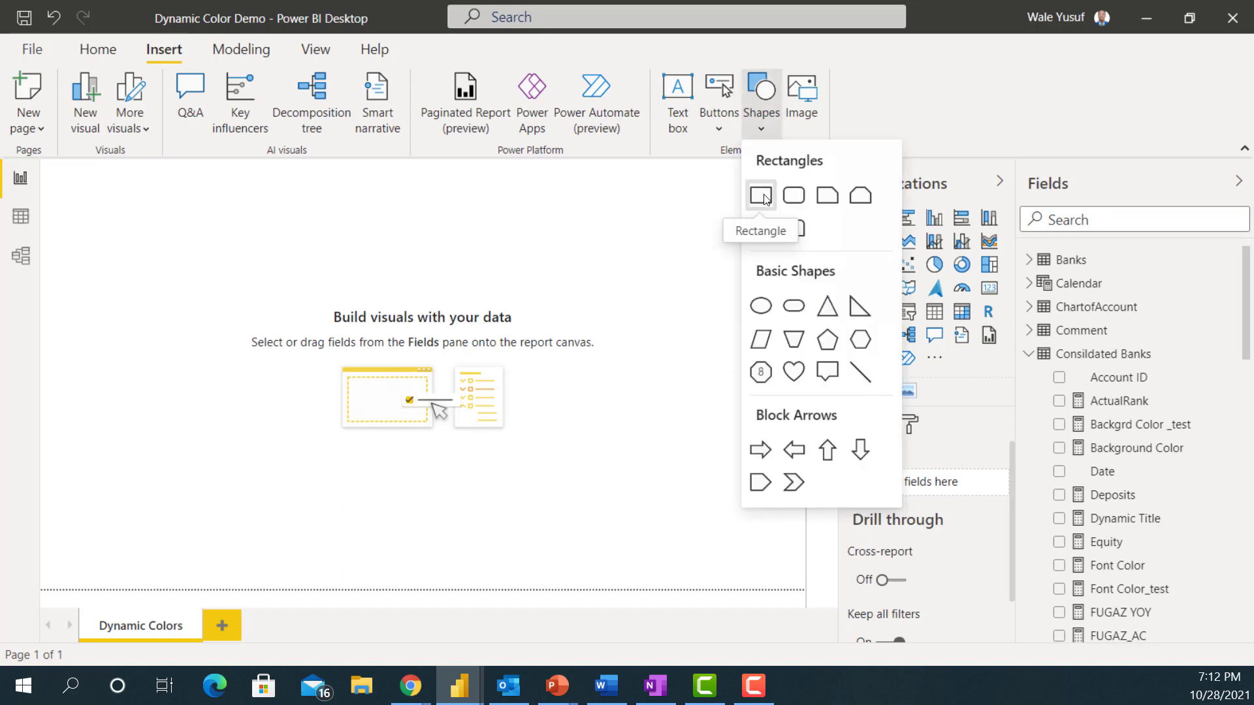
left_click(766, 198)
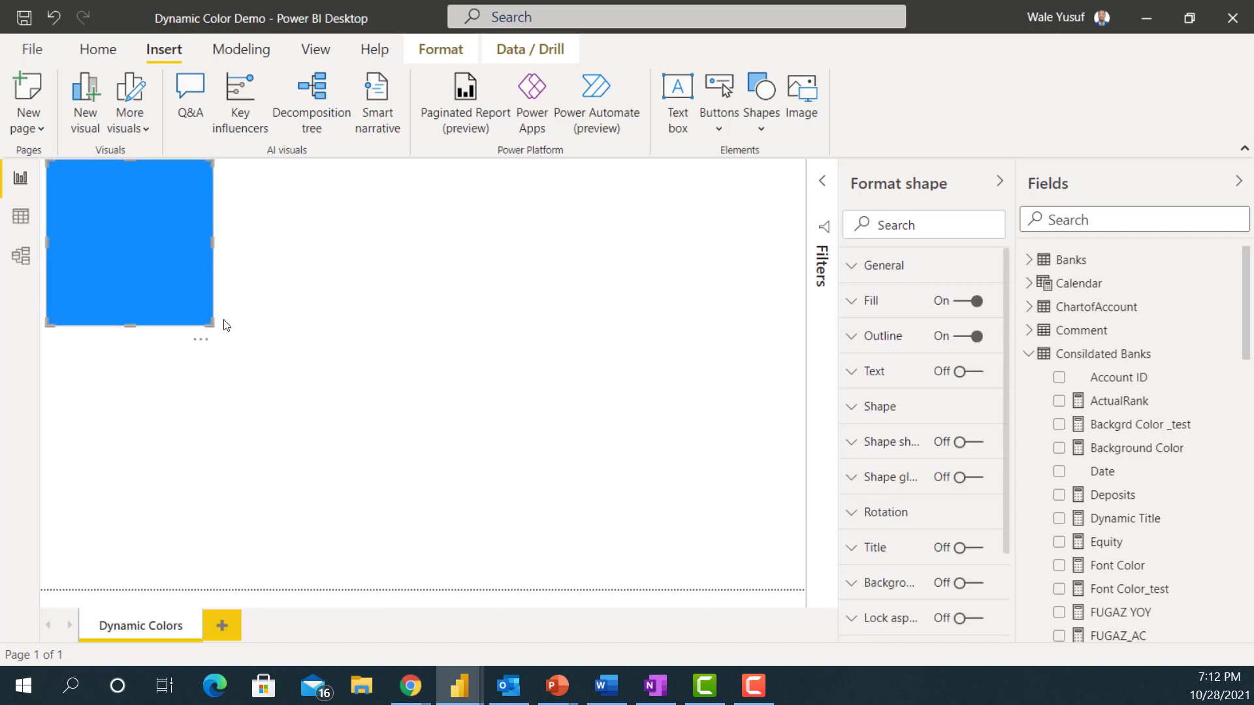
left_click_drag(212, 324, 816, 611)
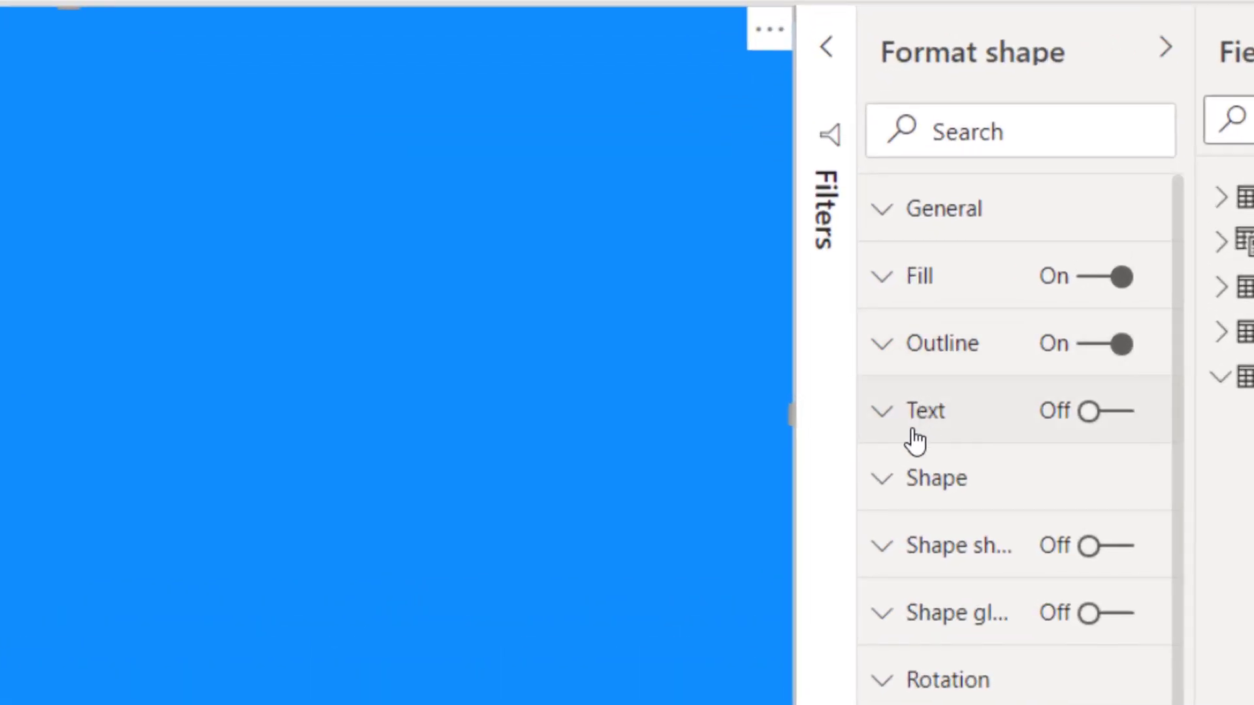
- Set the fill transparency of the page-sized rectangle to 92%
left_click(908, 278)
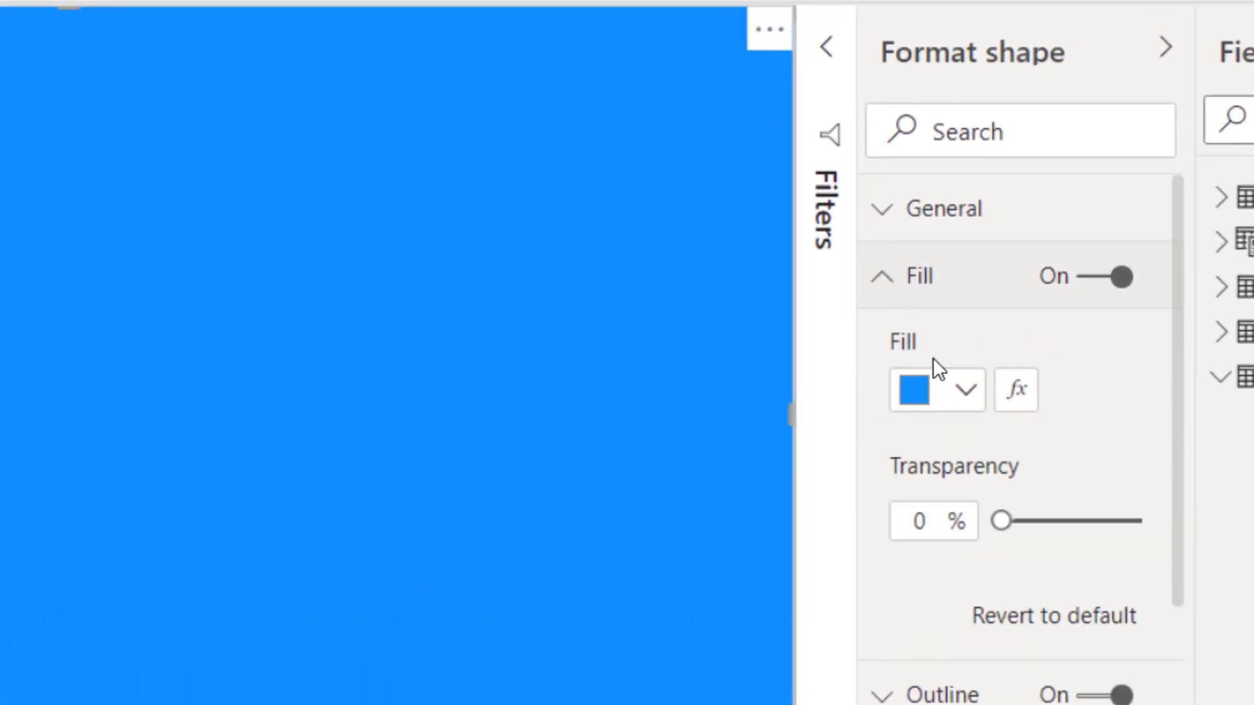
left_click_drag(999, 521, 1123, 523)
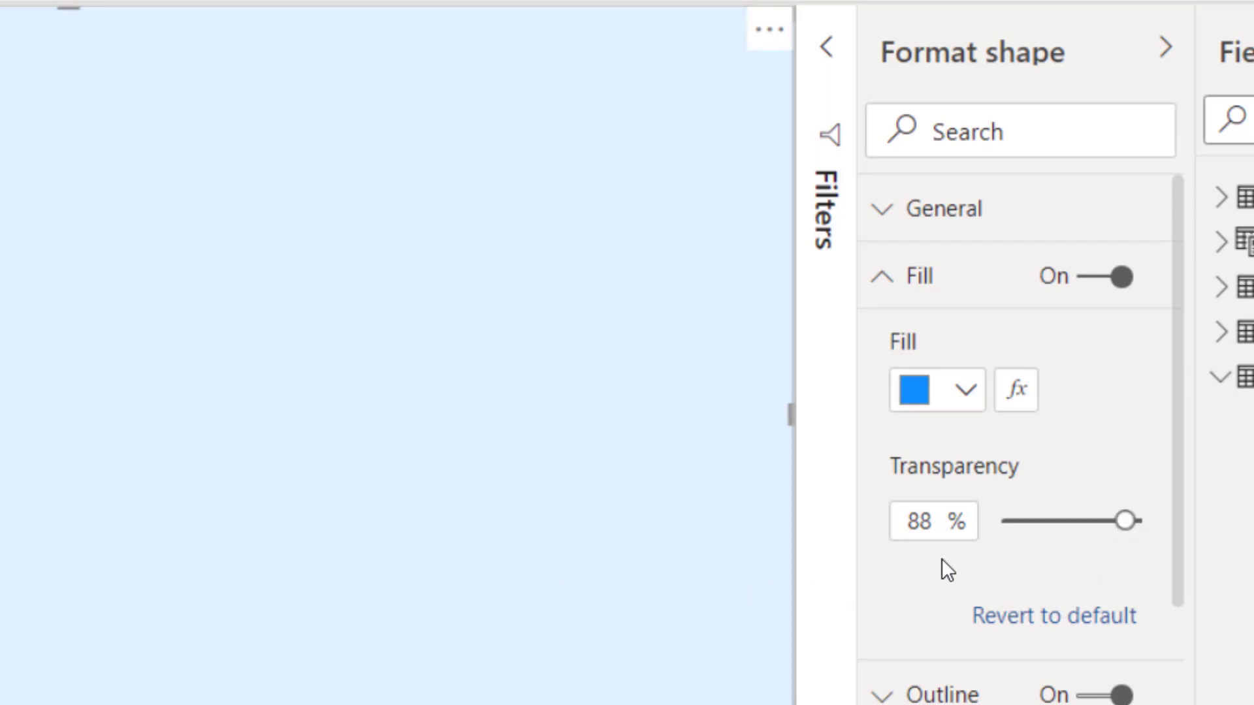
double_click(896, 514)
type("92")
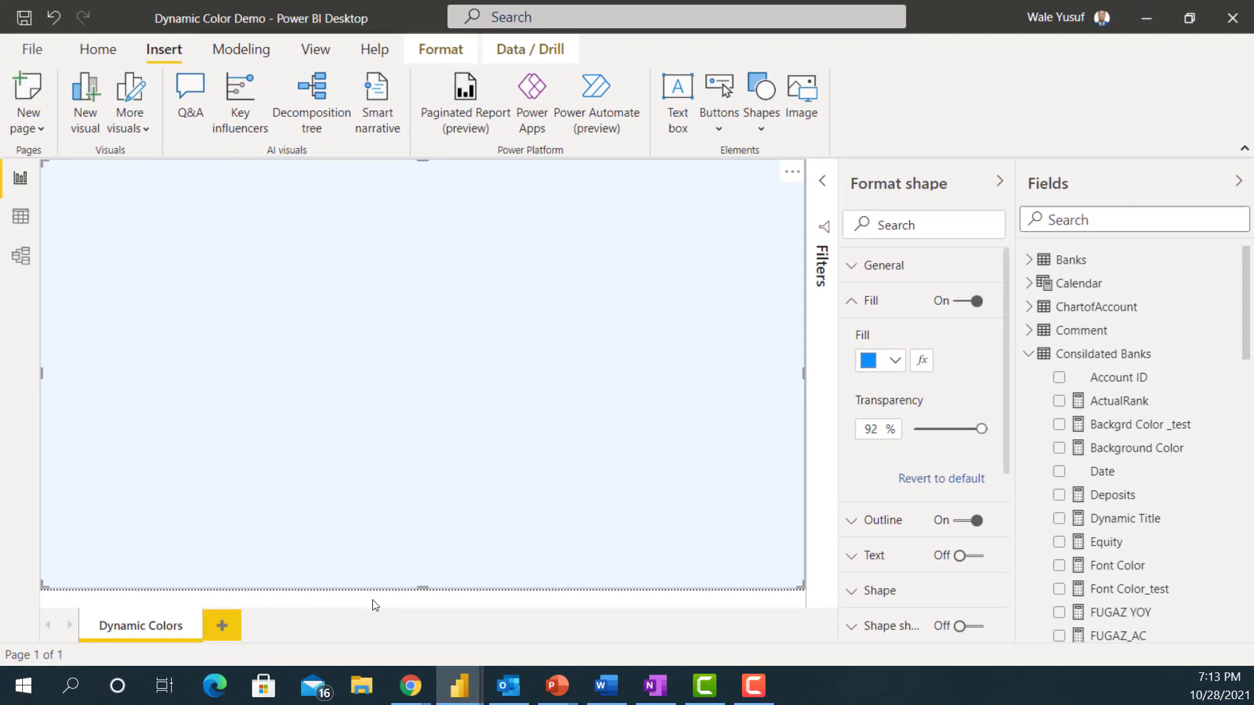
left_click(376, 605)
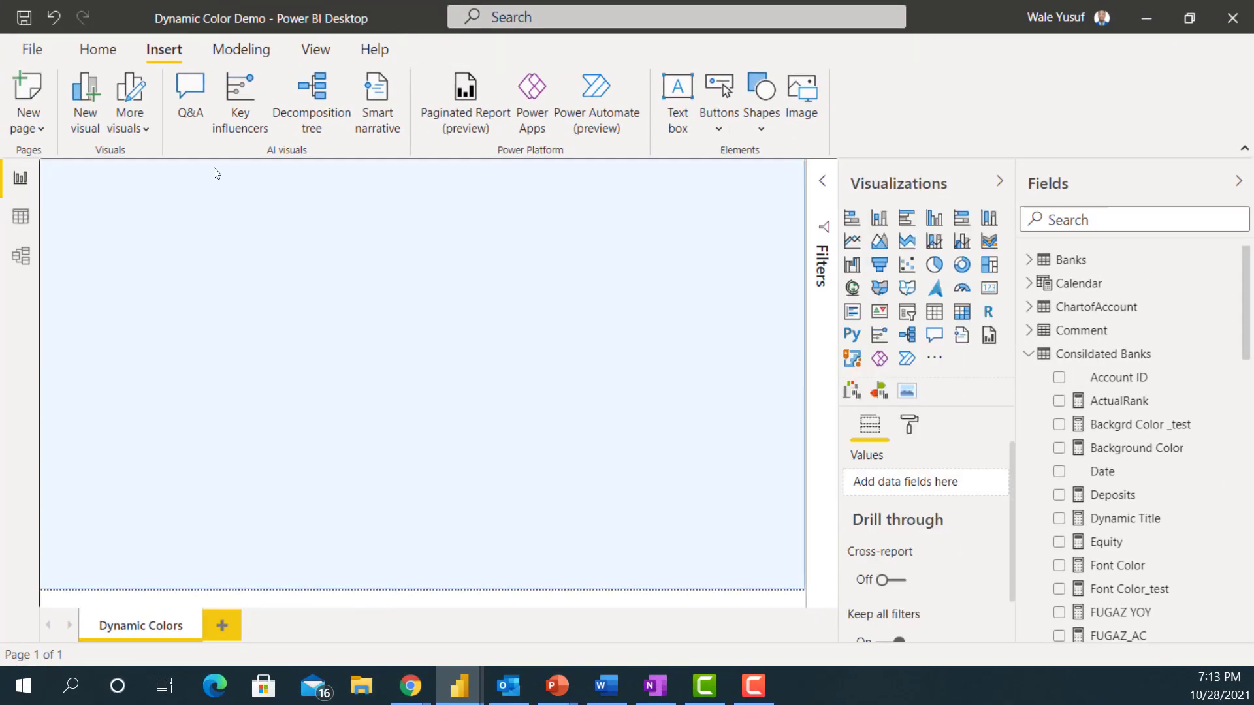
- Insert a second rectangle and resize it into a full-width header band along the page's upper edge
left_click(758, 130)
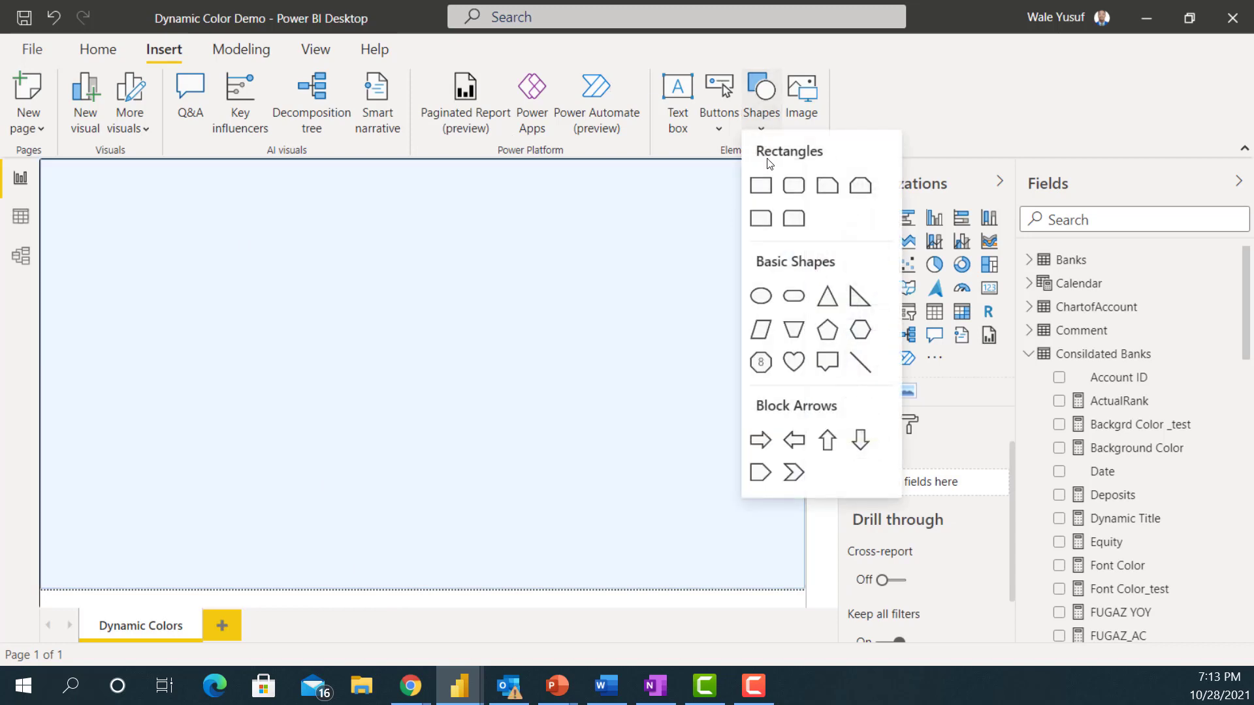
left_click(762, 197)
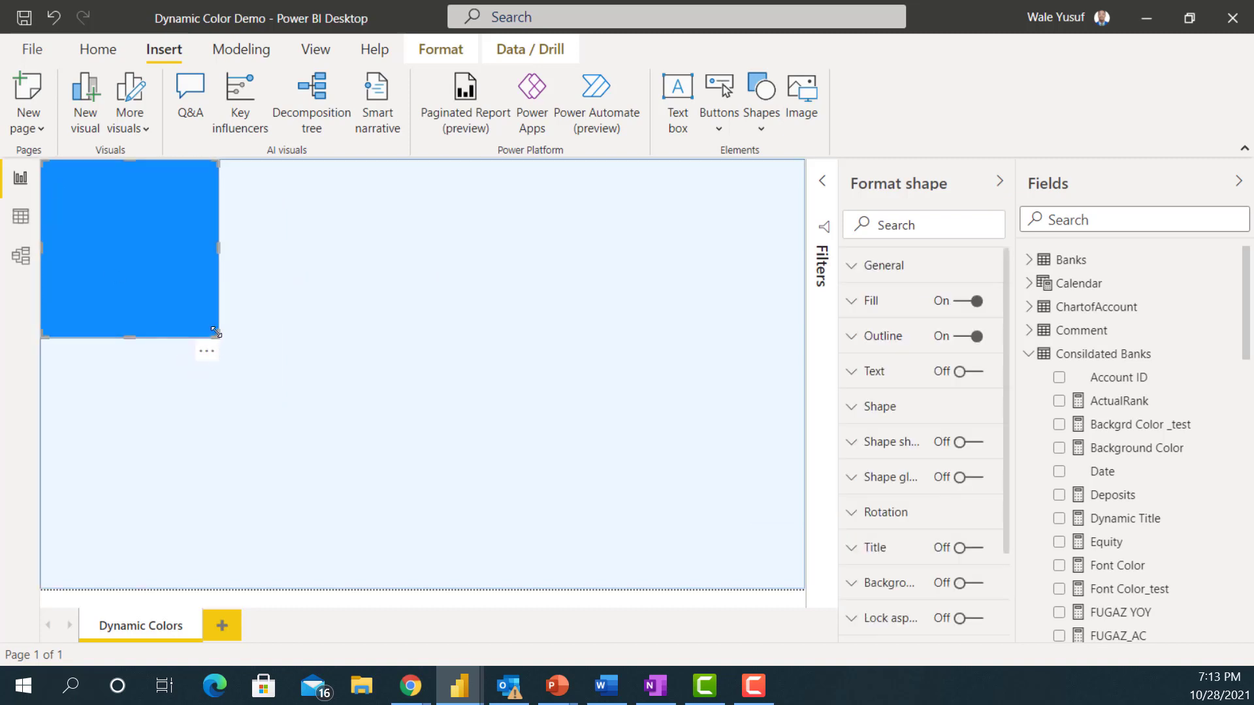
left_click_drag(217, 332, 808, 198)
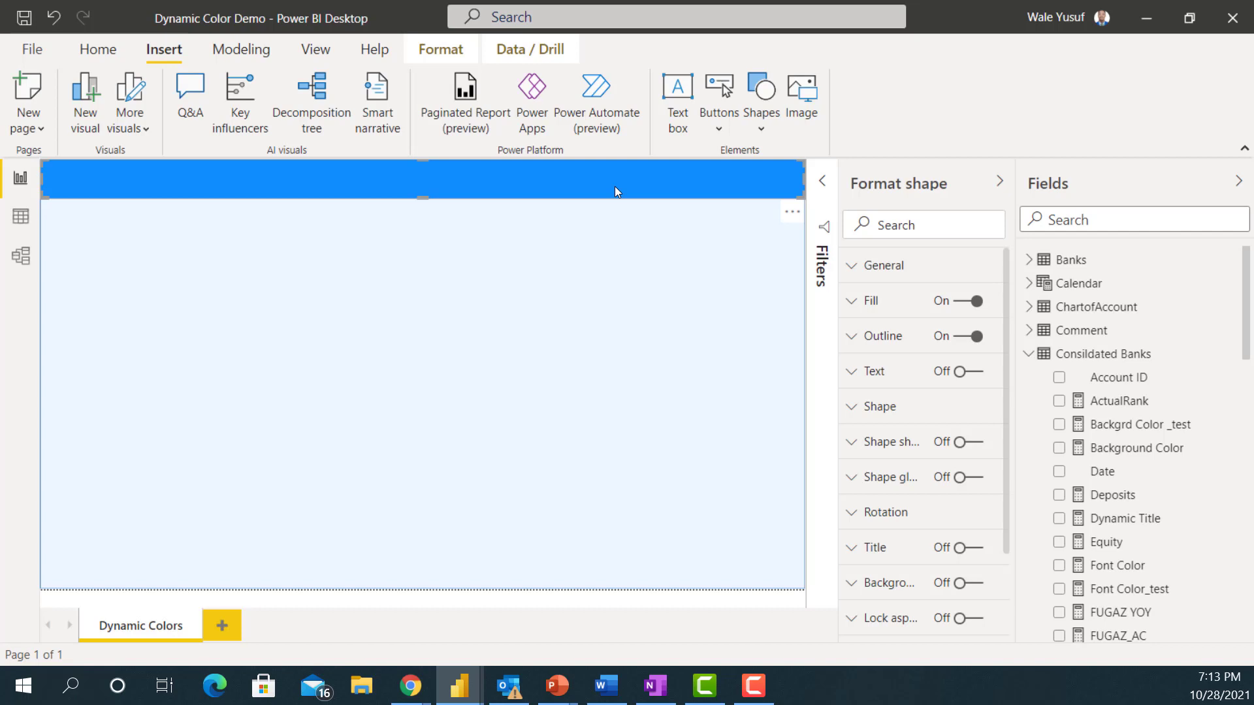
- Duplicate the header band, place the copy along the page's lower edge and reduce its height to a thin footer strip
key("ctrl+c")
key("ctrl+v")
left_click_drag(615, 190, 470, 596)
left_click_drag(420, 551, 421, 574)
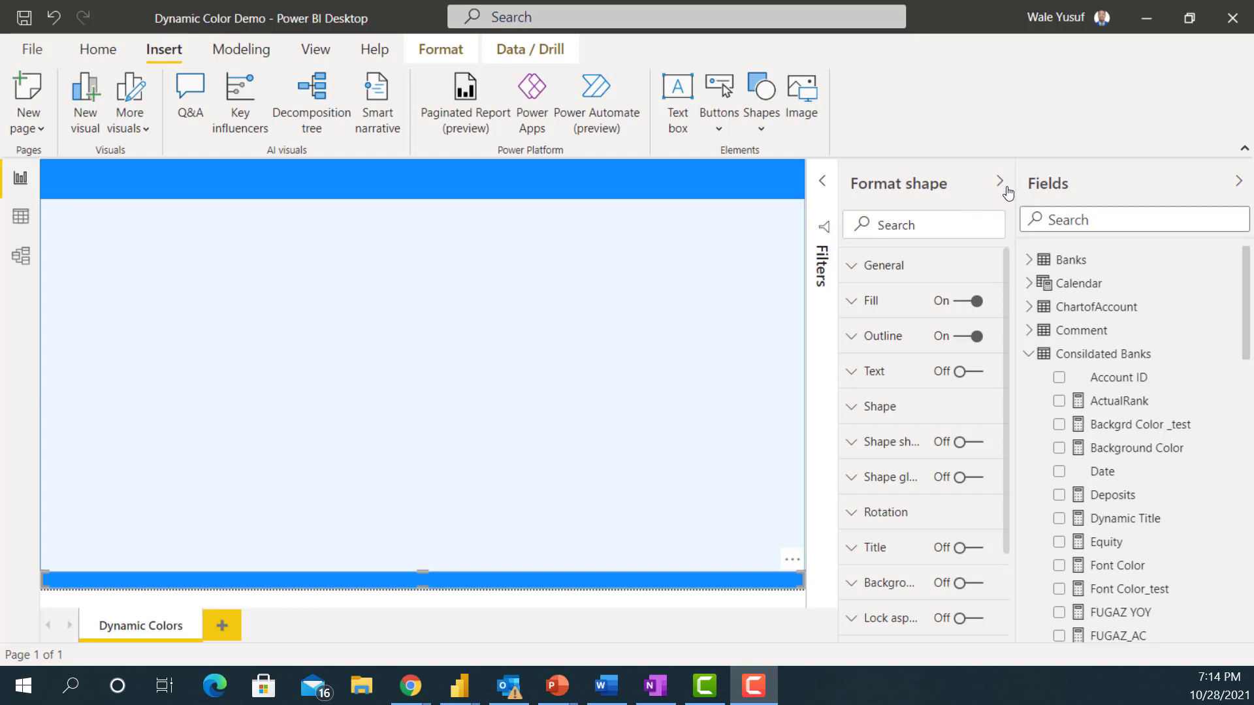
left_click(703, 609)
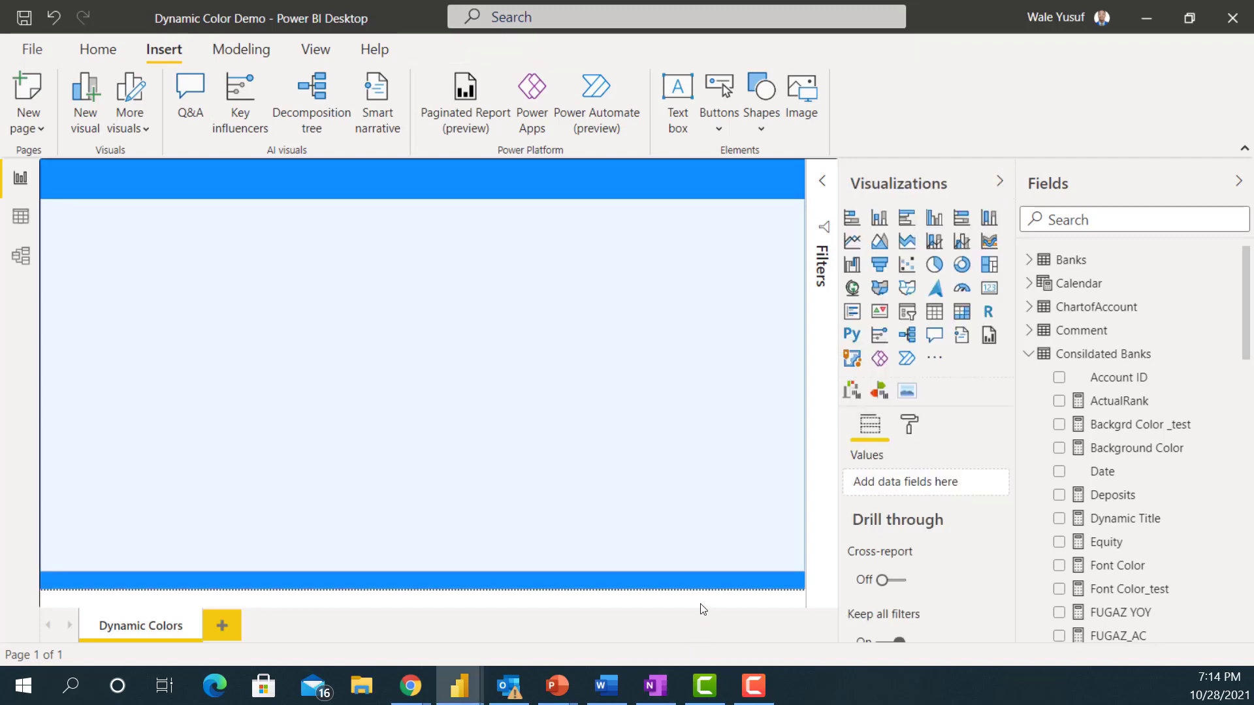
- Add a slicer to the page using the Banks field from the Banks table
left_click(907, 313)
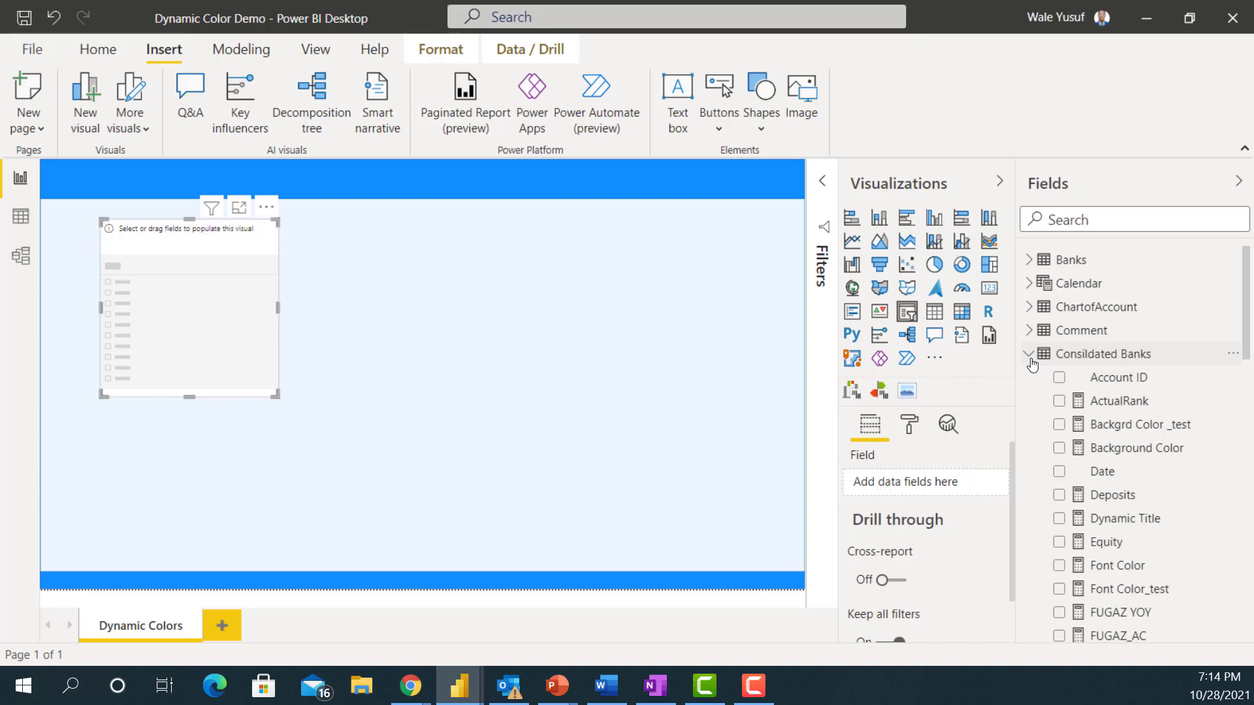
left_click(1029, 260)
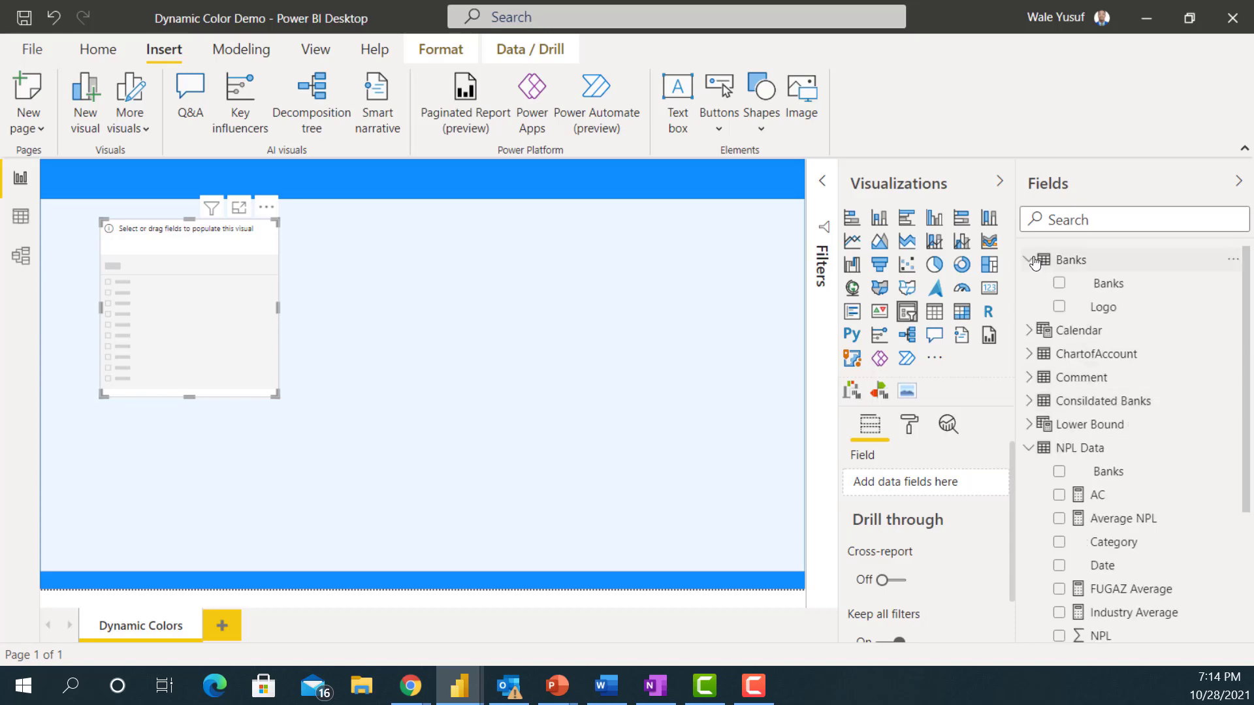
left_click(1058, 282)
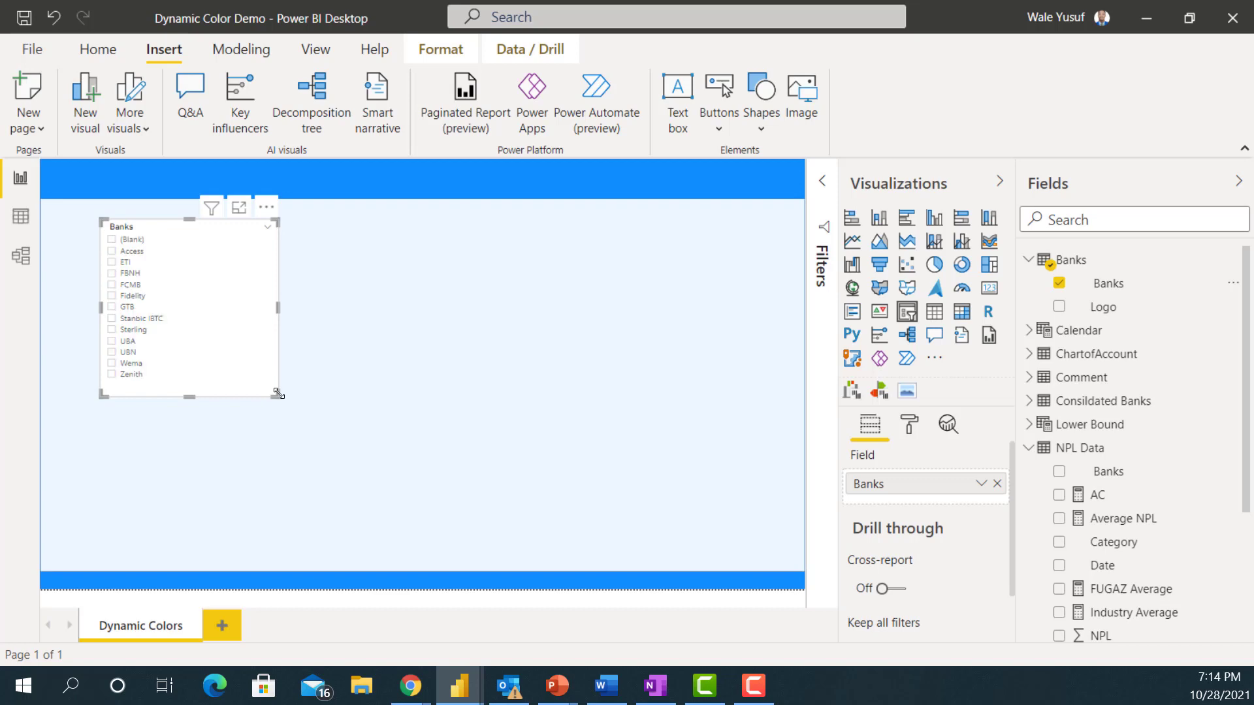
- Set the Banks slicer's orientation to Horizontal in its general format settings
left_click(909, 432)
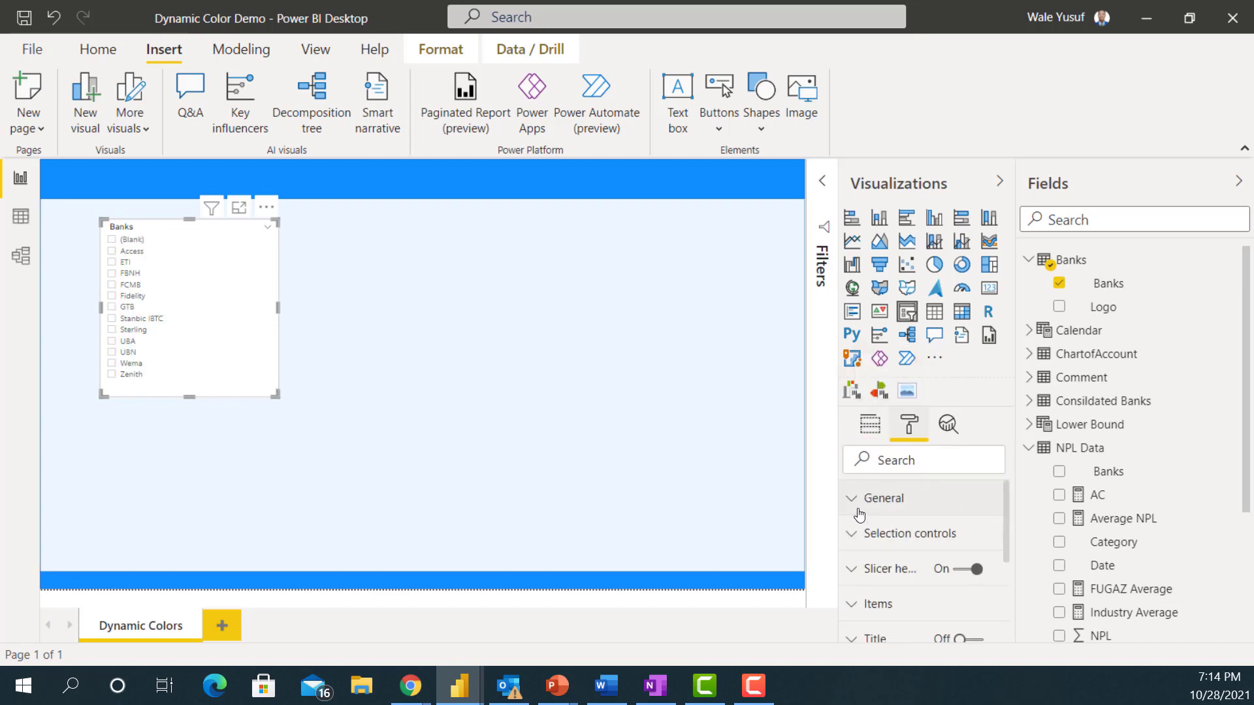
left_click(860, 516)
scroll(894, 591, "down", 2)
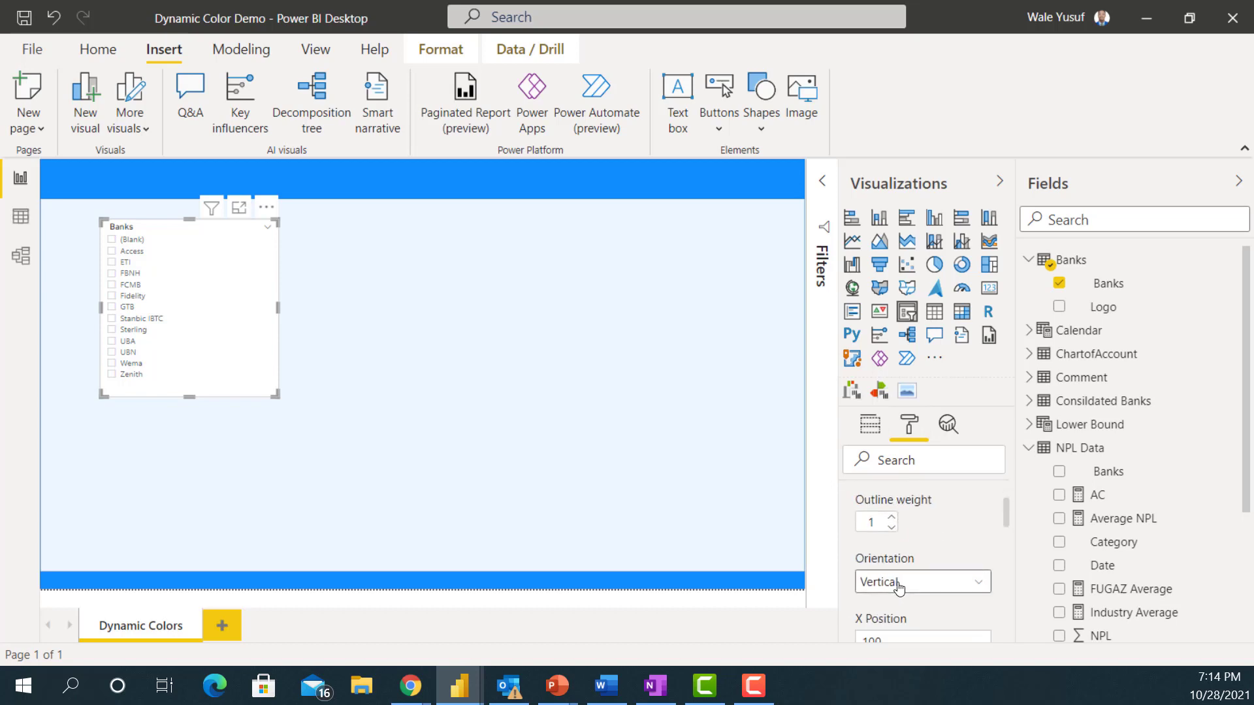
left_click(899, 584)
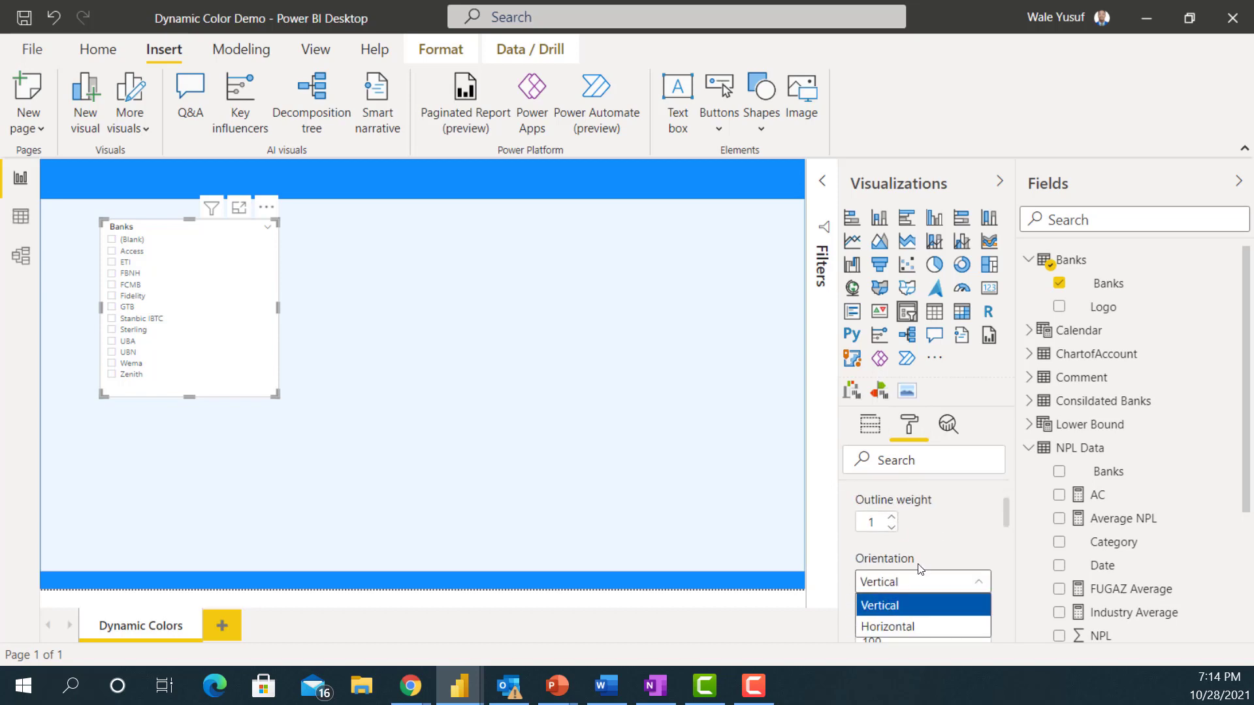
scroll(918, 568, "down", 3)
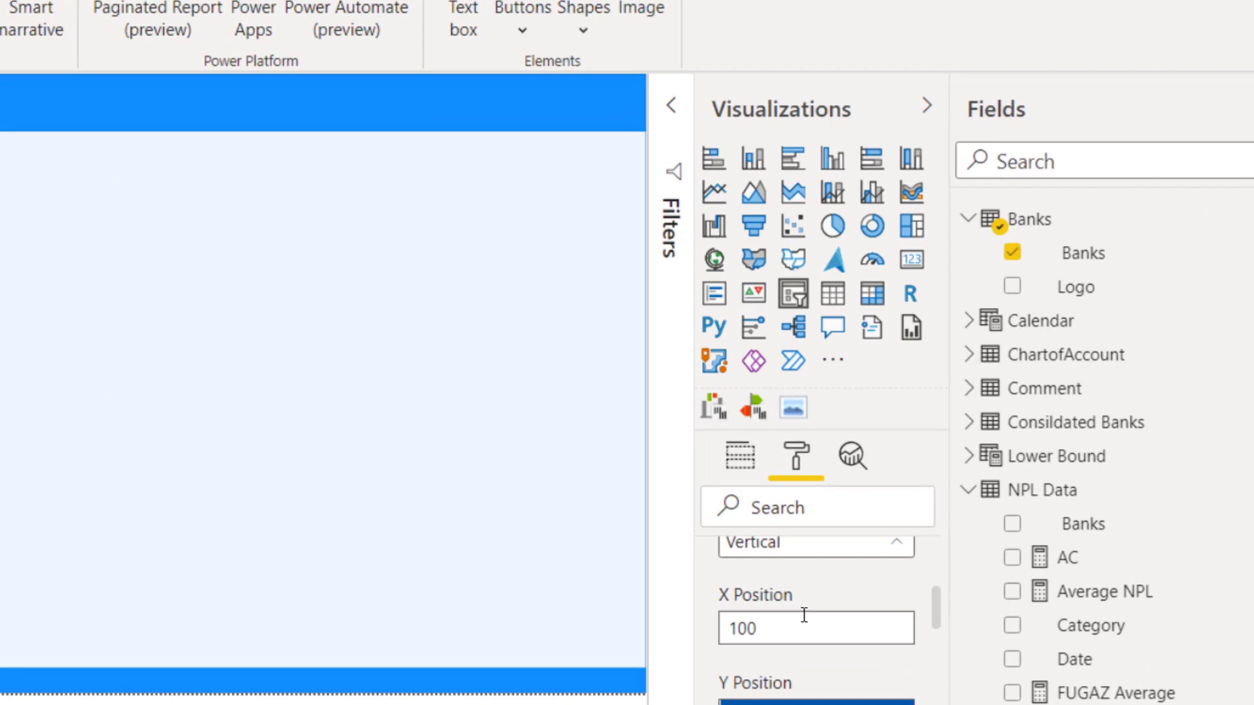
key("Down")
key("Return")
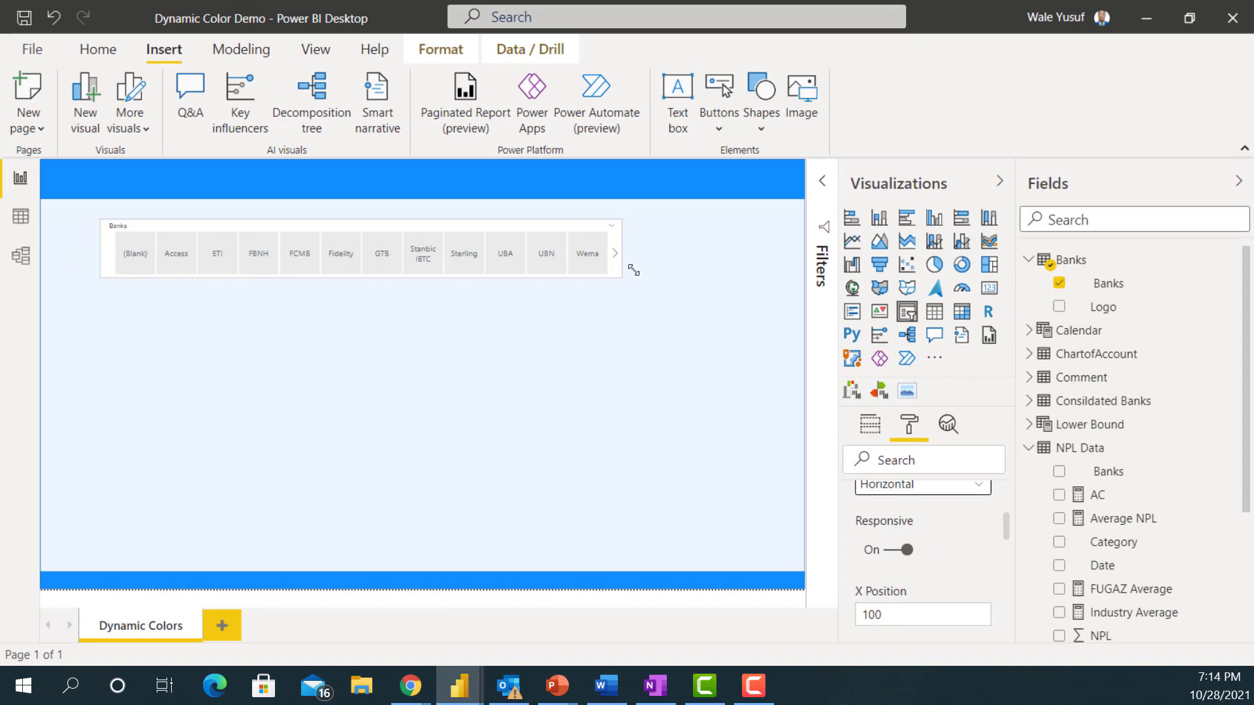
- Fit the Banks slicer into the right part of the header band and turn off its slicer header
left_click_drag(633, 270, 798, 187)
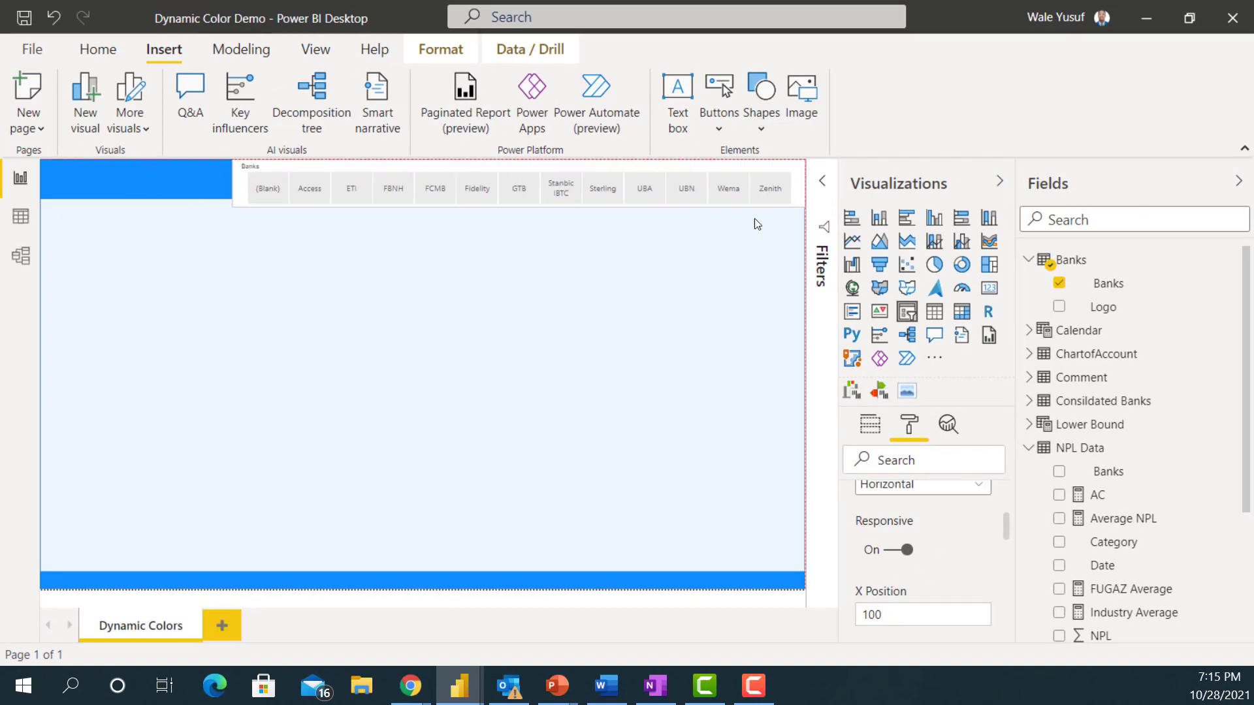
scroll(942, 538, "up", 3)
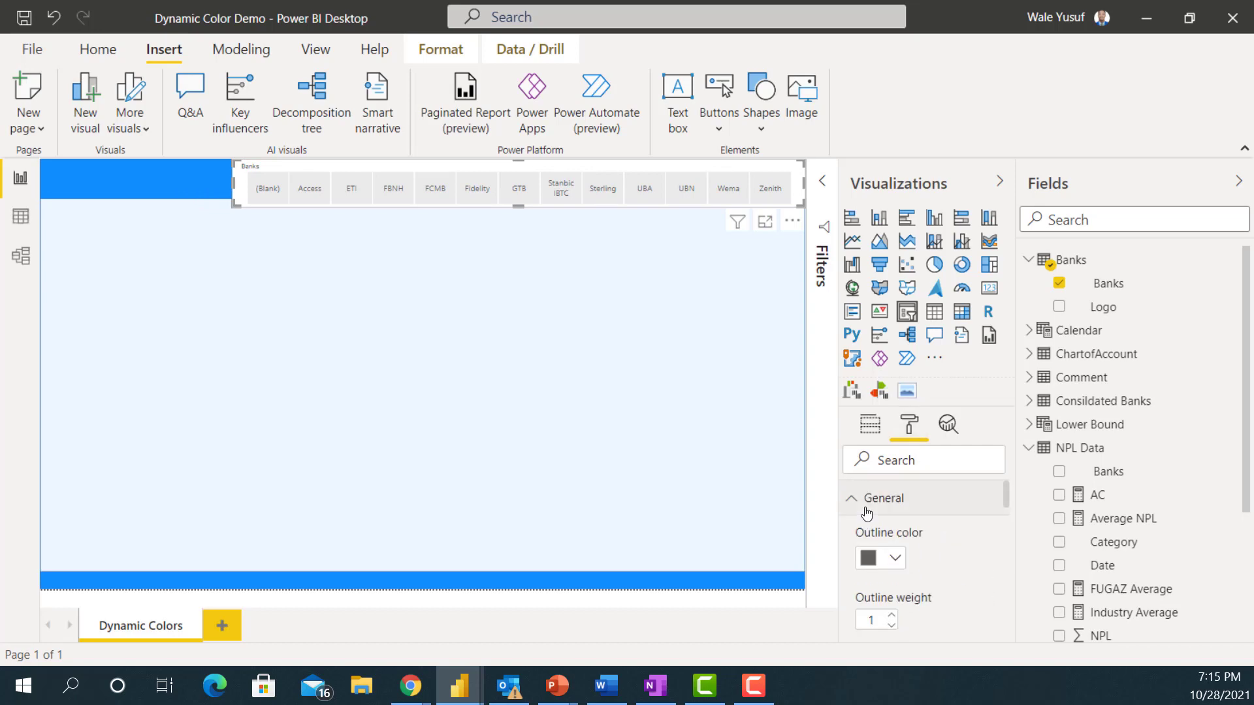
left_click(867, 511)
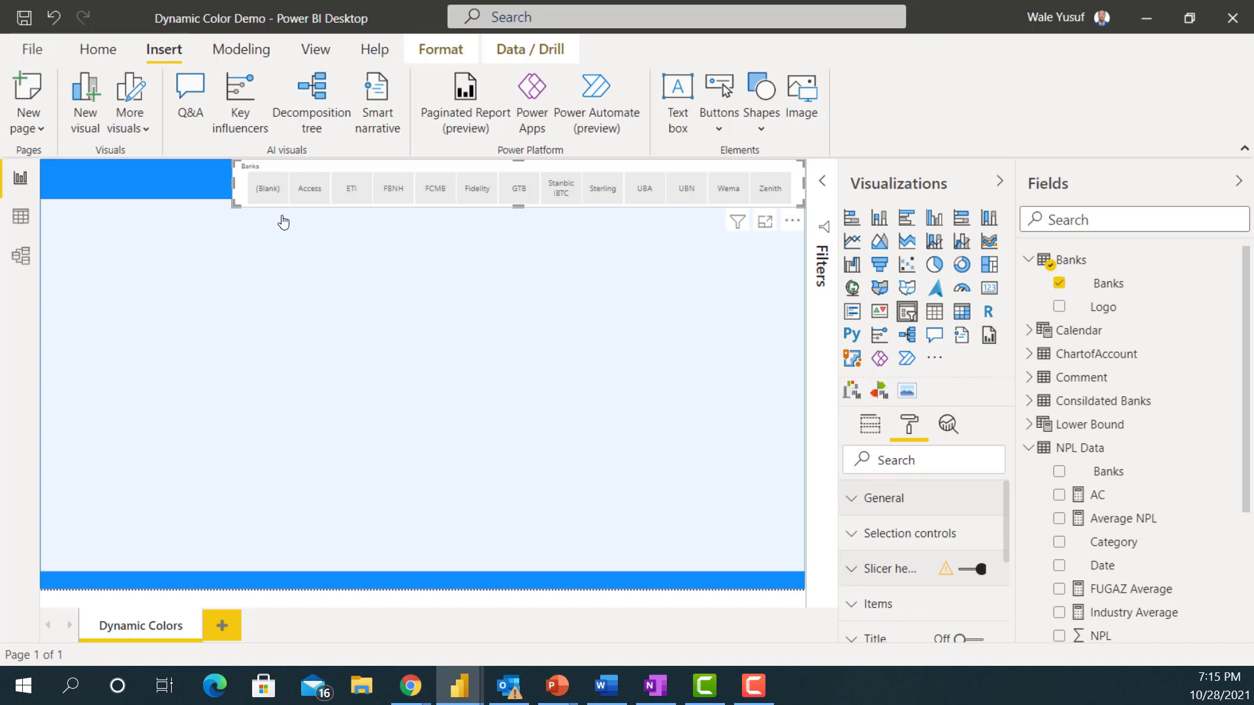
left_click(973, 569)
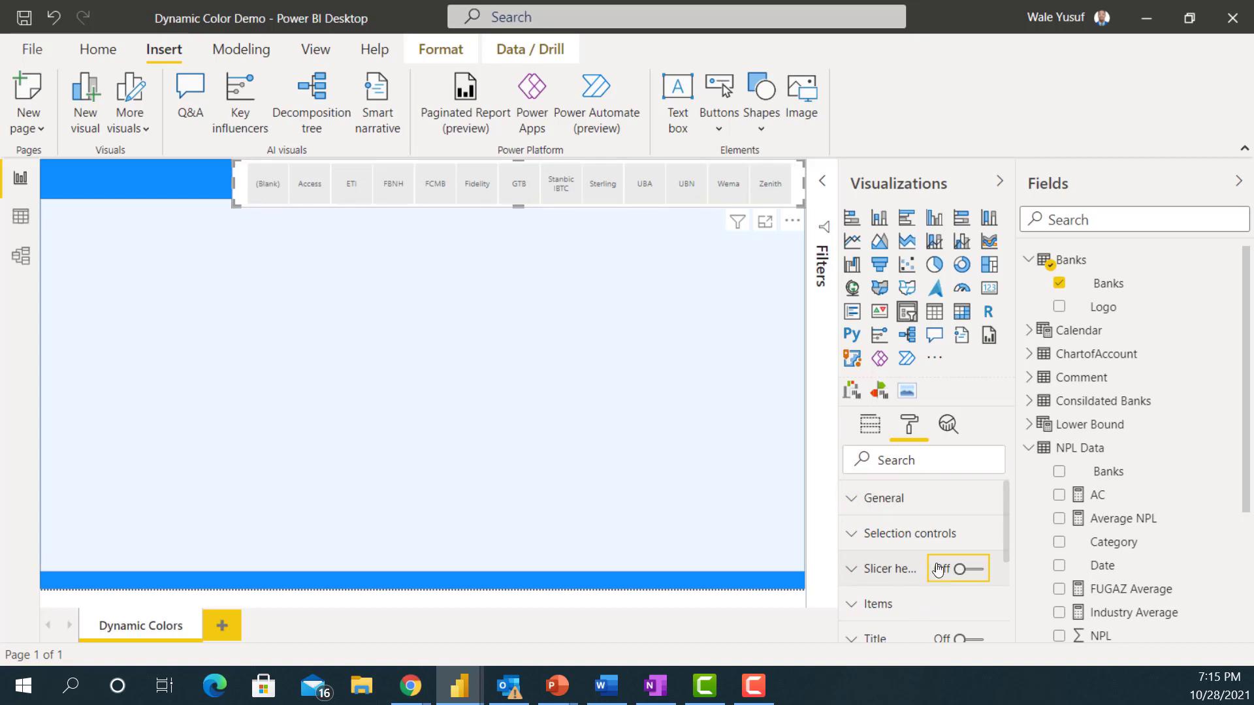
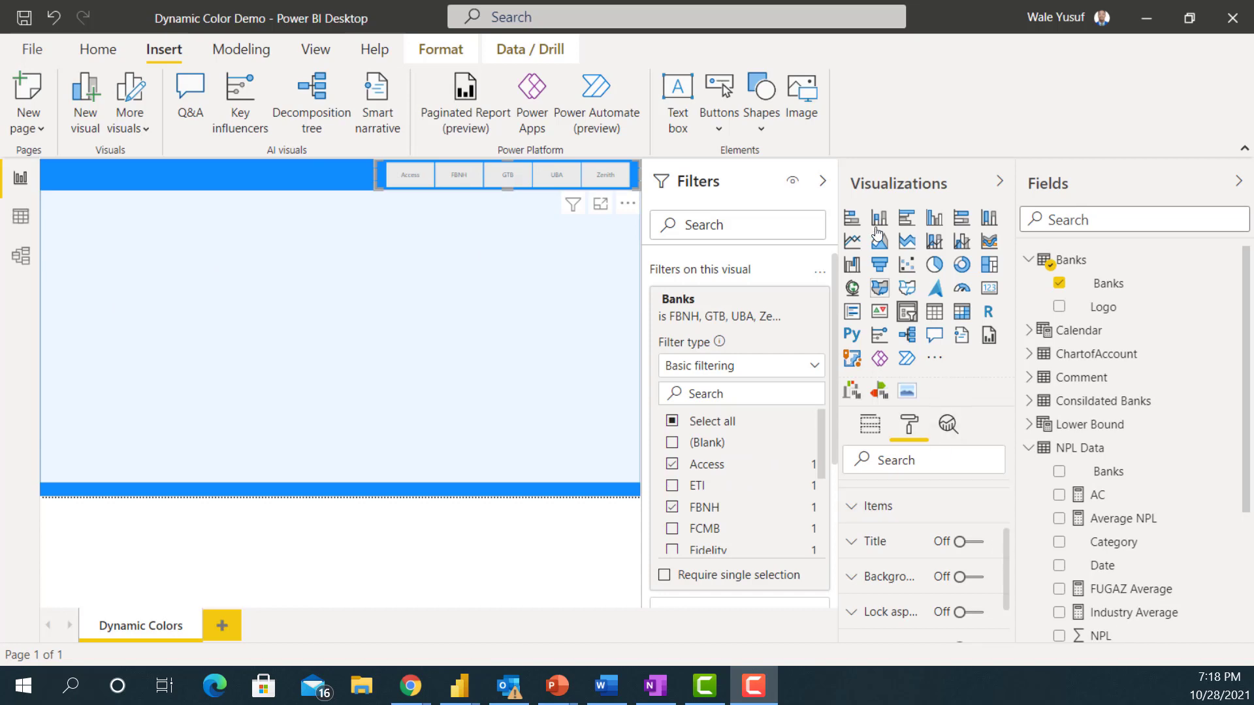
- Collapse the Filters pane and add a separate card visual showing the Dynamic Title measure from Consildated Banks
left_click(822, 181)
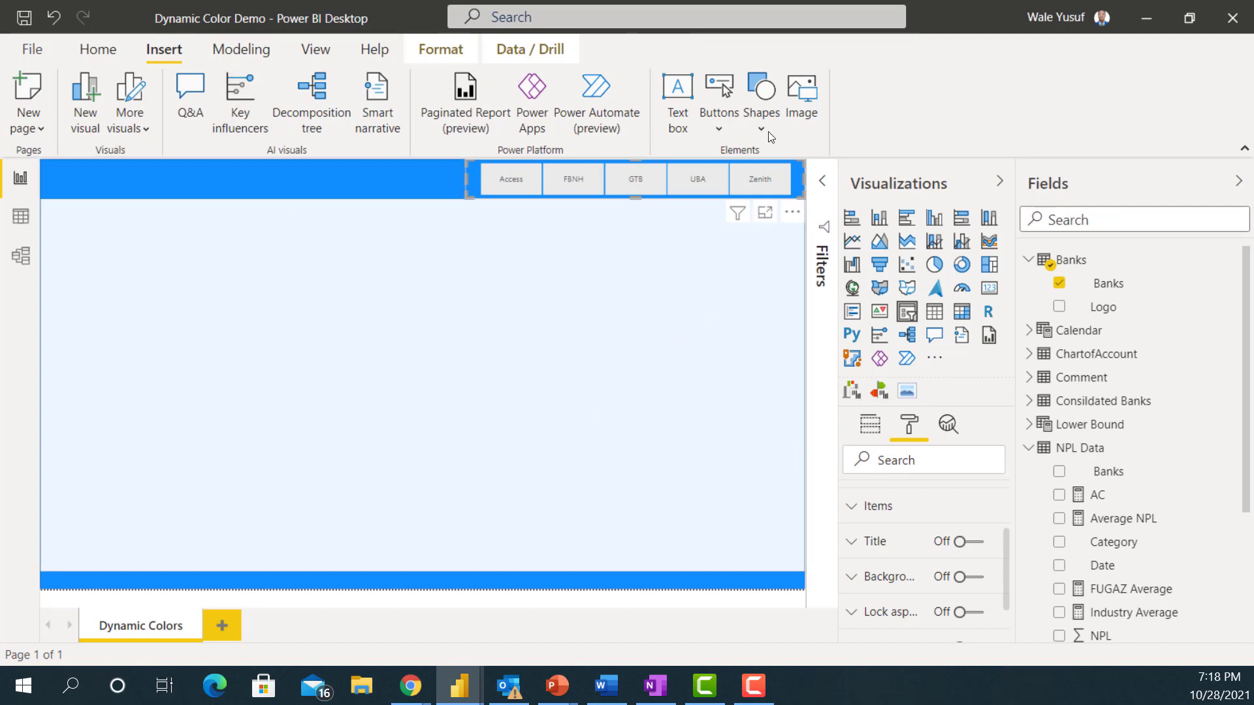
left_click(989, 287)
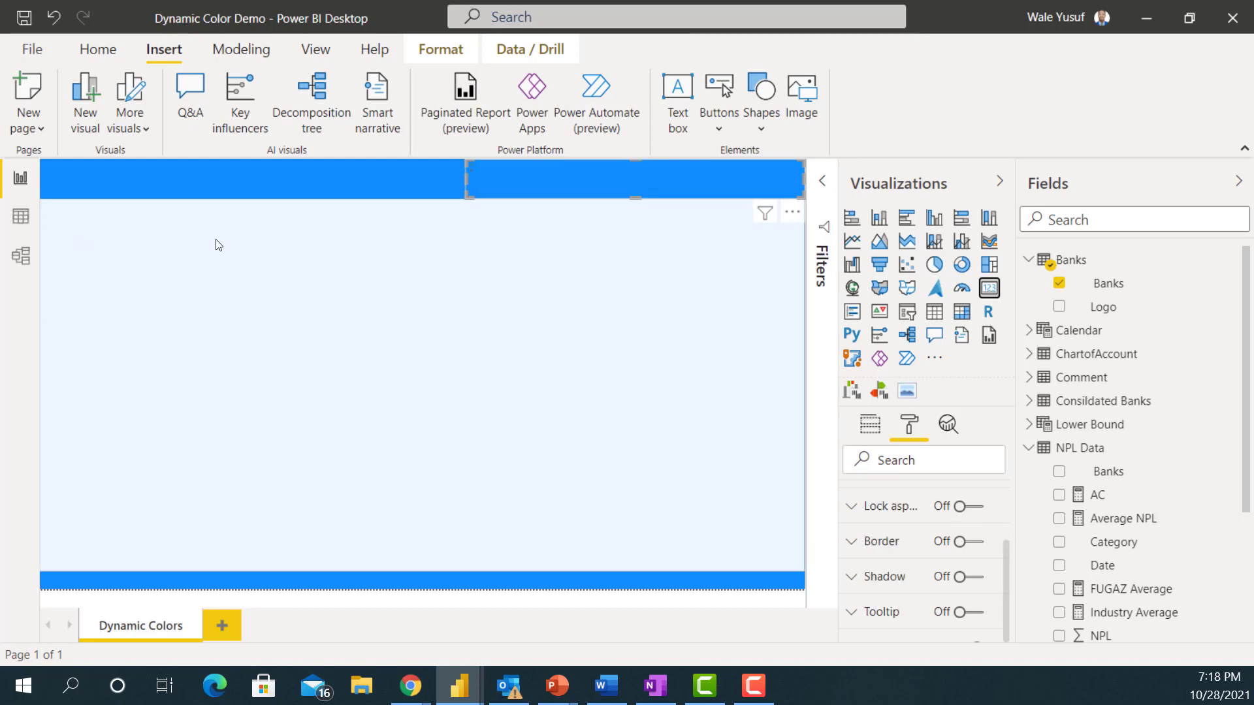
scroll(1117, 566, "down", 2)
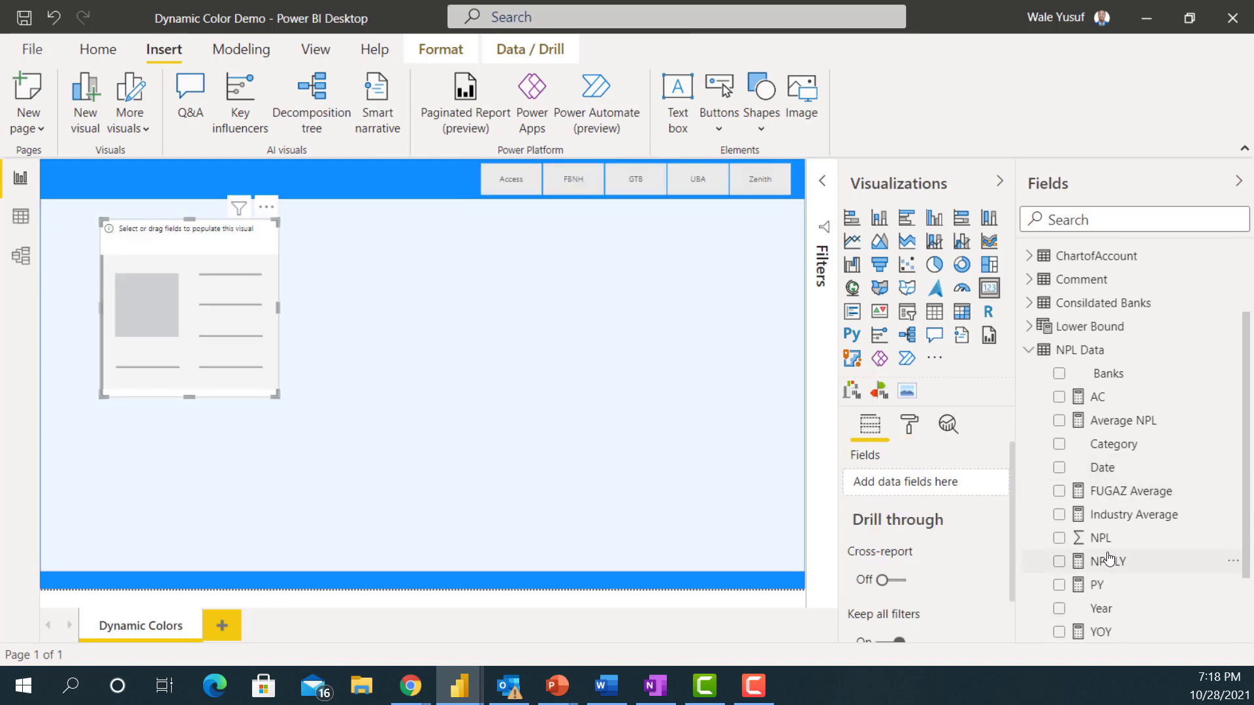
scroll(1058, 582, "down", 2)
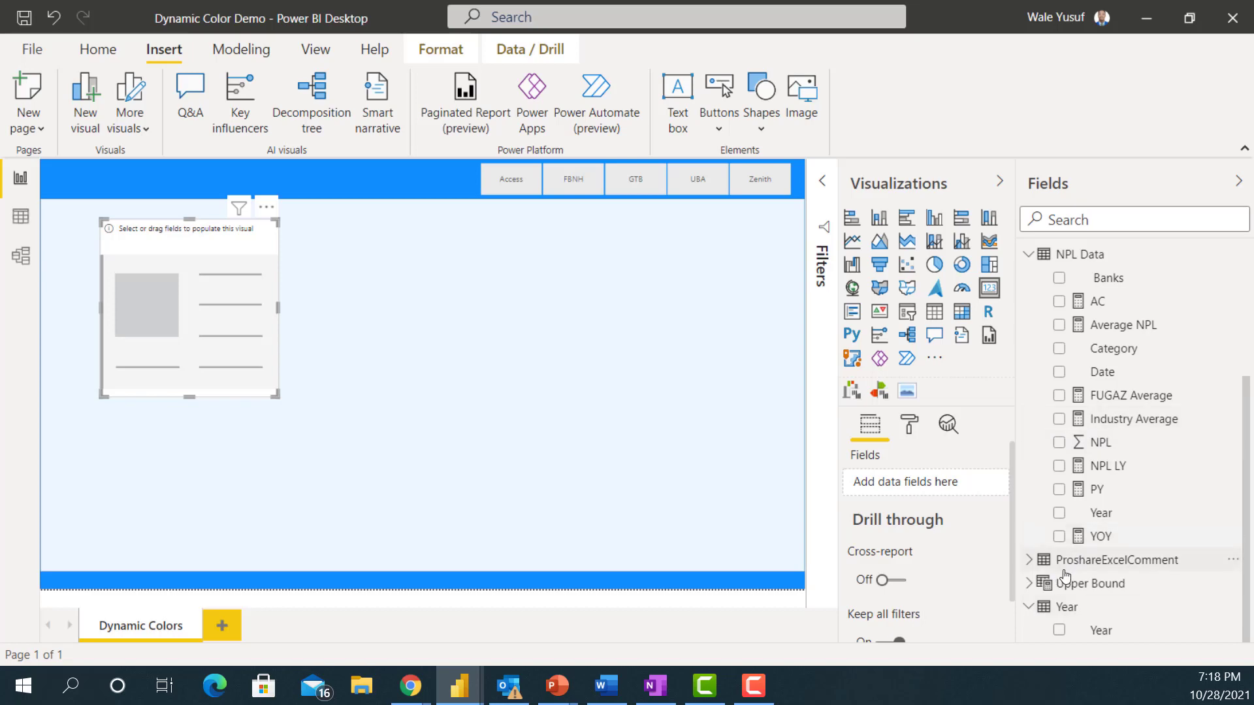
scroll(1058, 277, "up", 2)
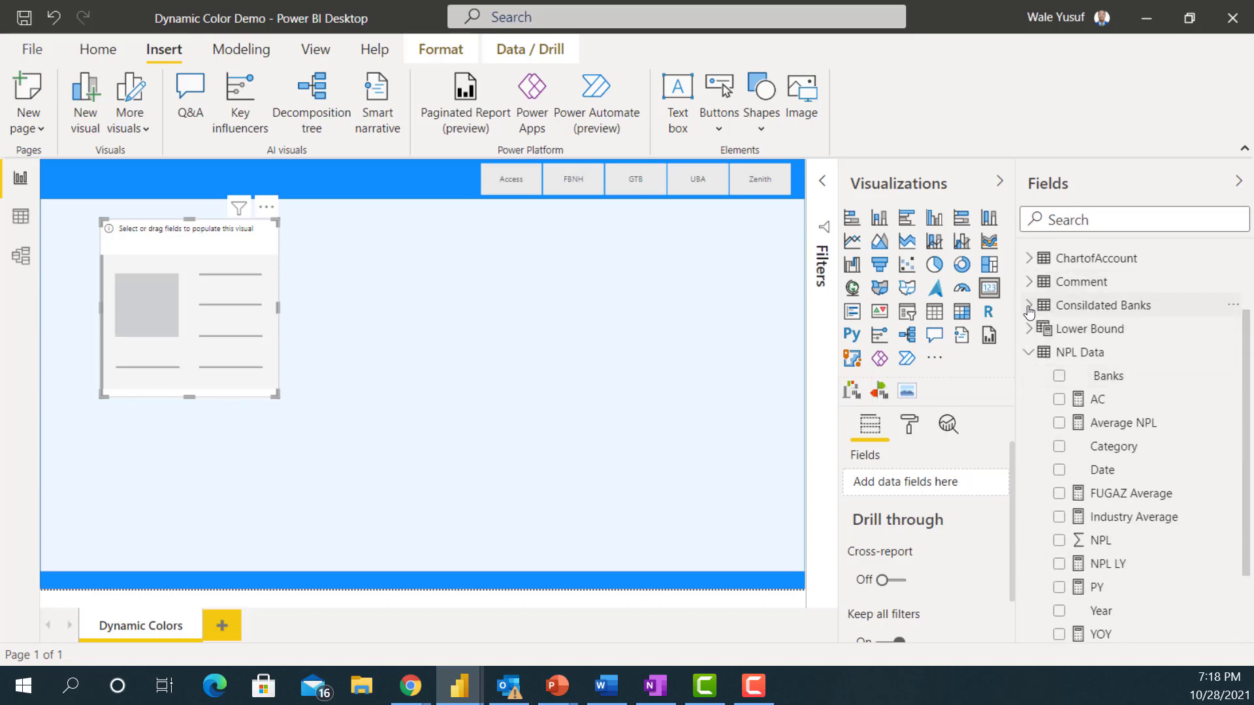
left_click(1029, 305)
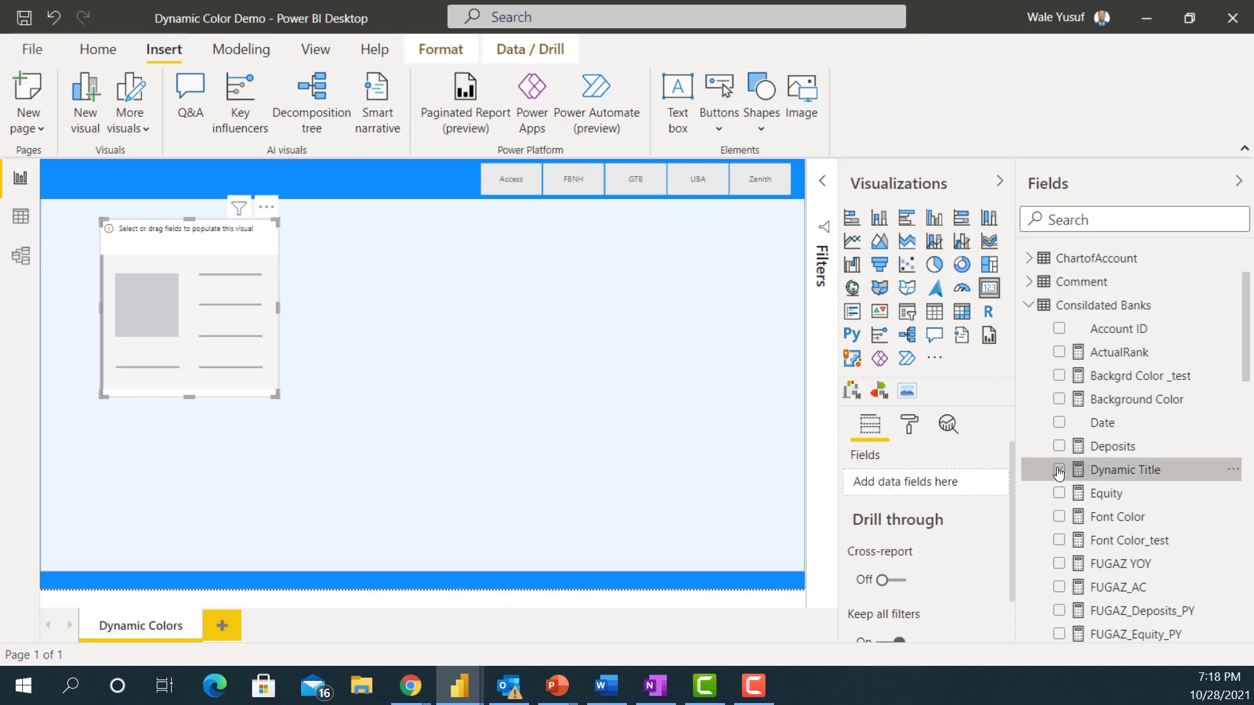
left_click(1058, 470)
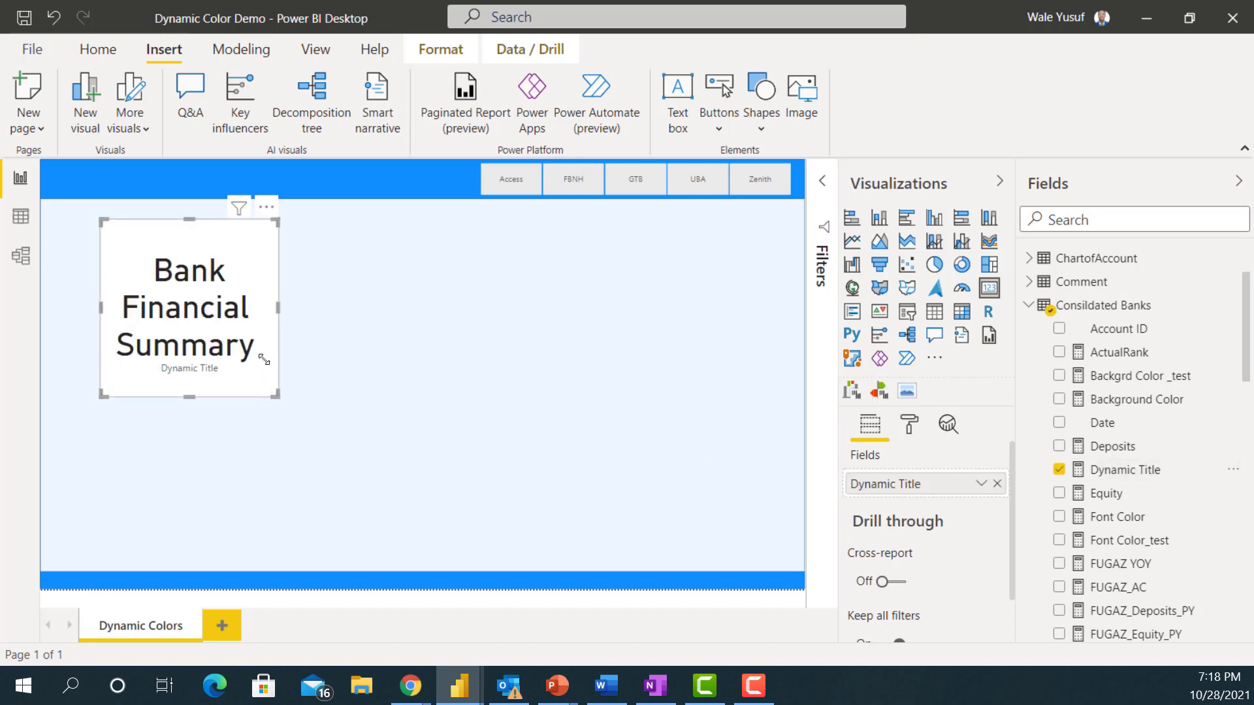
- Place the title card, widened to one line, over the header band beside the slicer and turn off its background and category label
left_click_drag(264, 360, 536, 285)
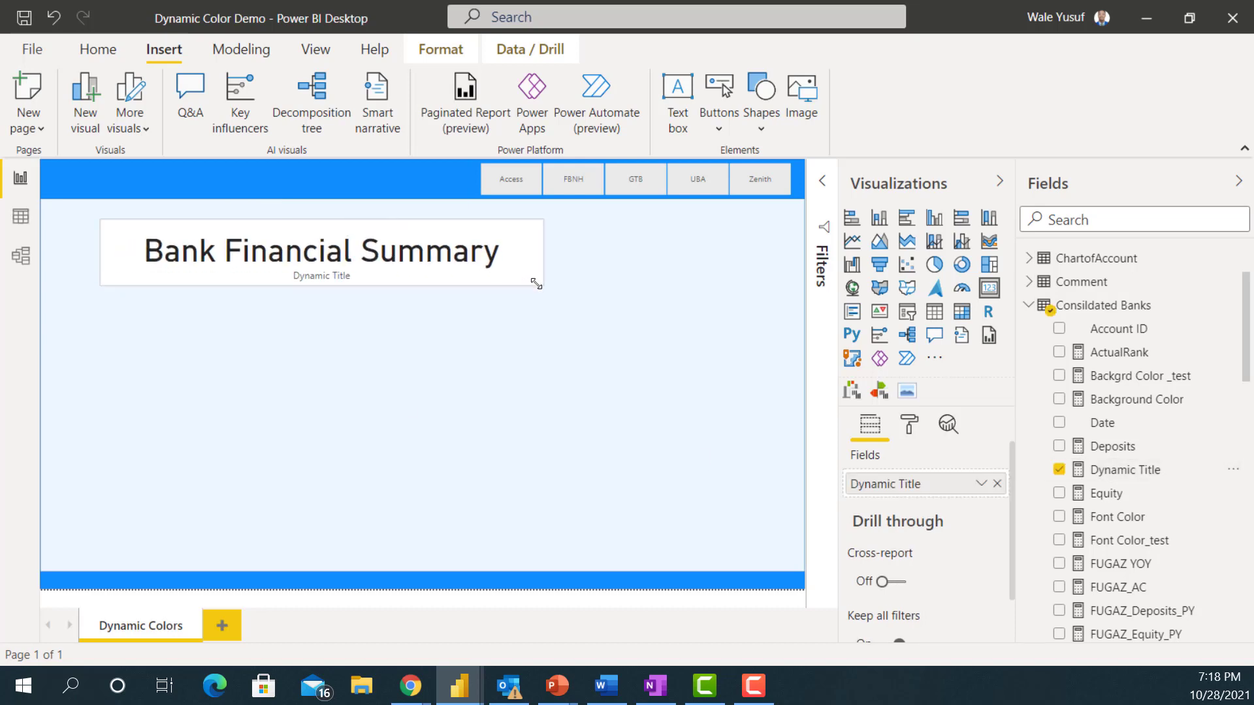
left_click_drag(408, 204, 346, 163)
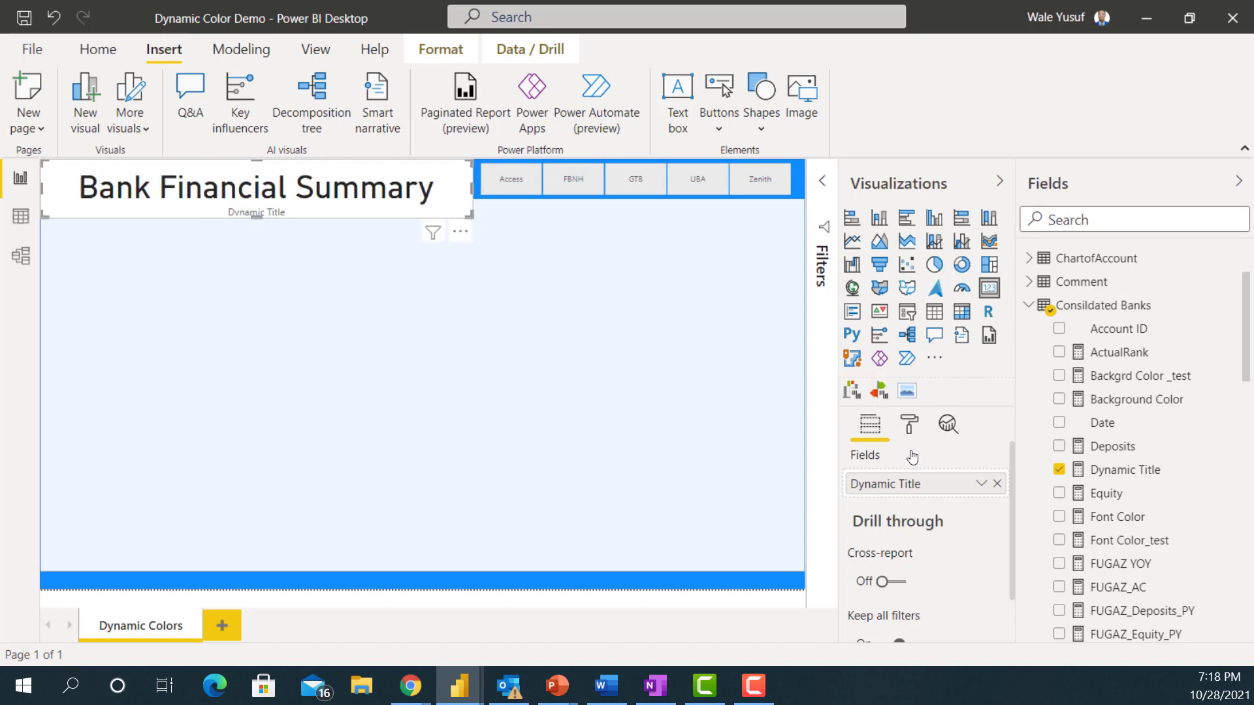
left_click(909, 424)
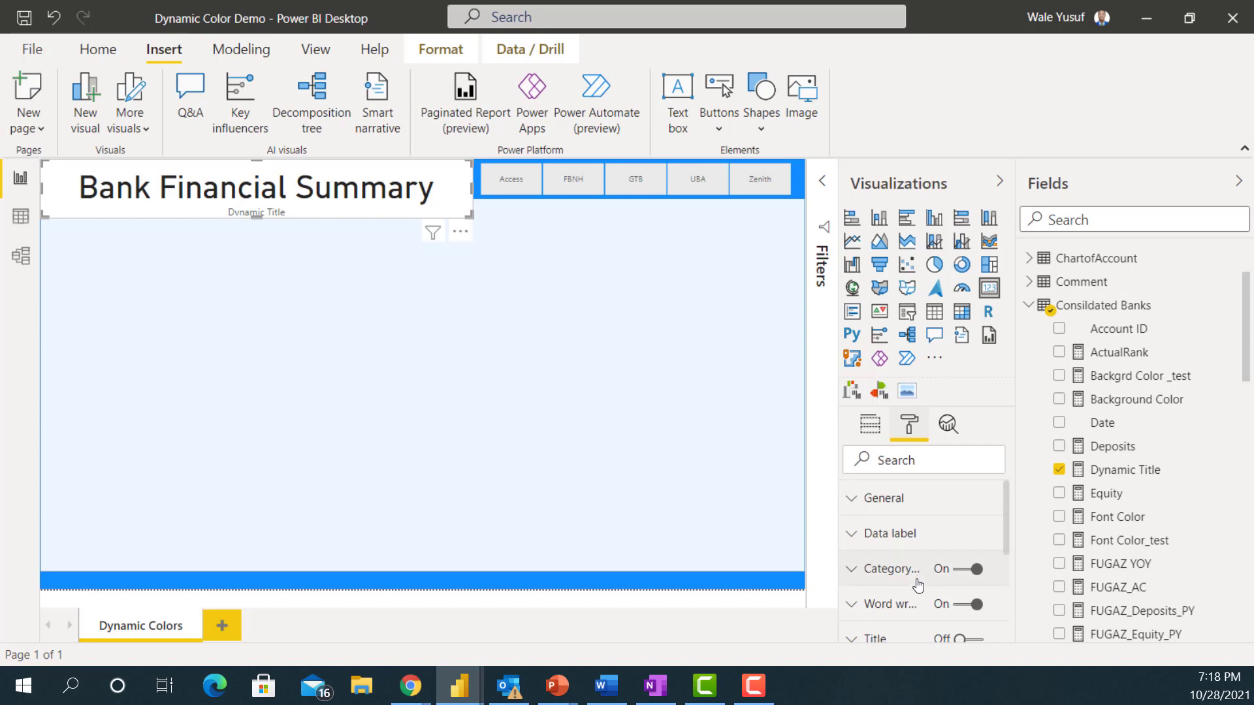
scroll(934, 568, "down", 2)
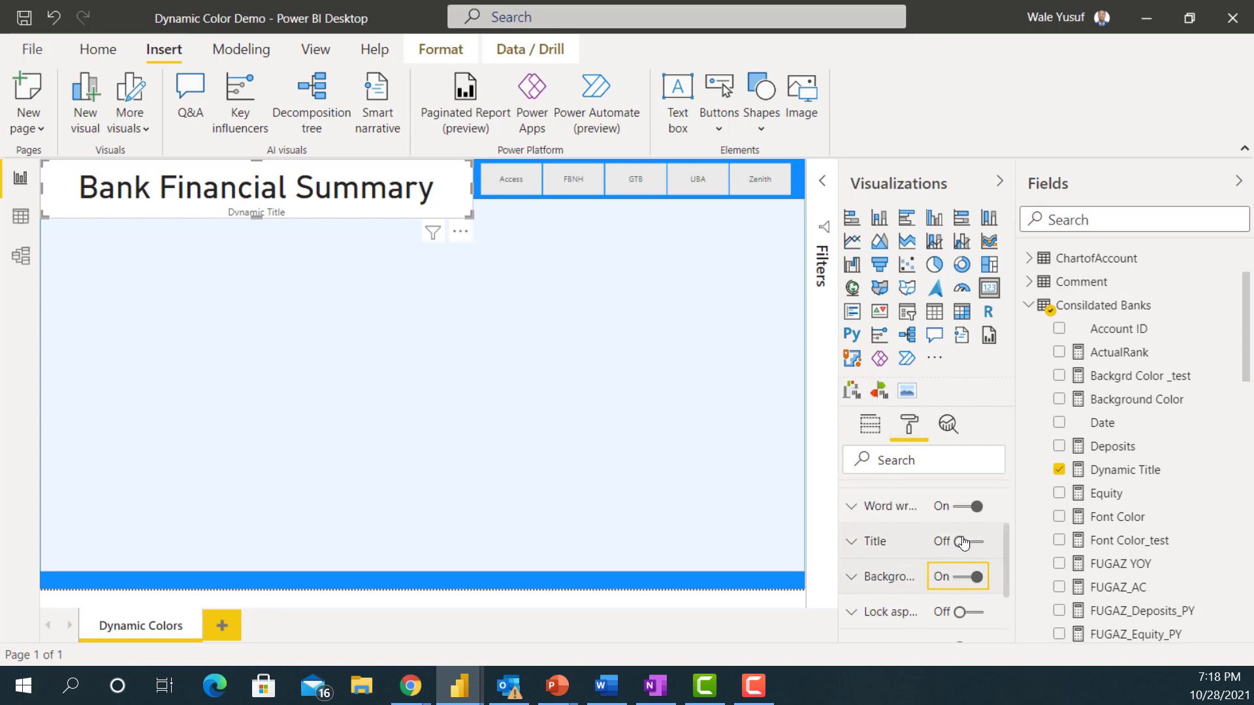
left_click(971, 578)
scroll(940, 552, "up", 3)
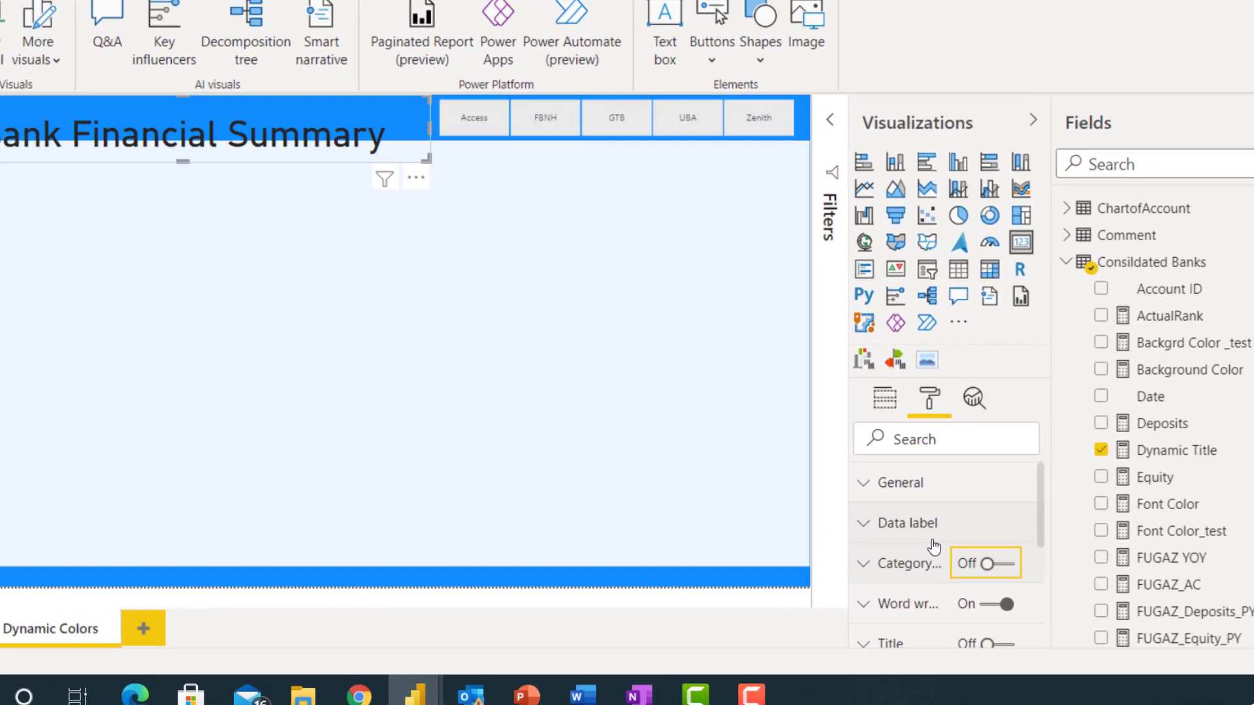
- Set the title card's data label text size to 30 pt
left_click(859, 531)
scroll(953, 615, "down", 2)
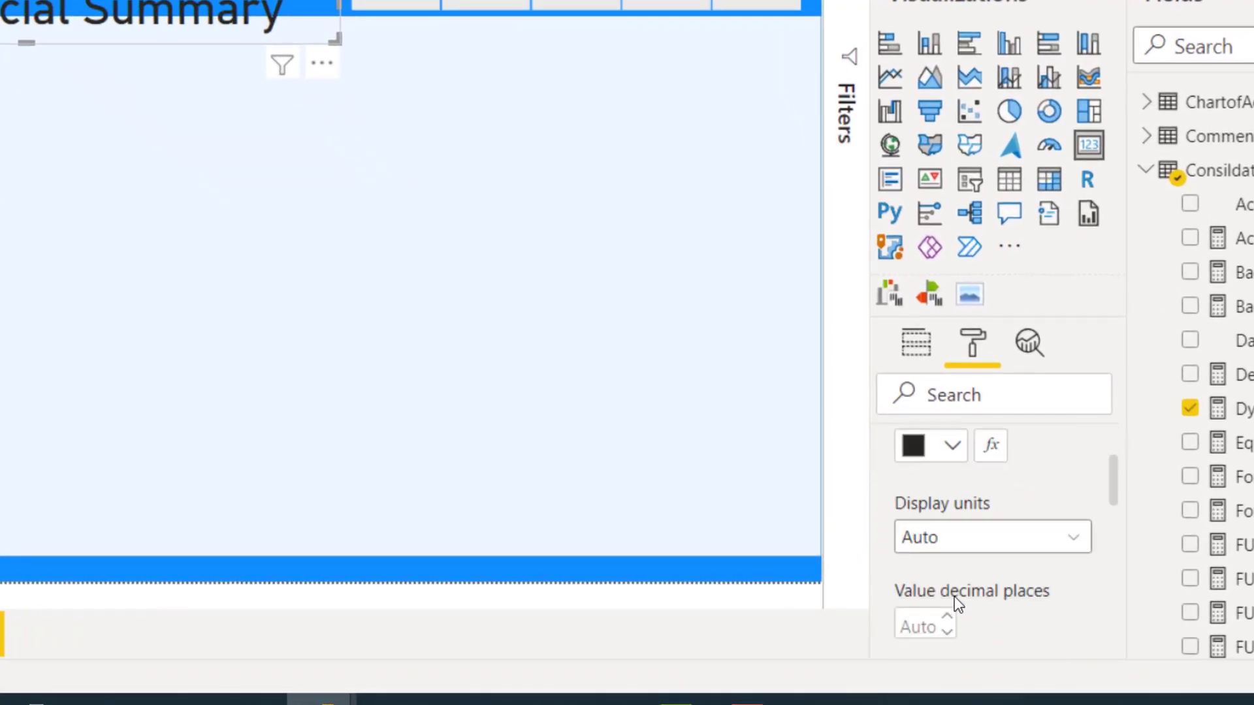
scroll(955, 602, "down", 2)
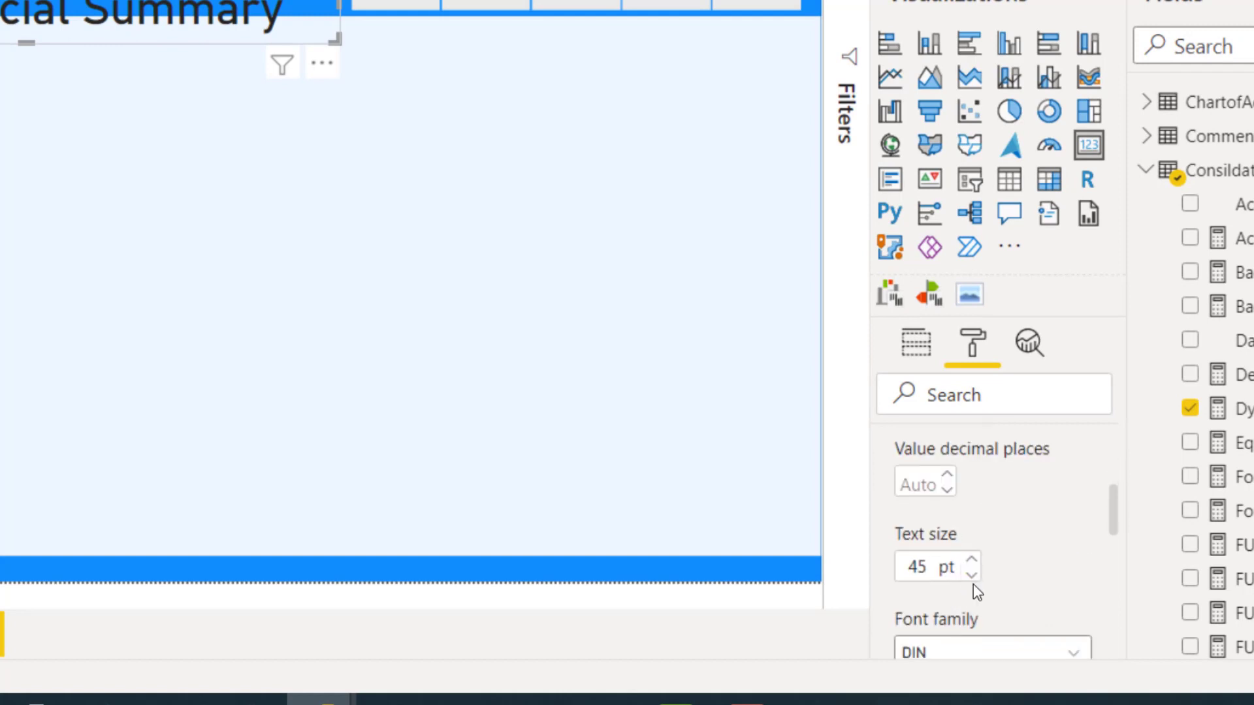
left_click_drag(922, 567, 890, 573)
type("30")
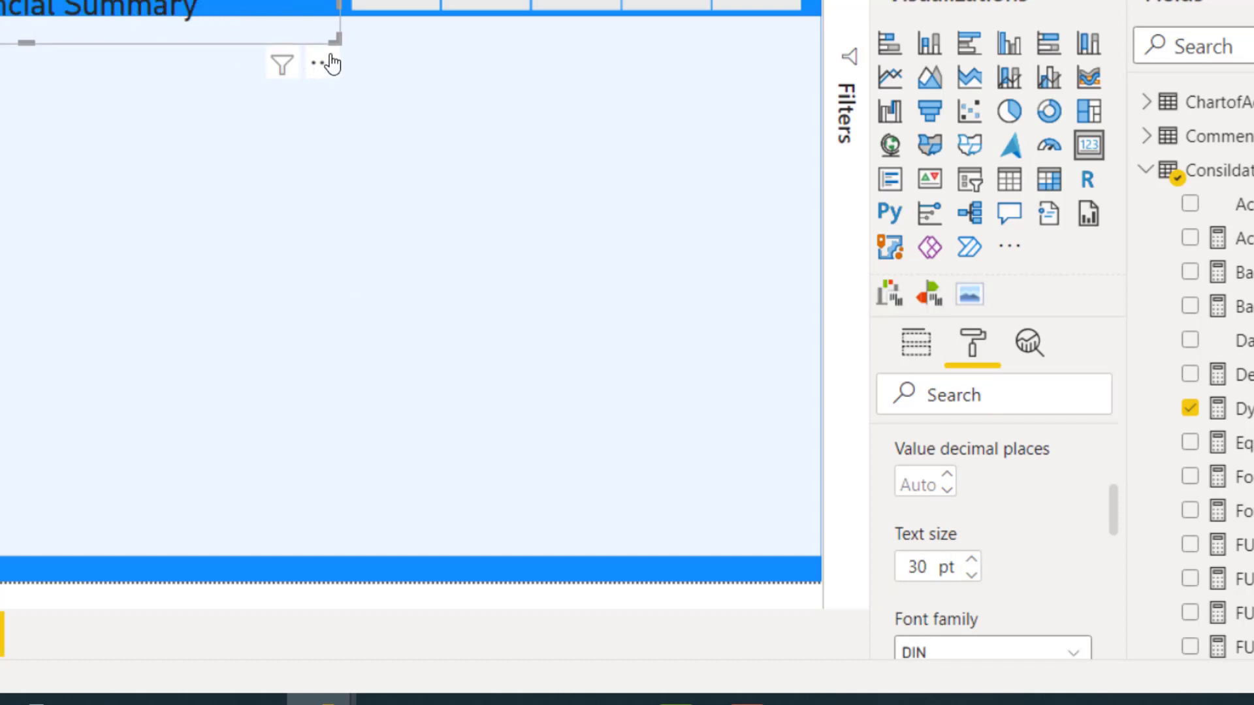
- Shrink the title card to the header band's height and narrow it to leave a gap before the bank slicer
left_click_drag(333, 37, 331, 15)
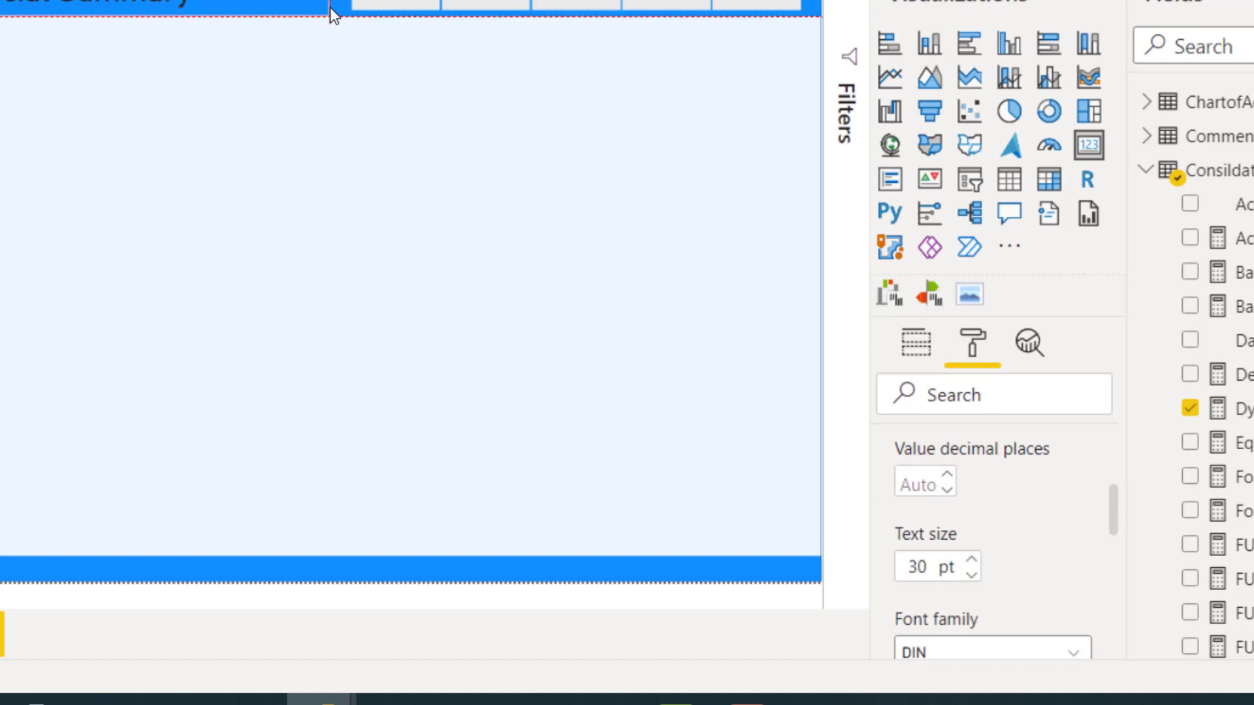
left_click(243, 602)
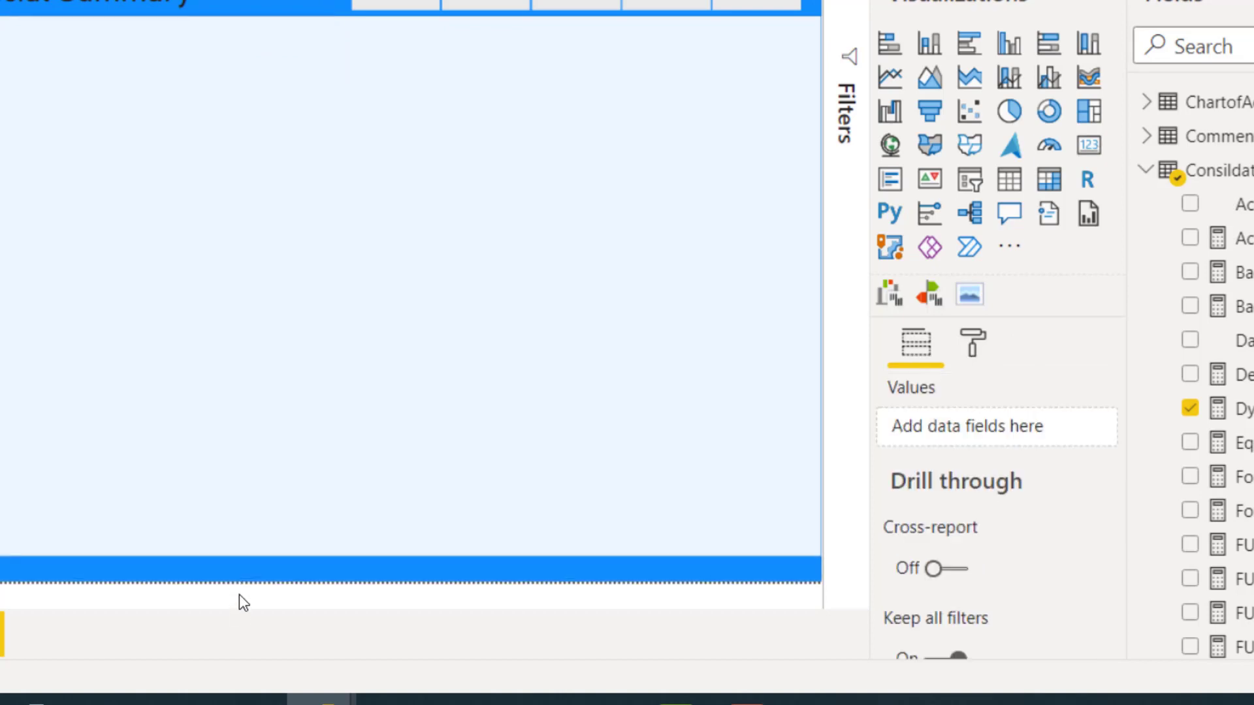
left_click(64, 5)
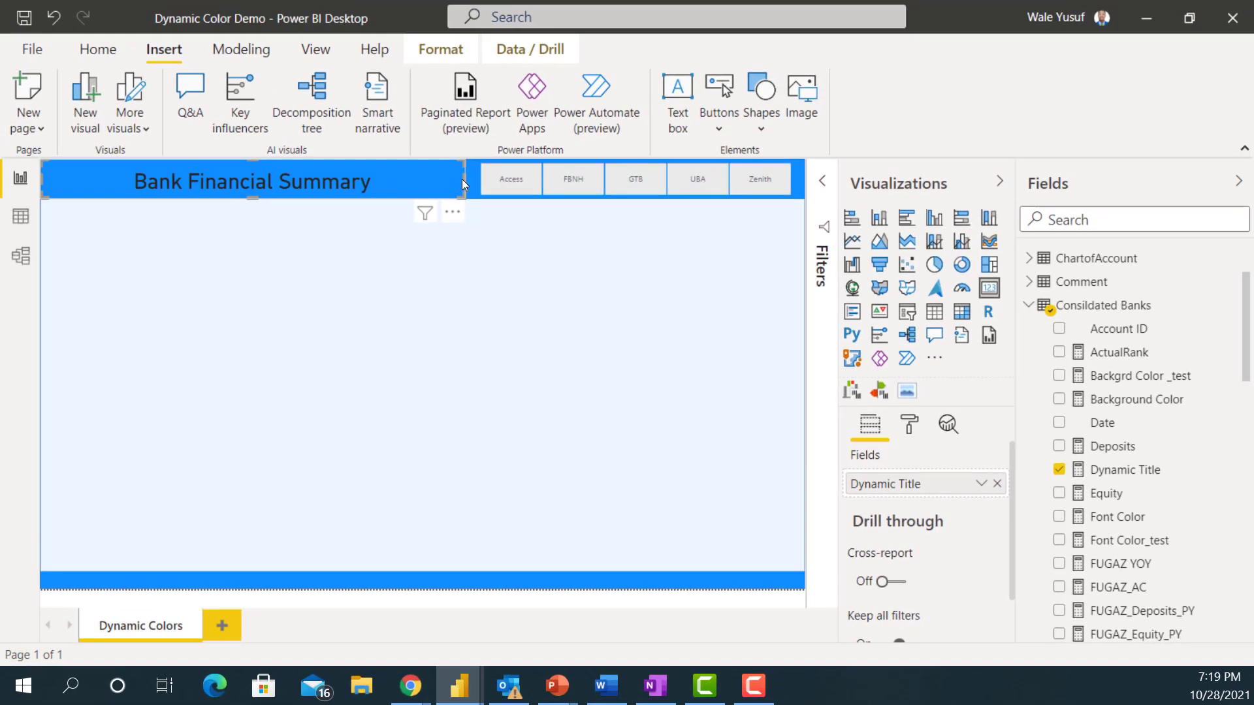
left_click_drag(457, 180, 431, 181)
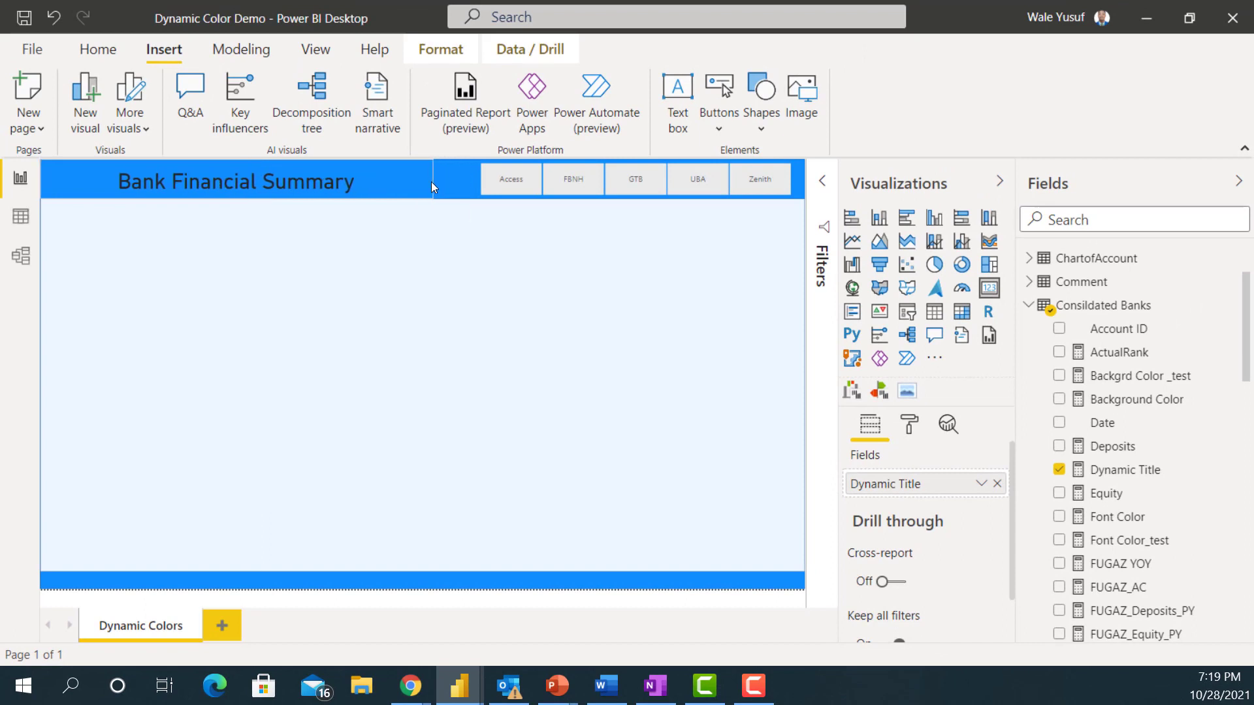
left_click(403, 602)
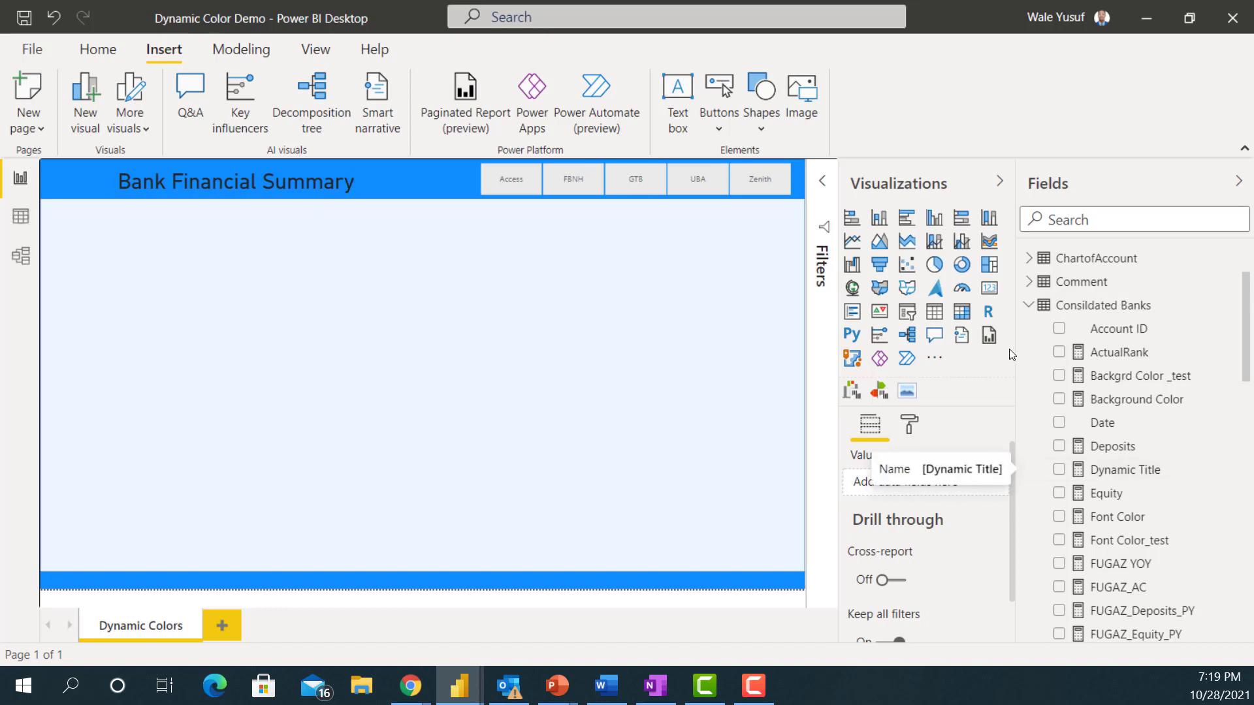
- Collapse the expanded tables in the field list, including Consildated Banks, NPL Data, Banks and Year
left_click(1027, 306)
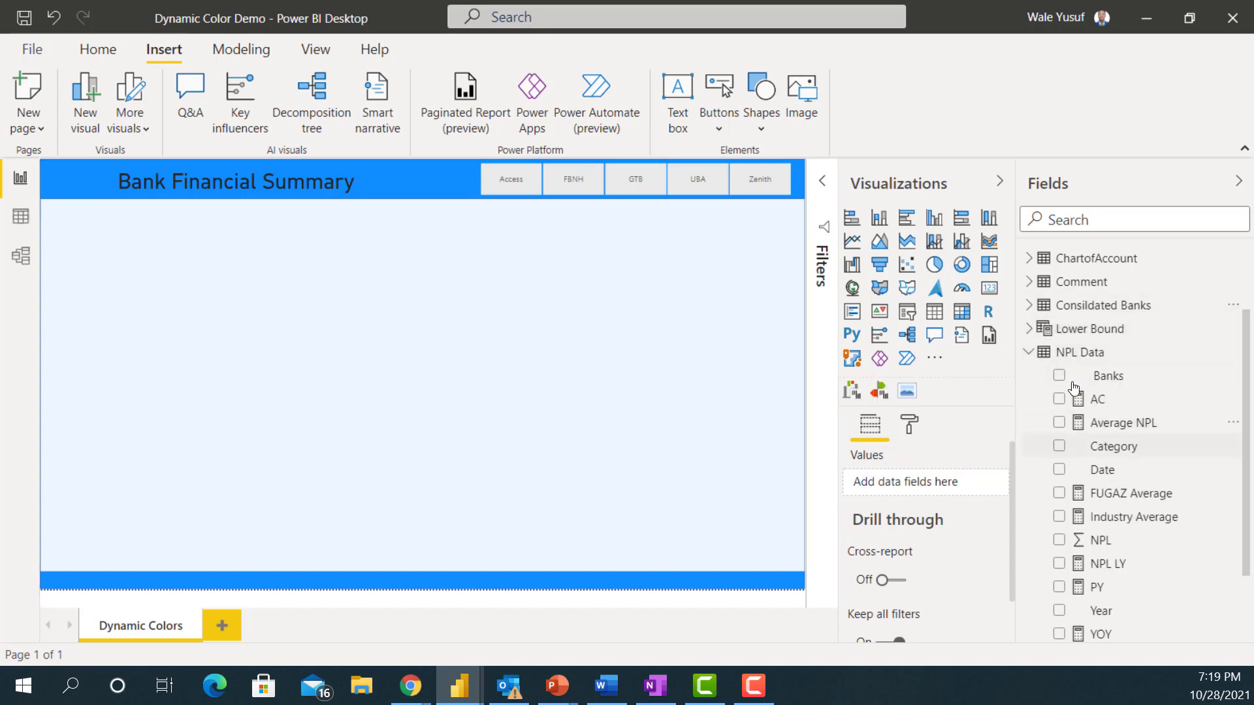
left_click(1031, 353)
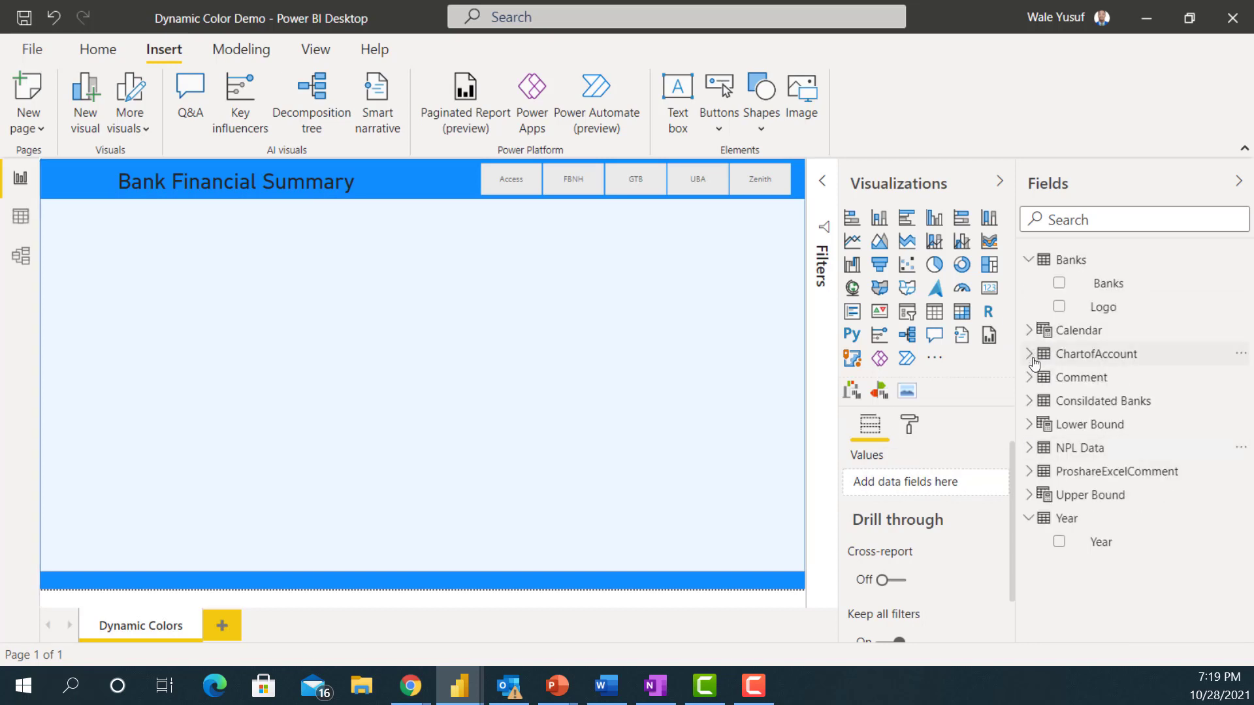
left_click(1028, 260)
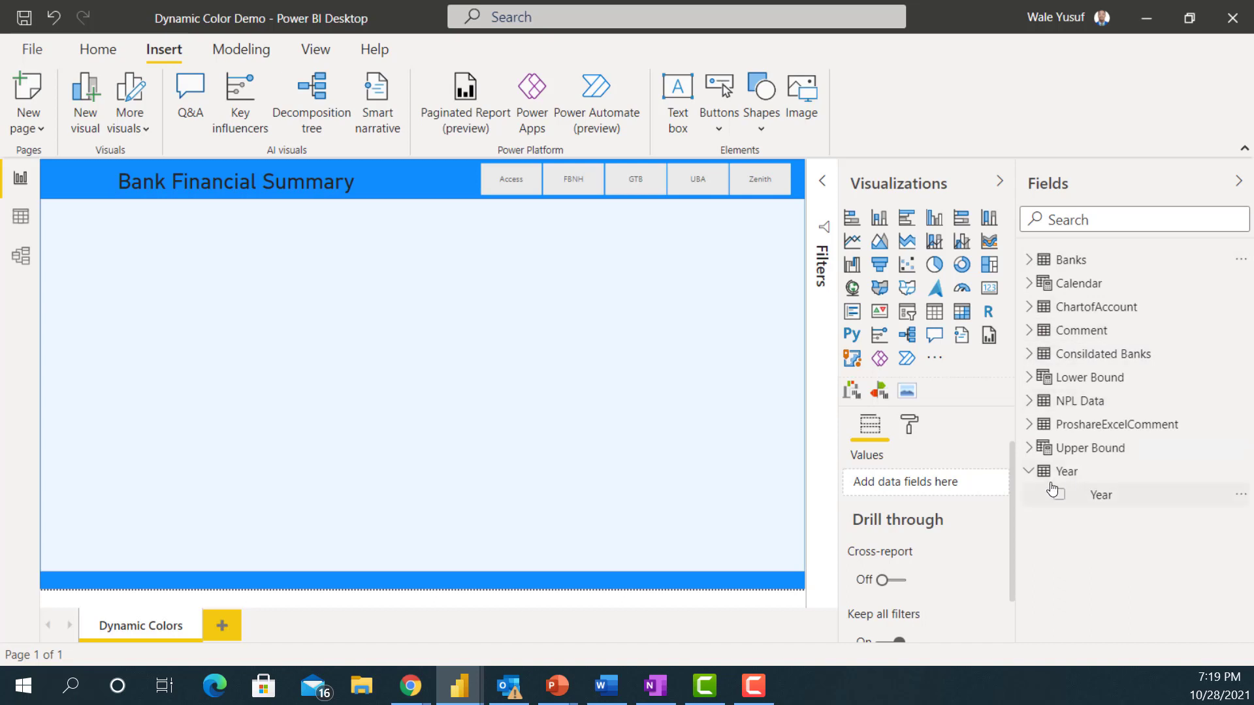
left_click(1029, 457)
left_click(1030, 472)
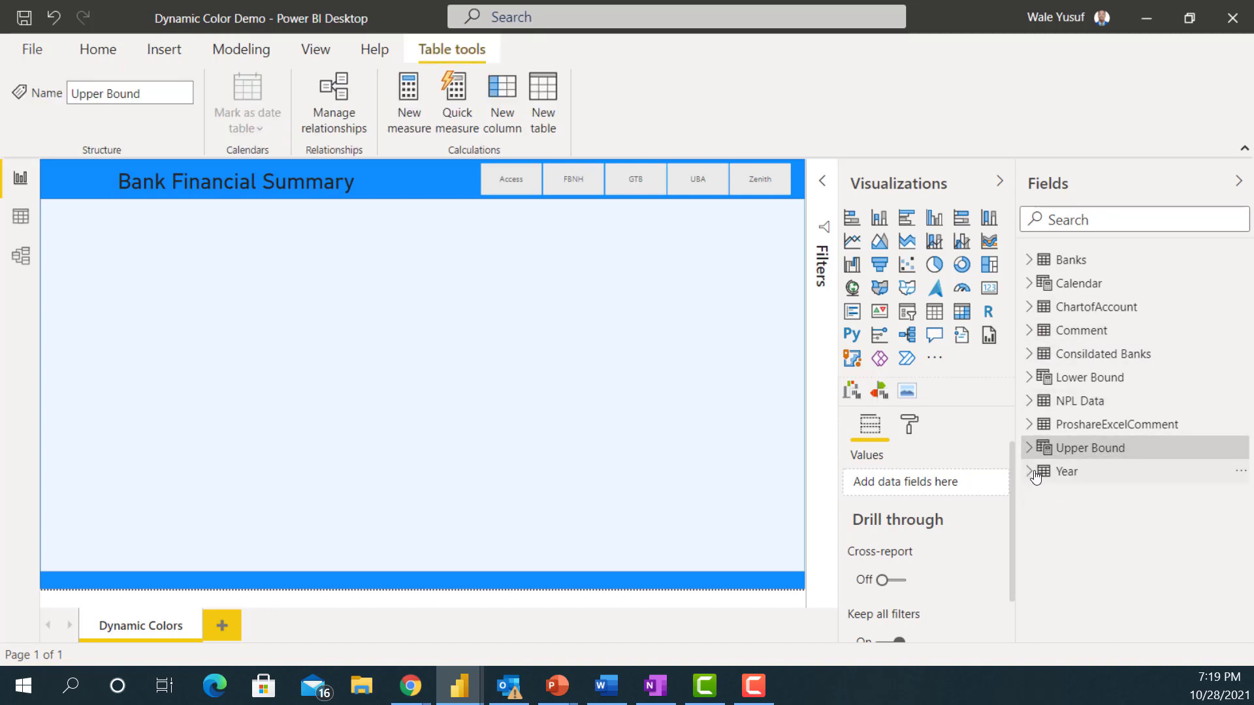
- Create a new measure in the Consildated Banks table
right_click(1091, 356)
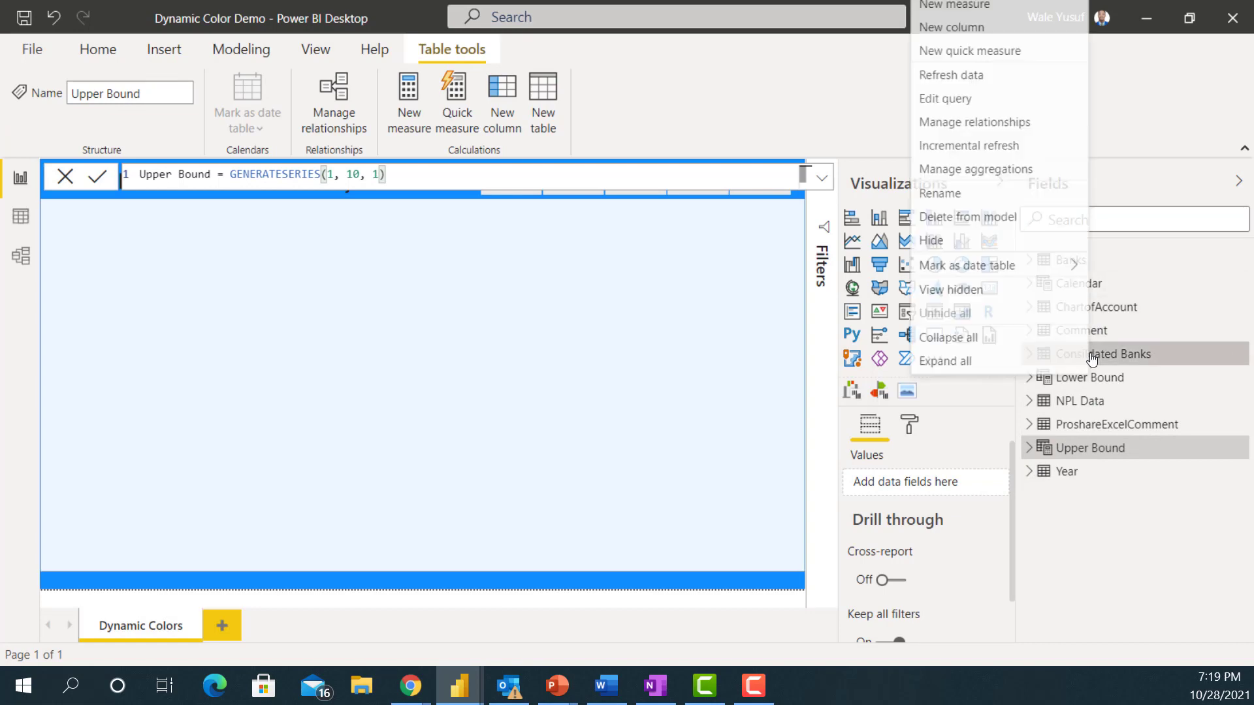
left_click(967, 8)
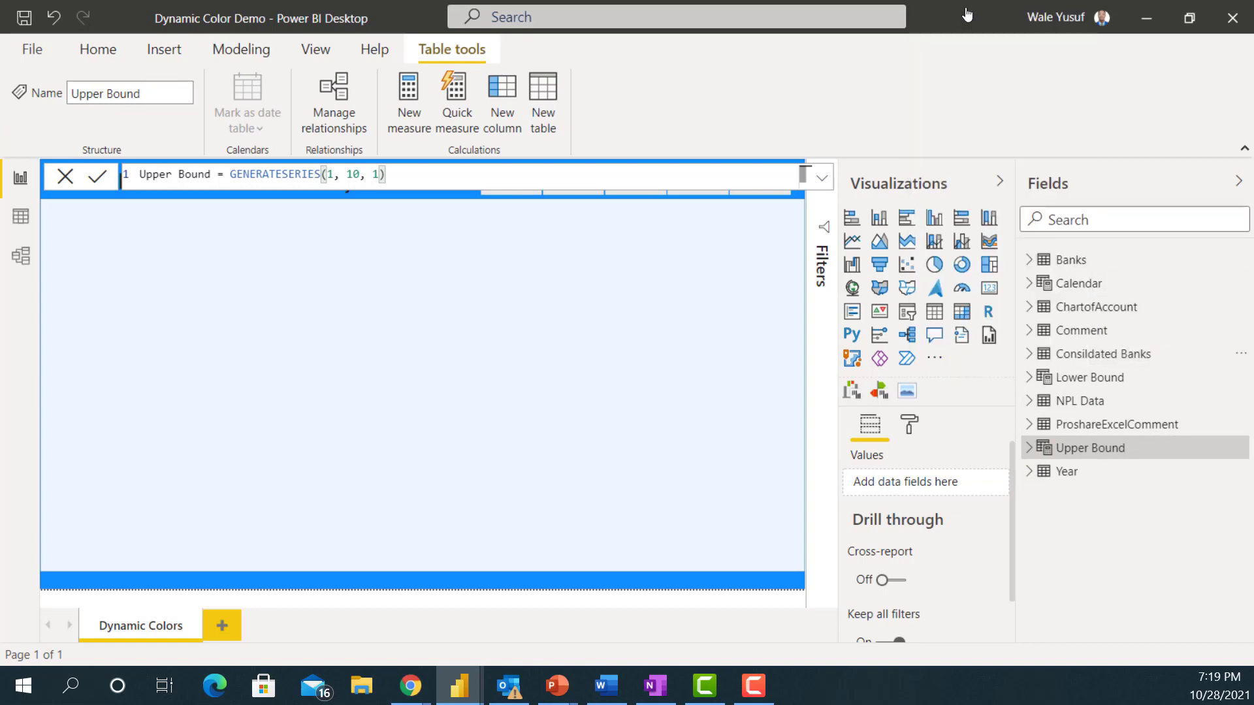
key("Return")
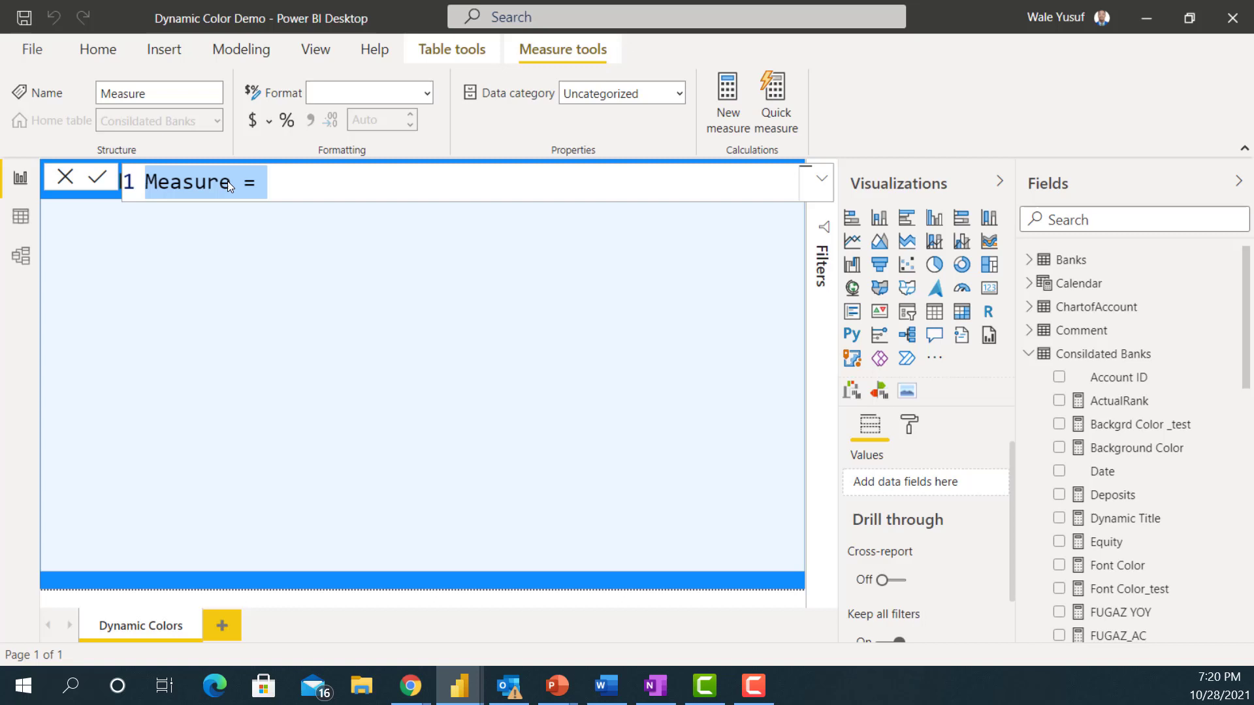
- Replace the new measure's default name with Dynamic Background Color, keeping the equals sign
left_click(234, 182)
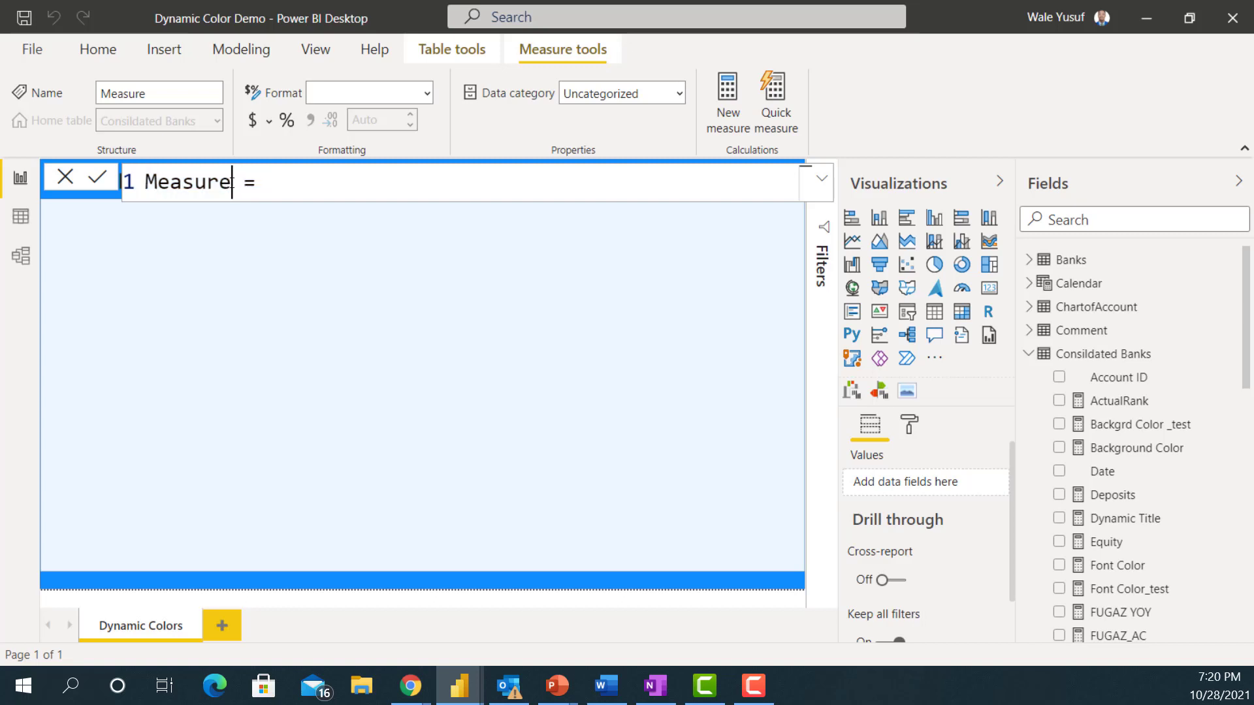
key("BackSpace")
key("BackSpace")
key("BackSpace")
key("BackSpace")
key("BackSpace")
key("BackSpace")
key("BackSpace")
type("Dynamic")
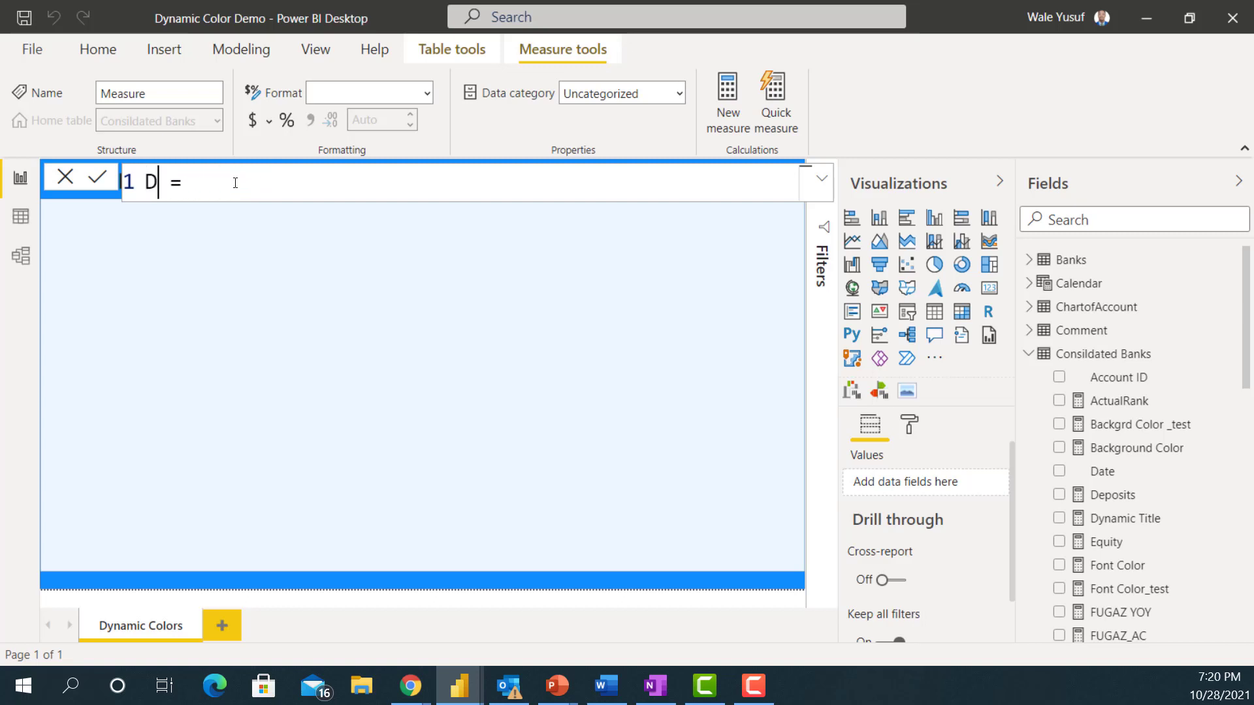
type(" Backgro")
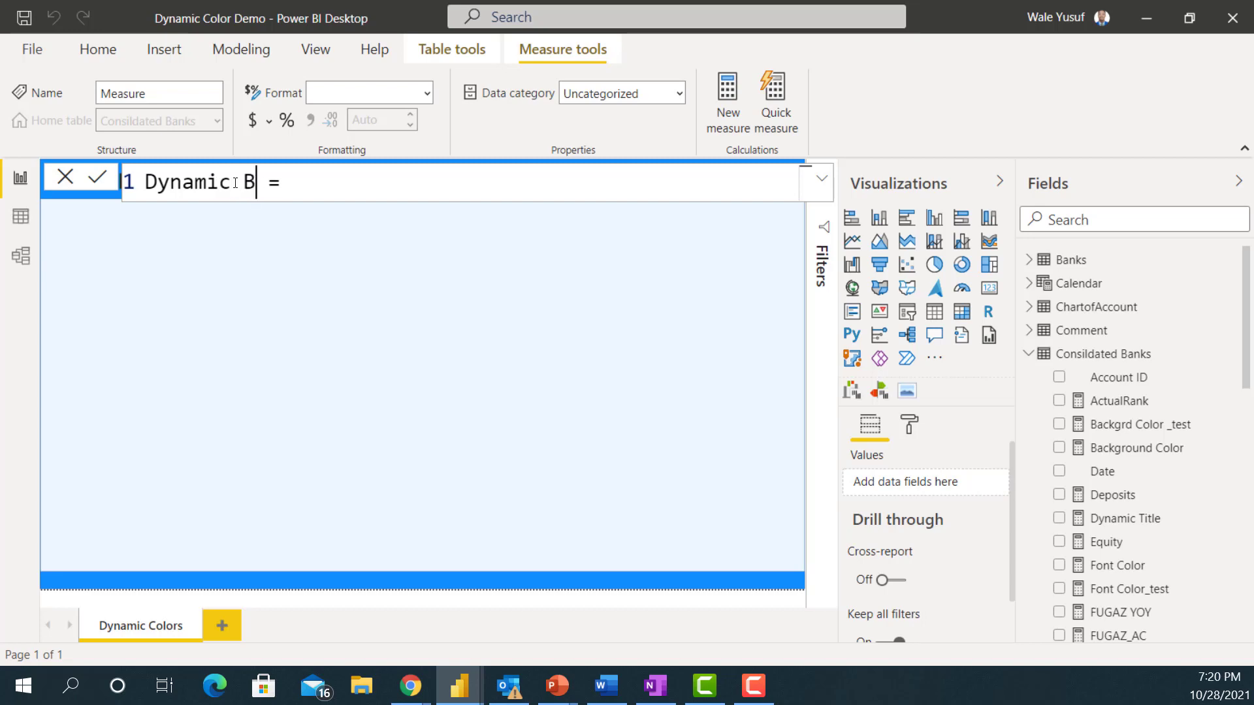
type("und ")
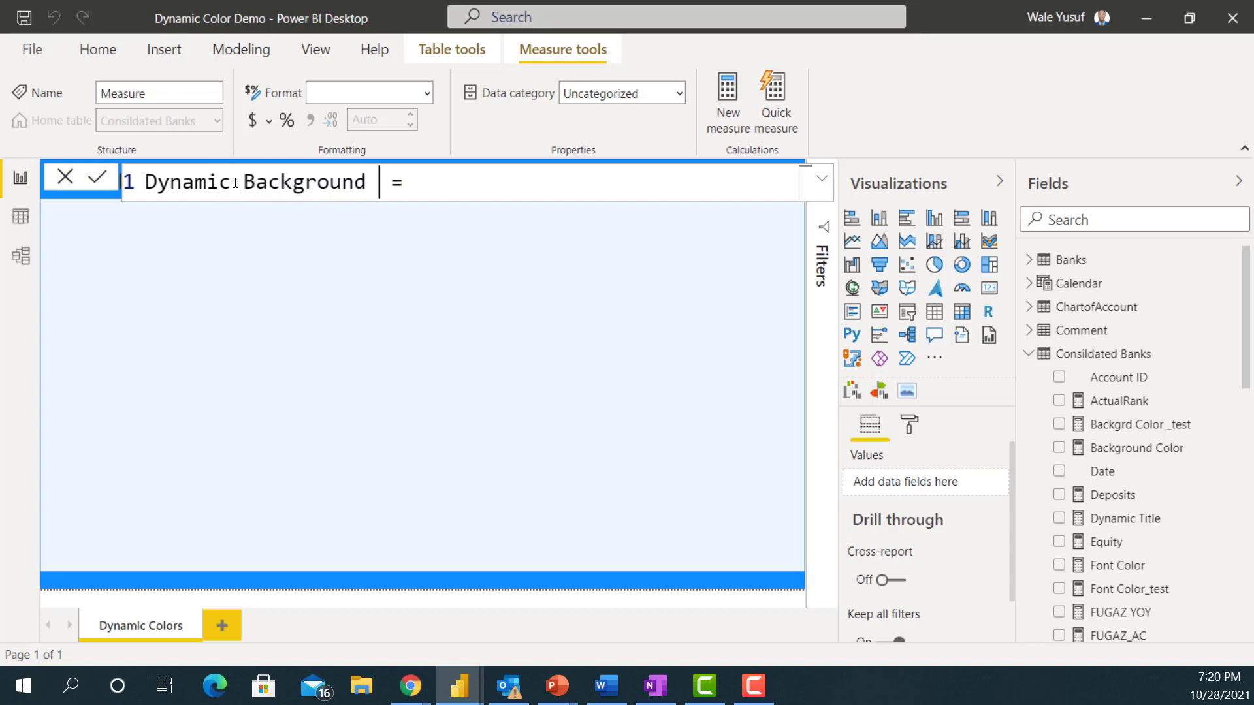
type("Color")
- Begin the measure's formula with SWITCH( on its second line and open an indented third line for the arguments
key("shift+Return")
type("Swit")
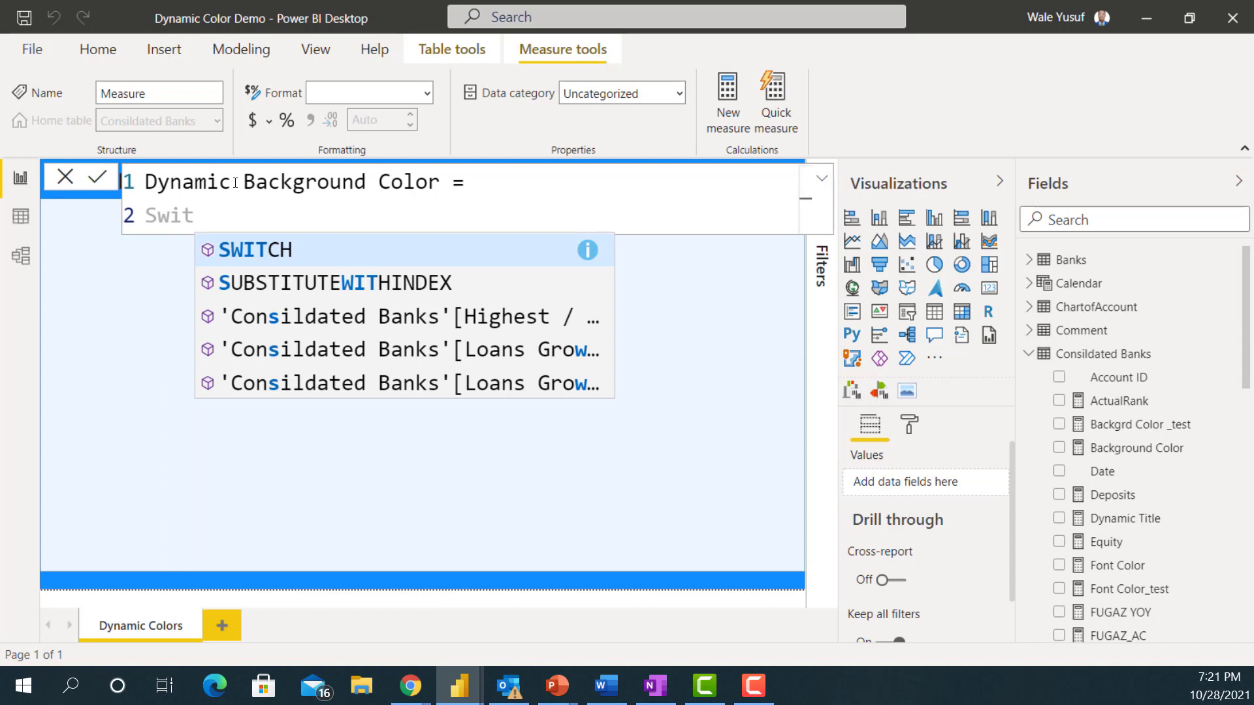
key("Tab")
key("ctrl+z")
left_click(589, 253)
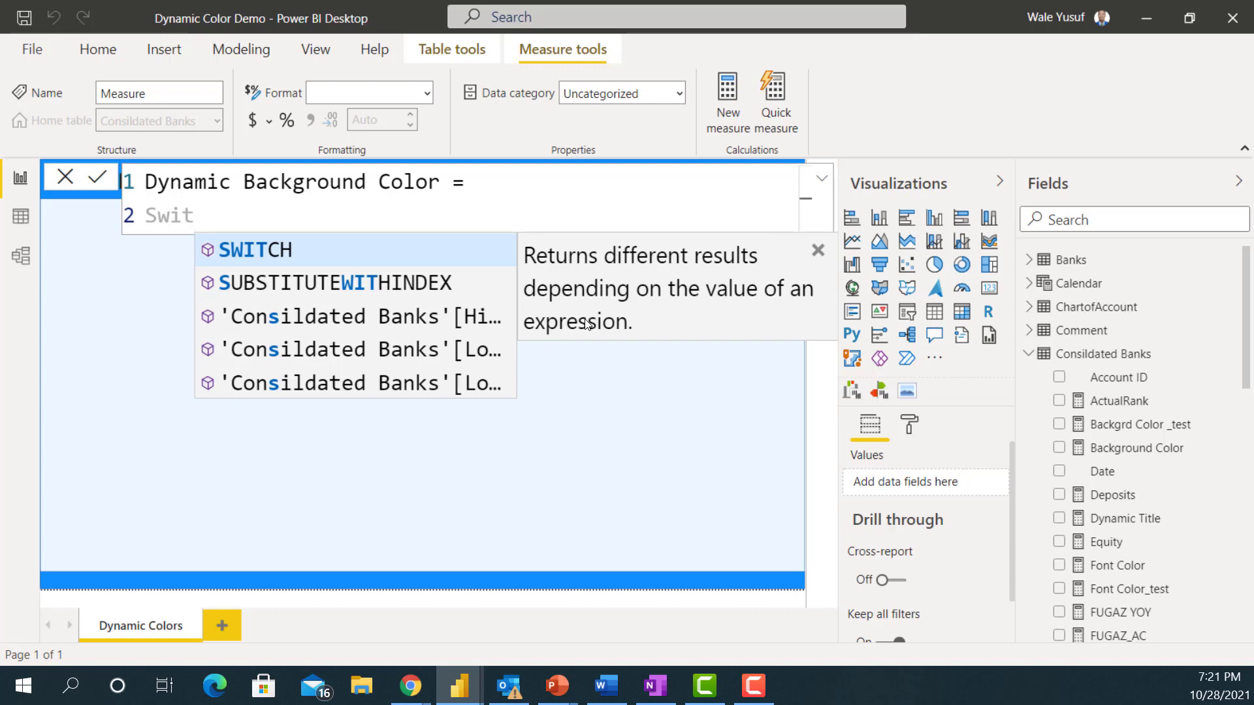
left_click(379, 258)
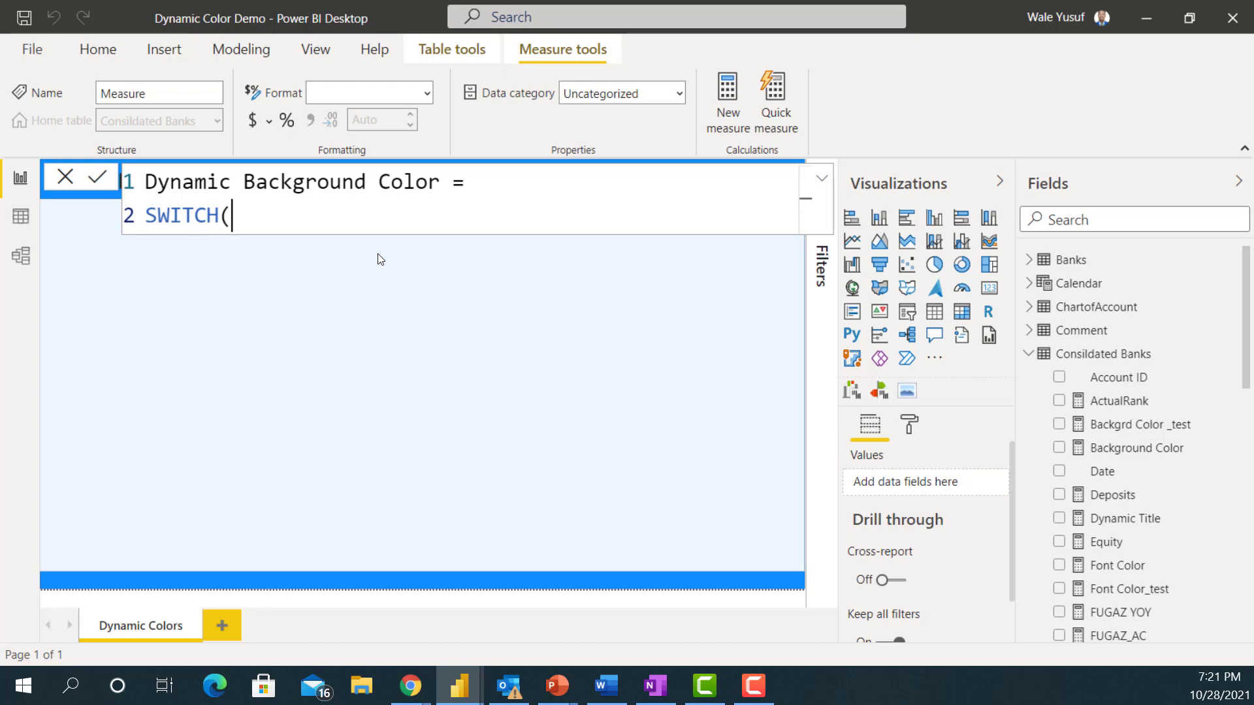
key("shift+Return")
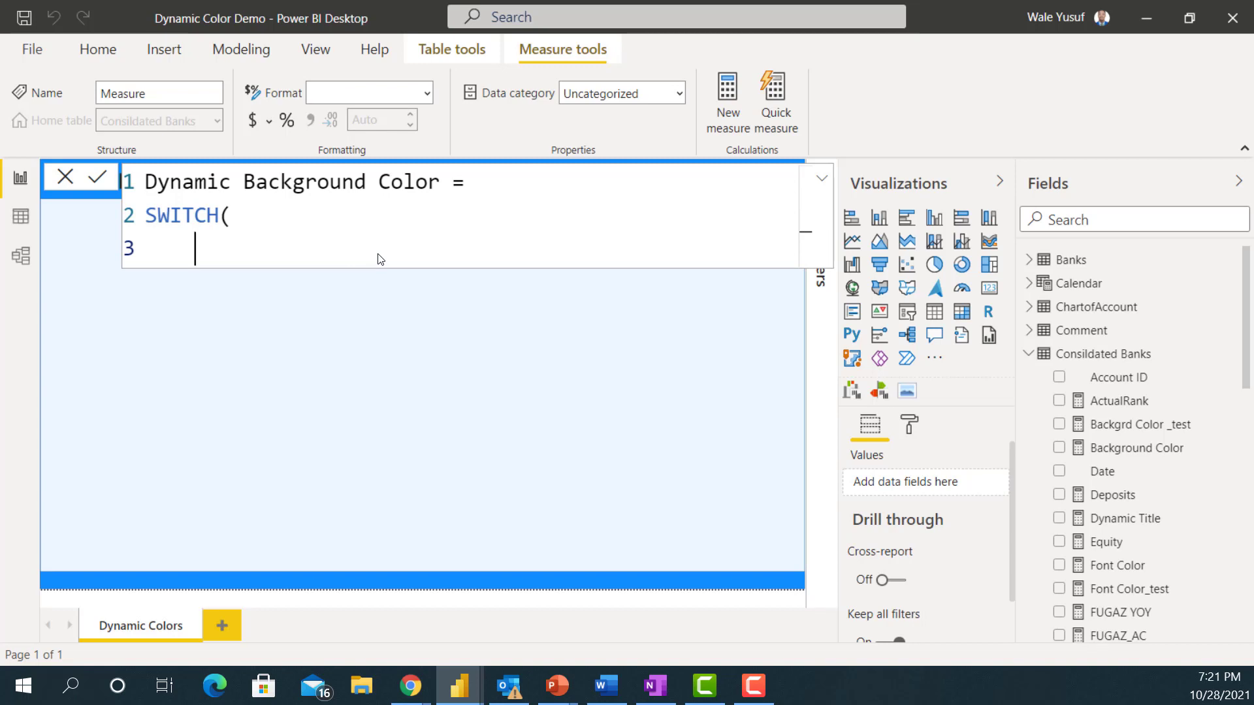
- Enter SELECTEDVALUE(Banks[ Banks]), as the first argument of the SWITCH function
type("sele")
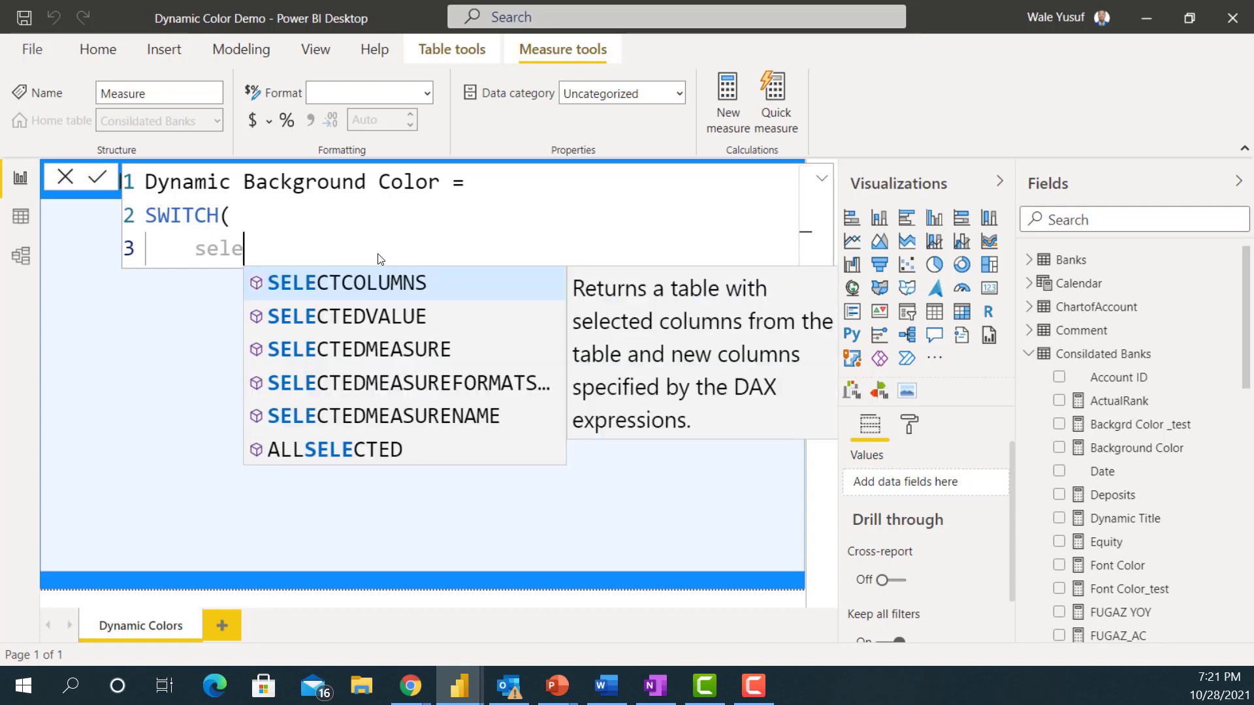
key("Down")
key("Tab")
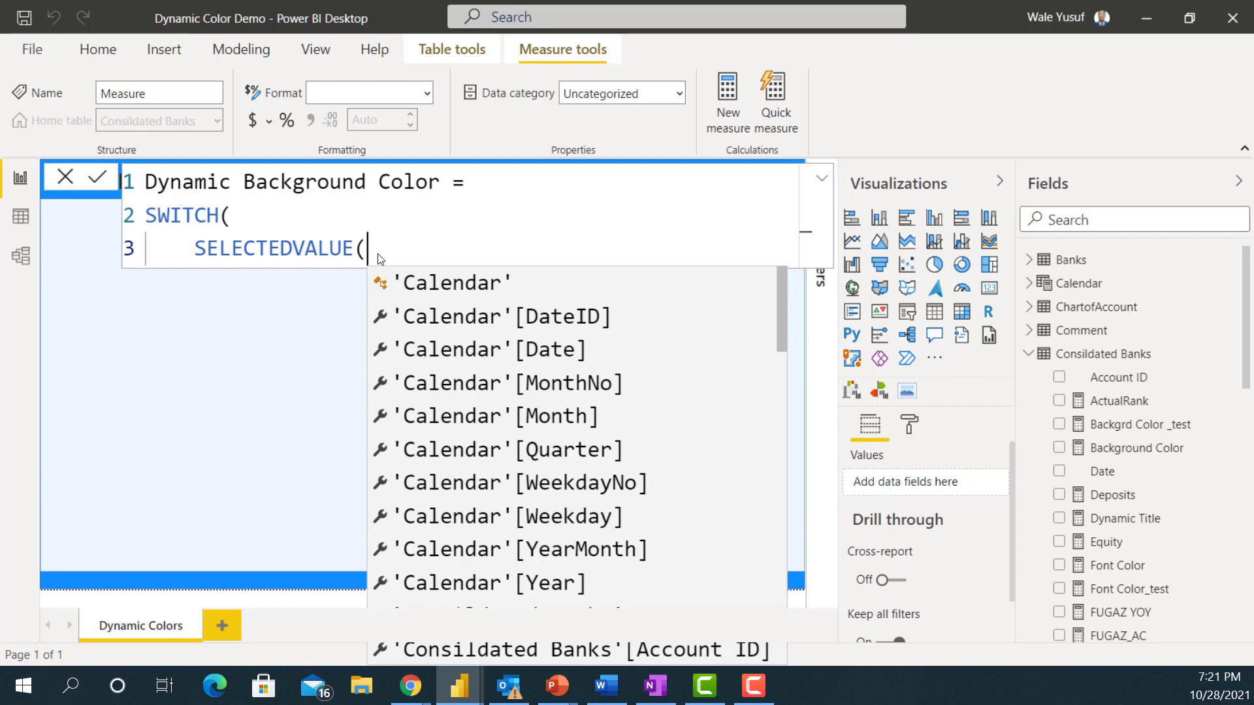
type("bank")
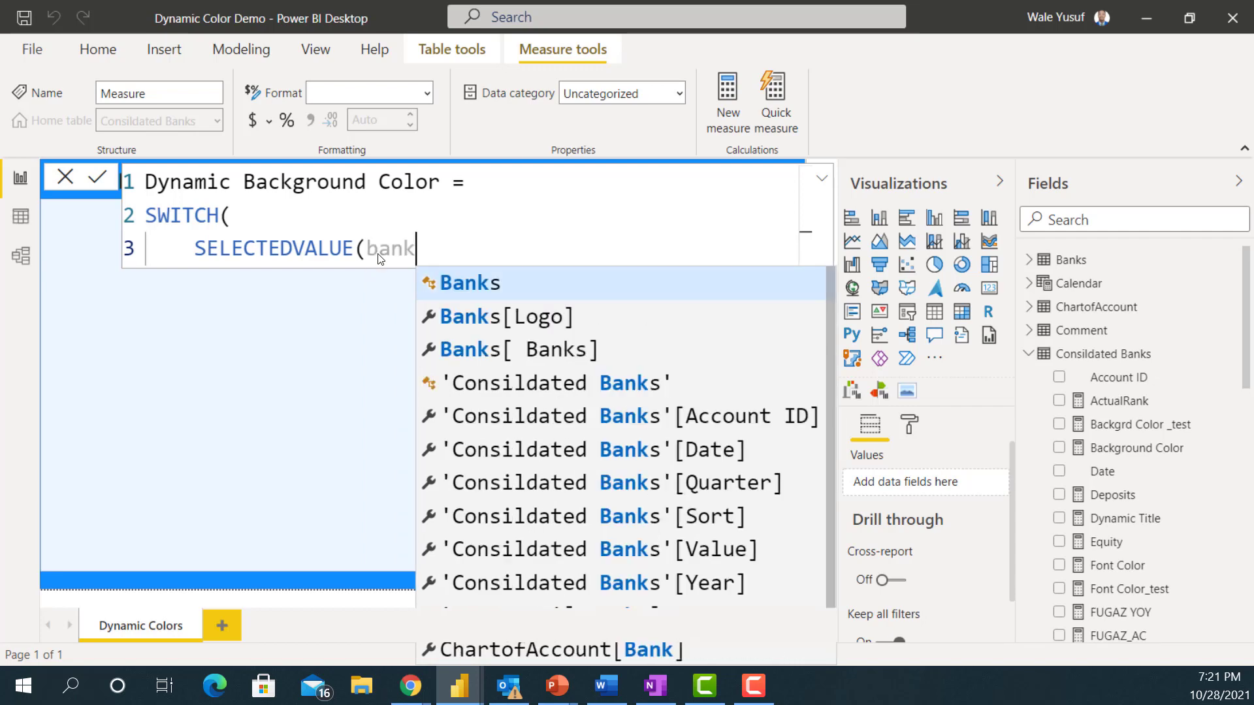
key("Down")
key("Down")
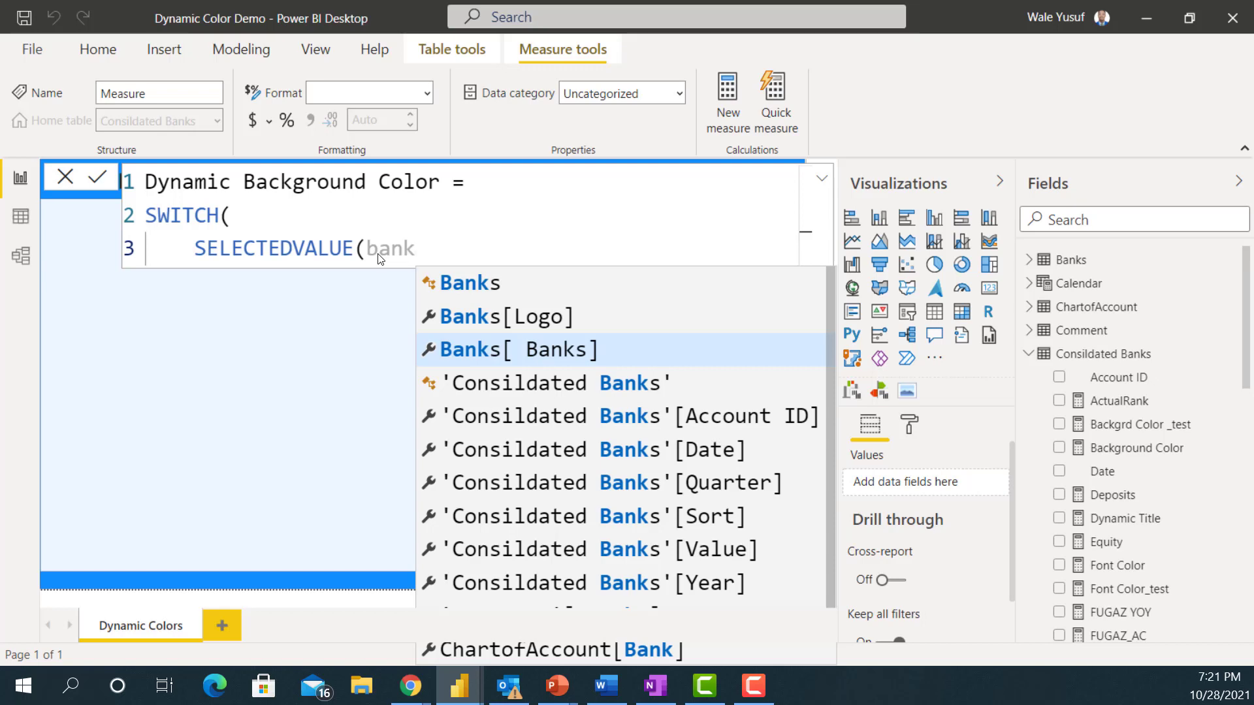
key("Tab")
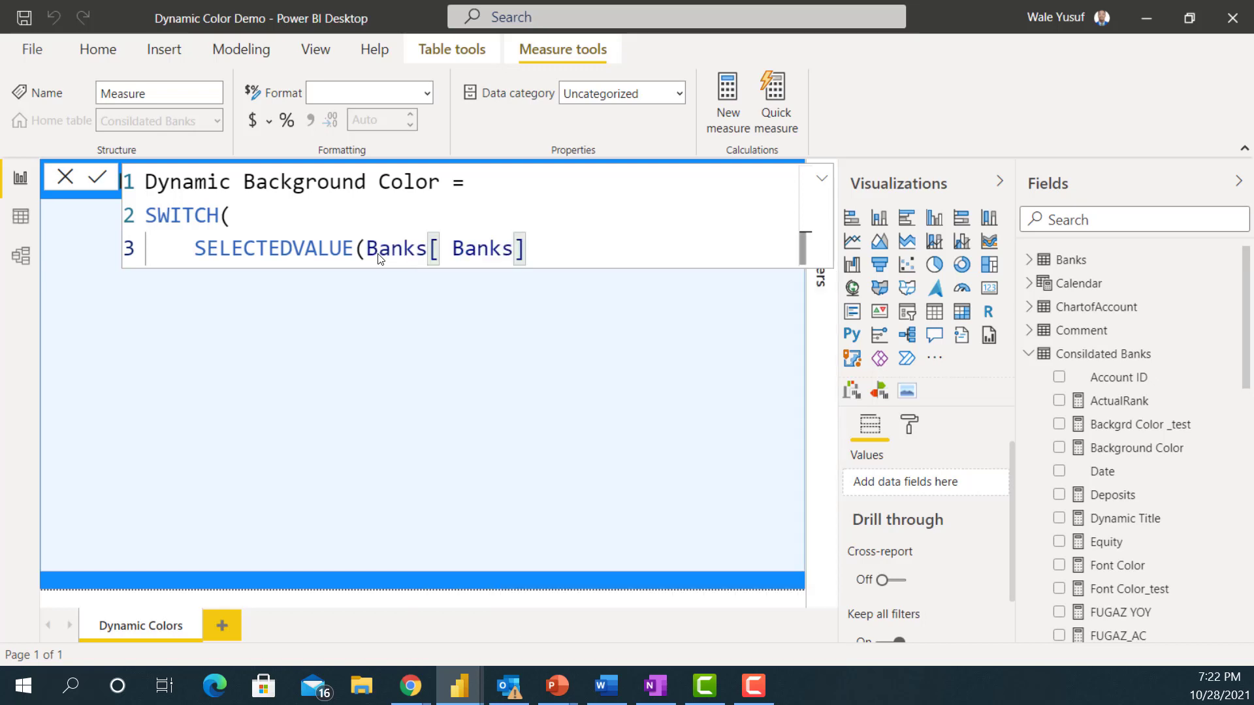
type("),")
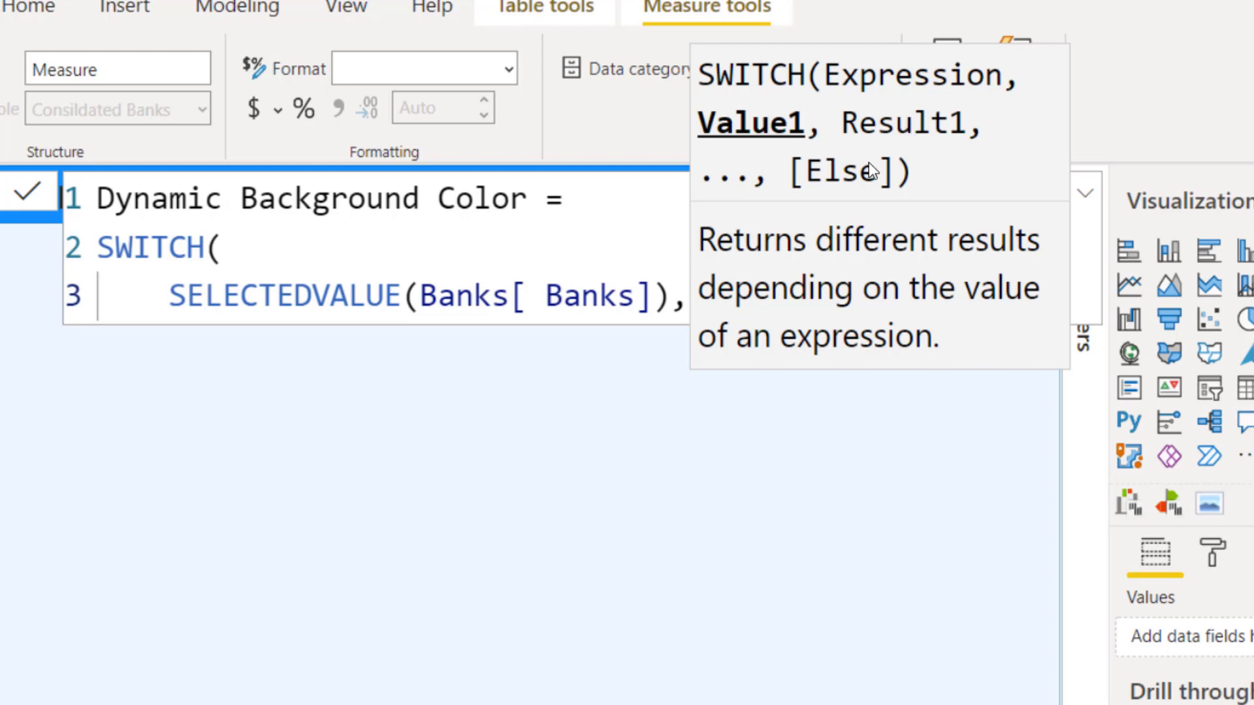
left_click(679, 303)
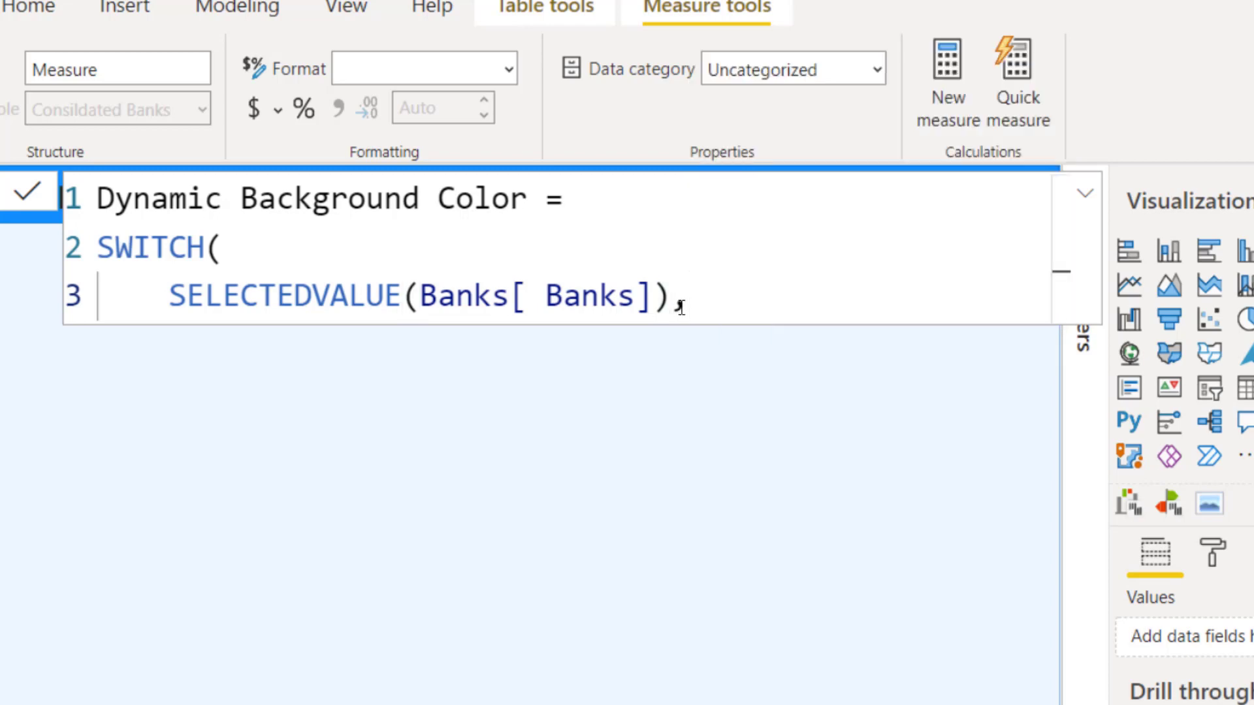
- Add the first value-result pair, "Access","Blue", on a new line of the SWITCH function, followed by a comma
key("shift+Return")
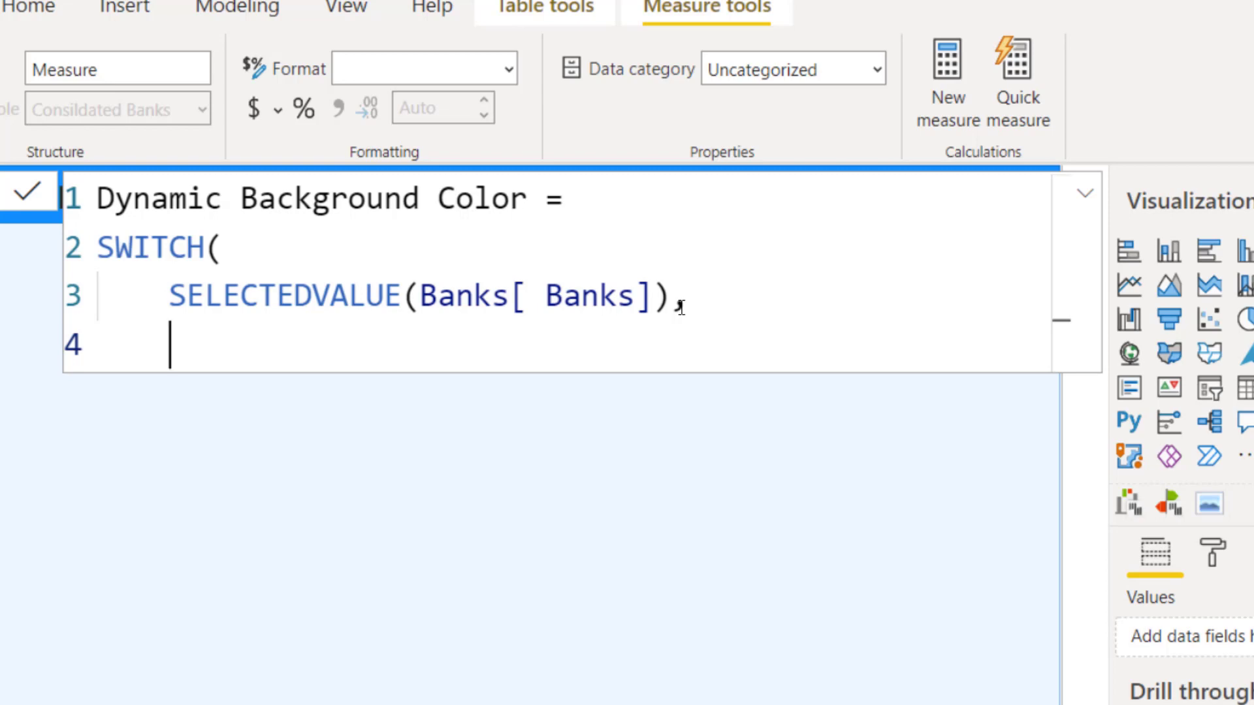
type("\"Acc")
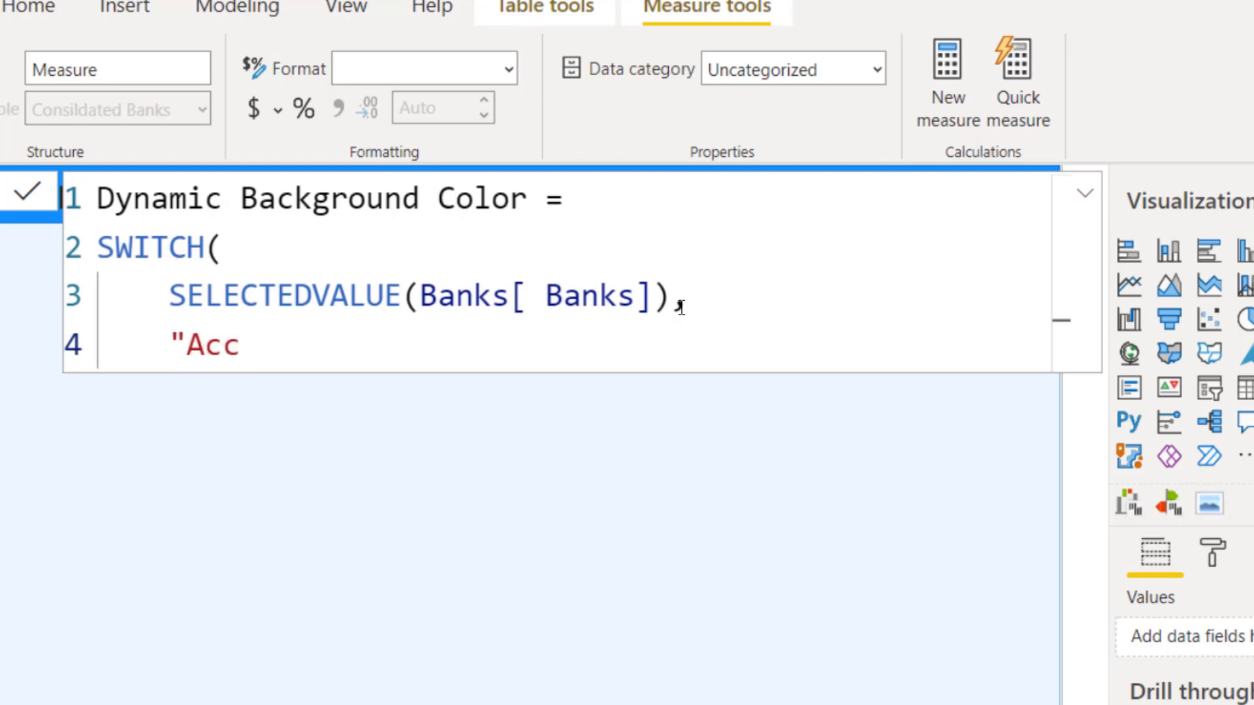
type("ess\",")
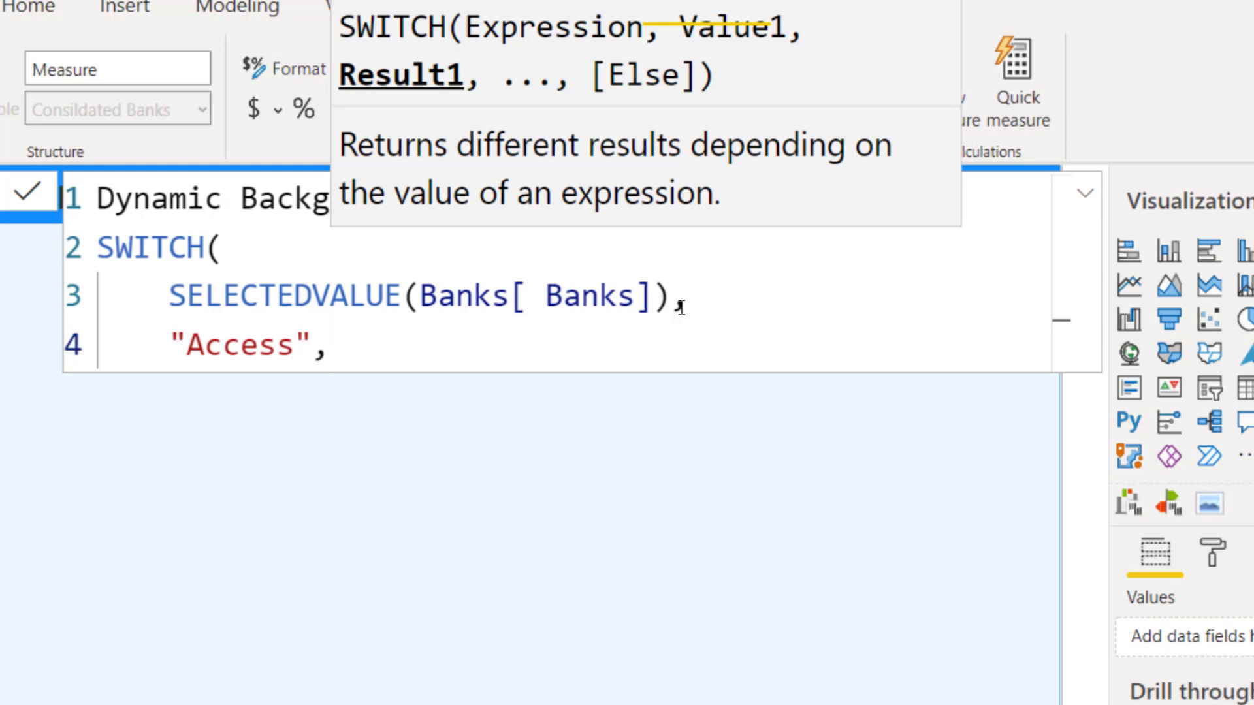
type("\"")
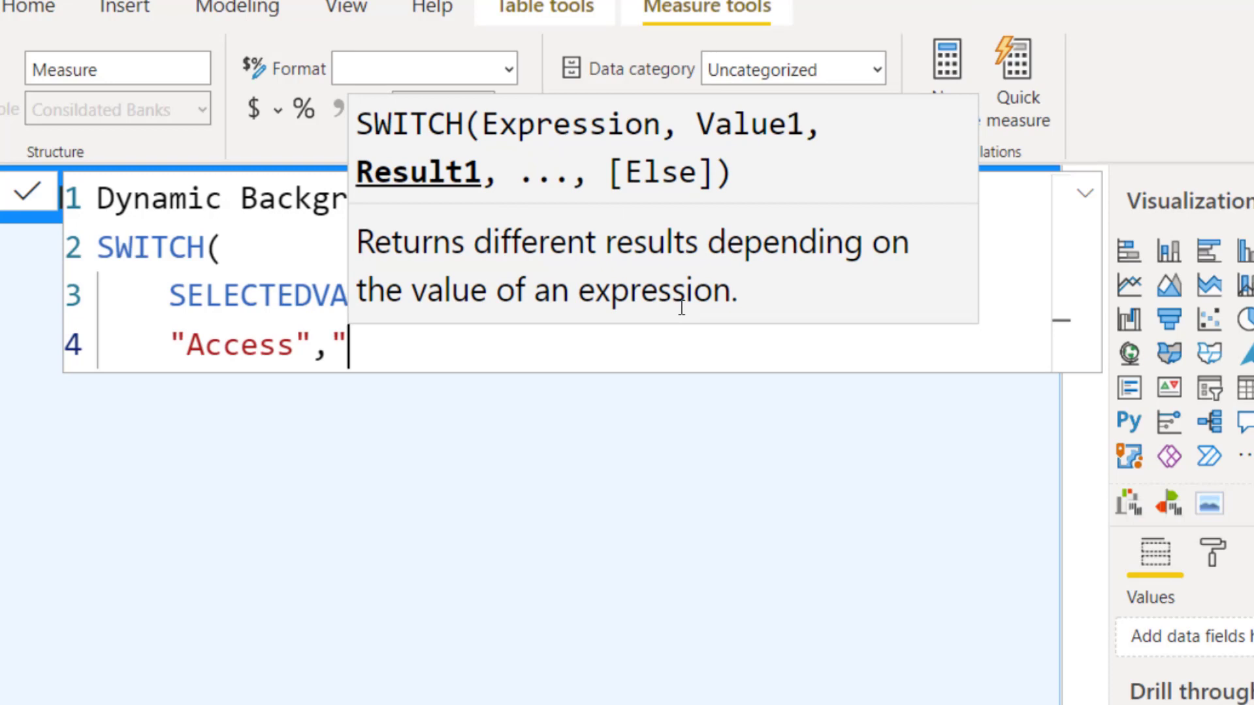
type("Bk")
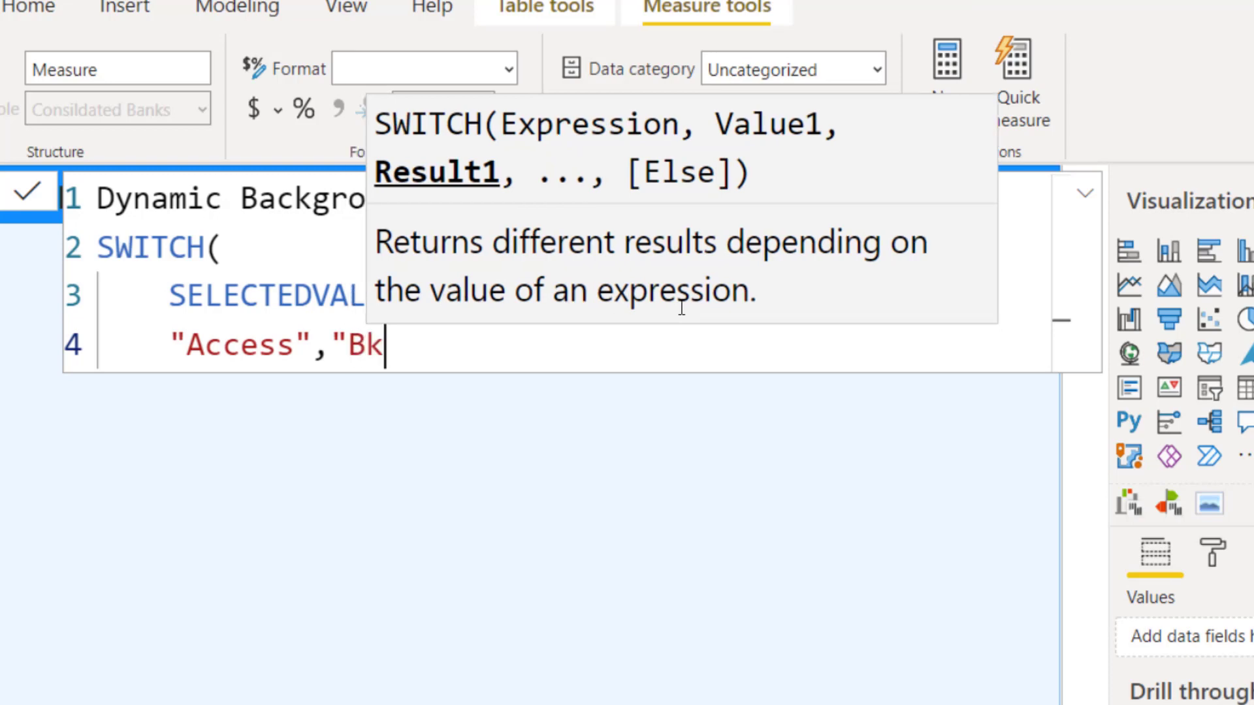
type("ue")
key("BackSpace")
key("BackSpace")
key("BackSpace")
key("BackSpace")
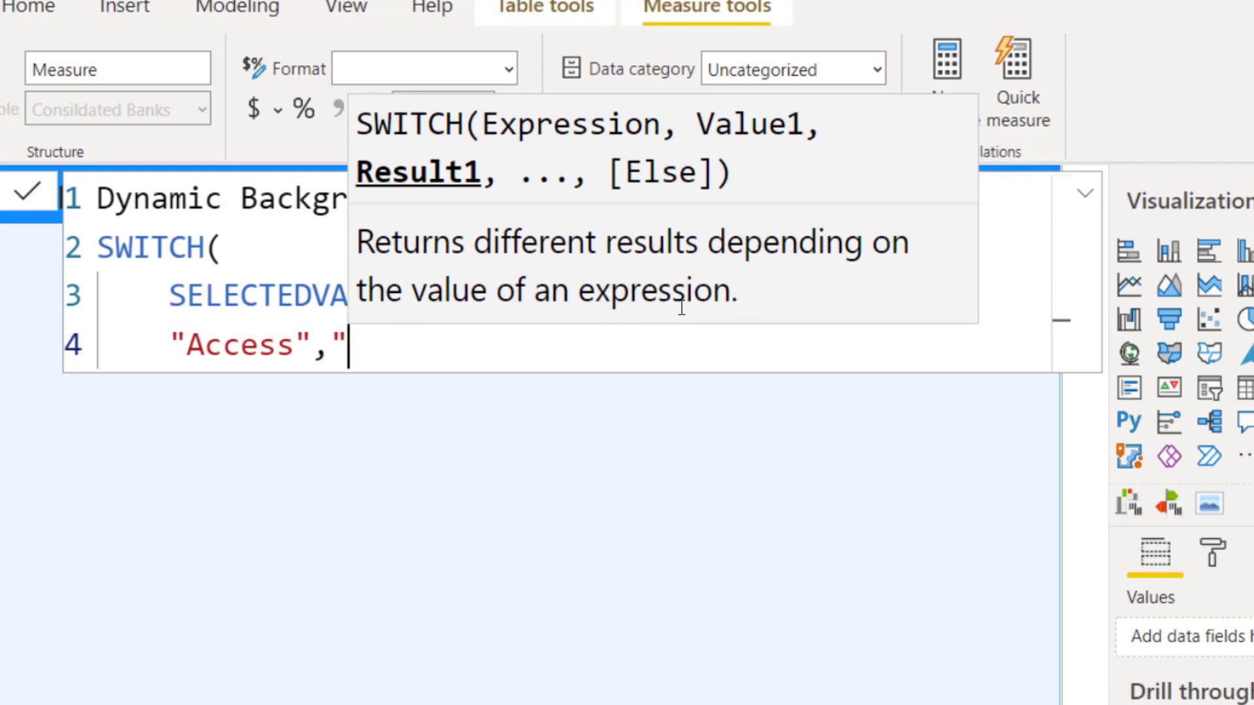
type("Blue")
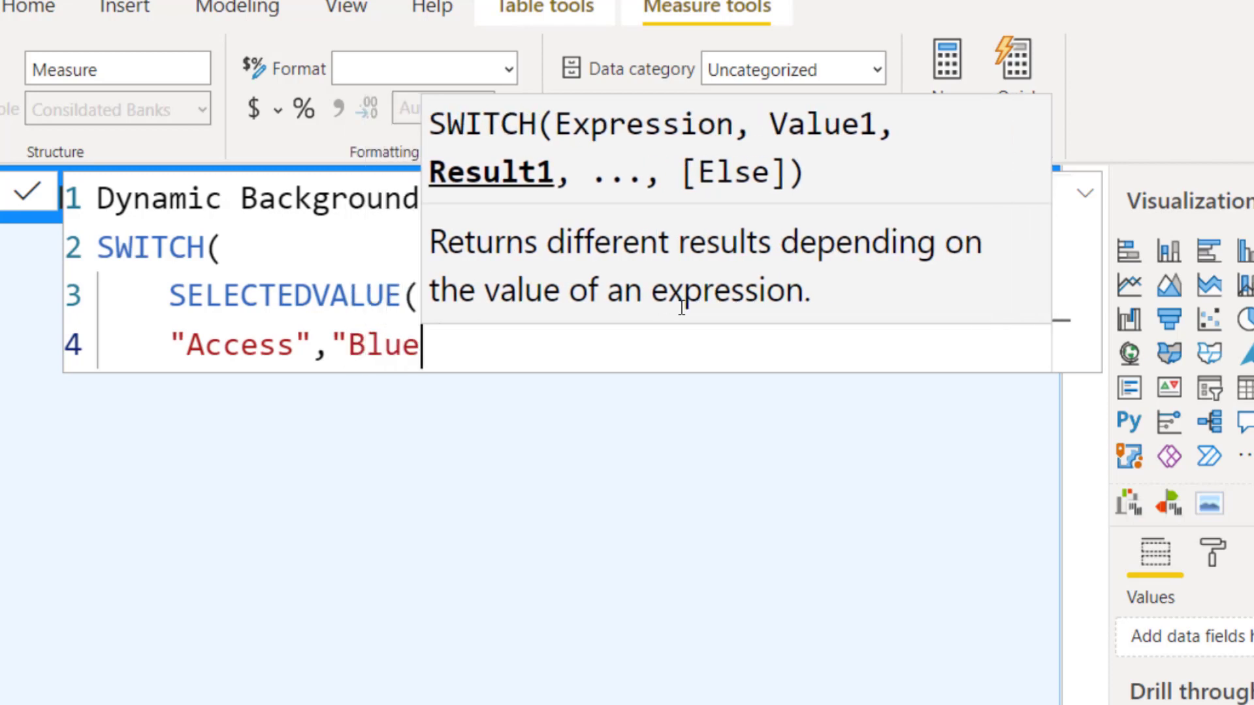
type("\"")
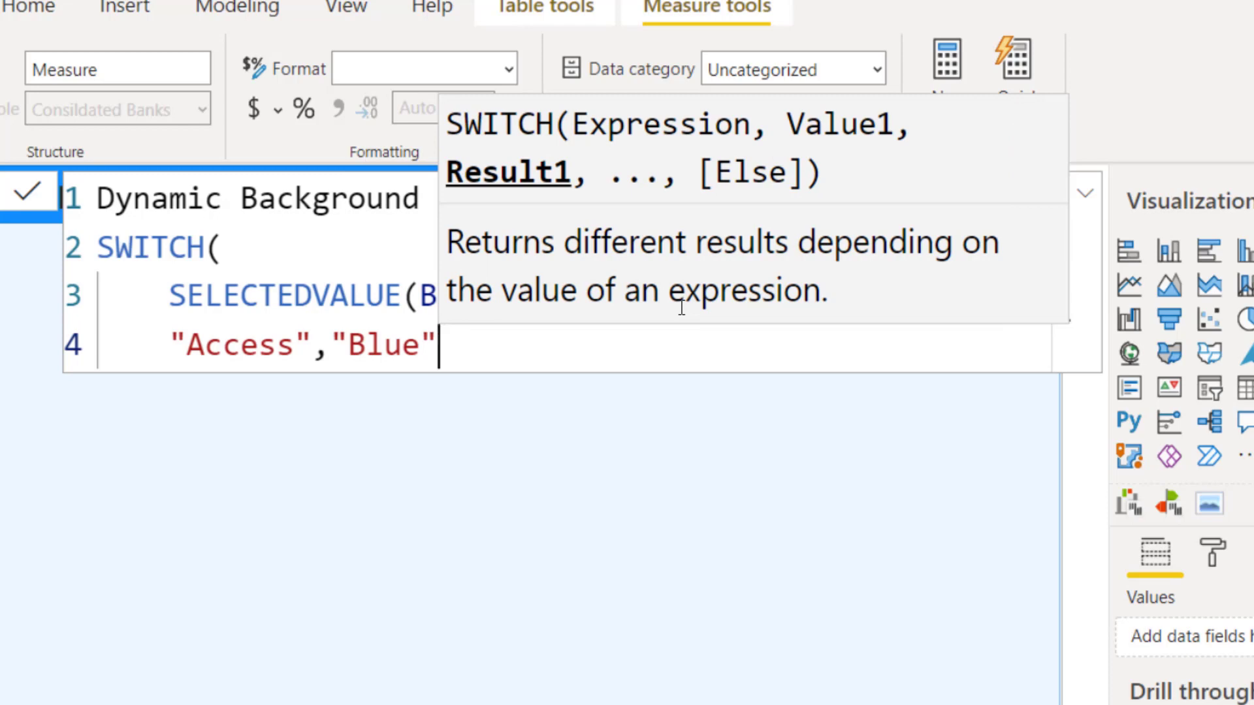
type(",")
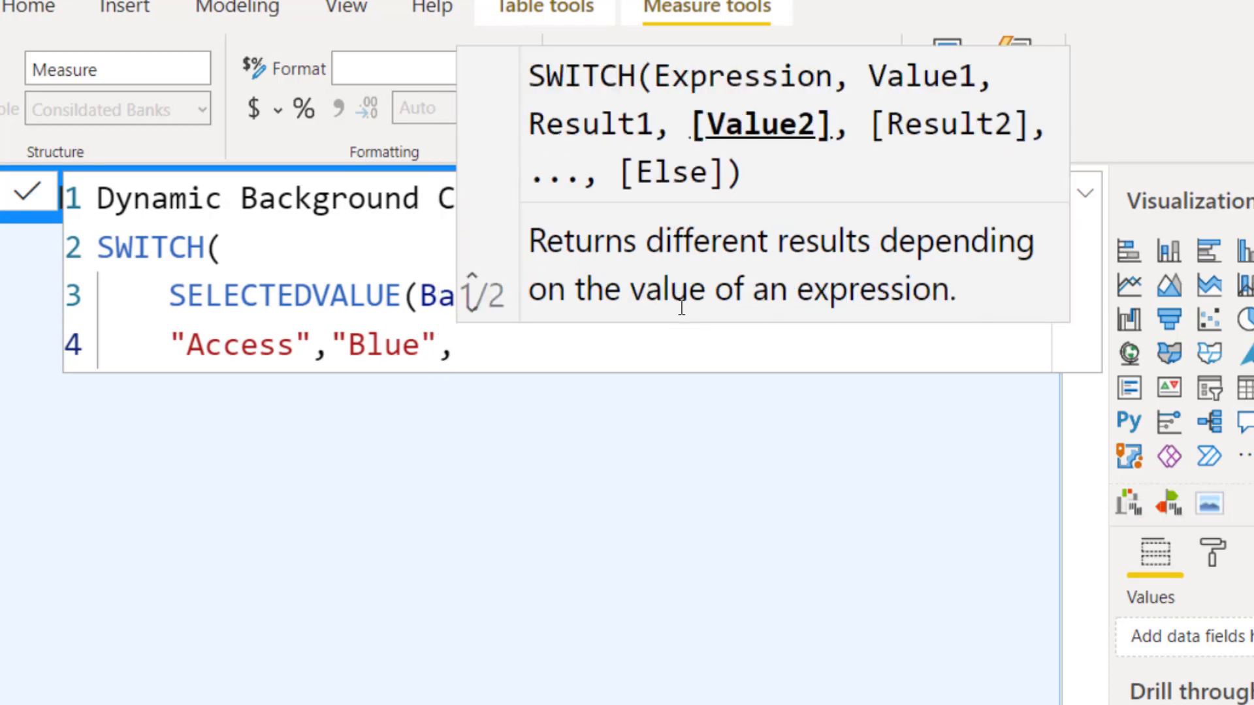
- Add the pair "UBA","Red", on a new fifth line of the measure's formula
key("shift+Return")
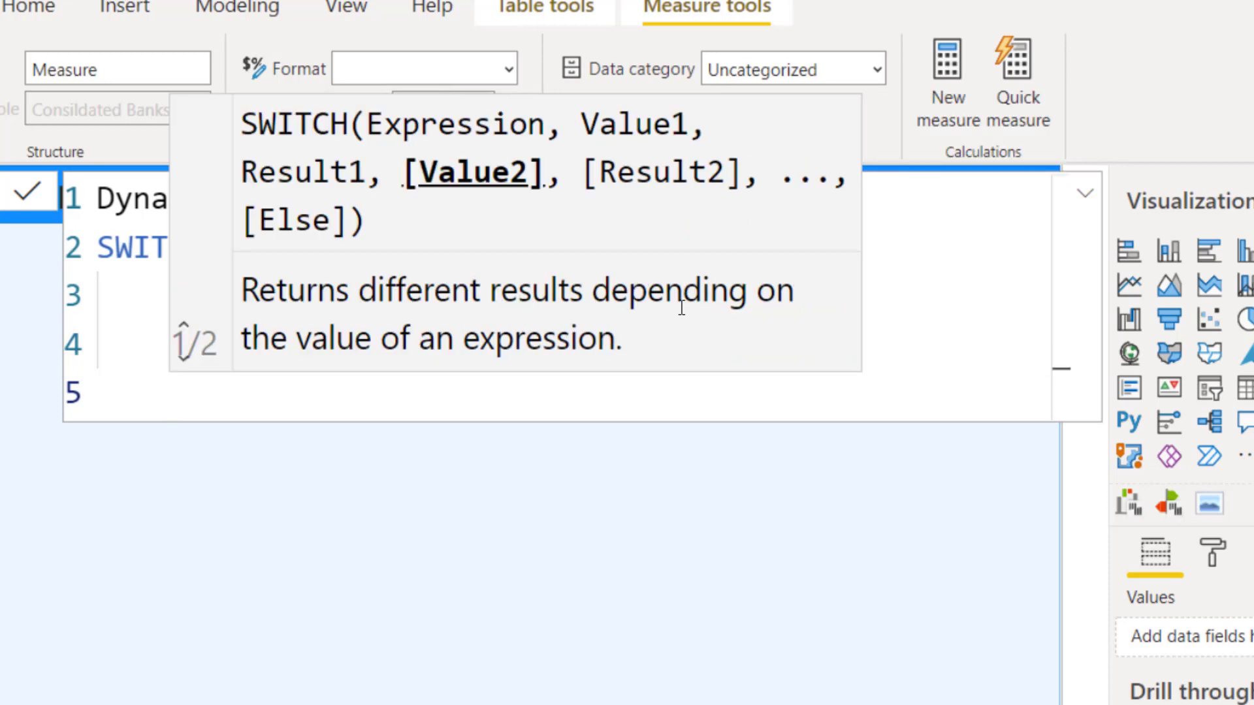
type("\"UBA\"")
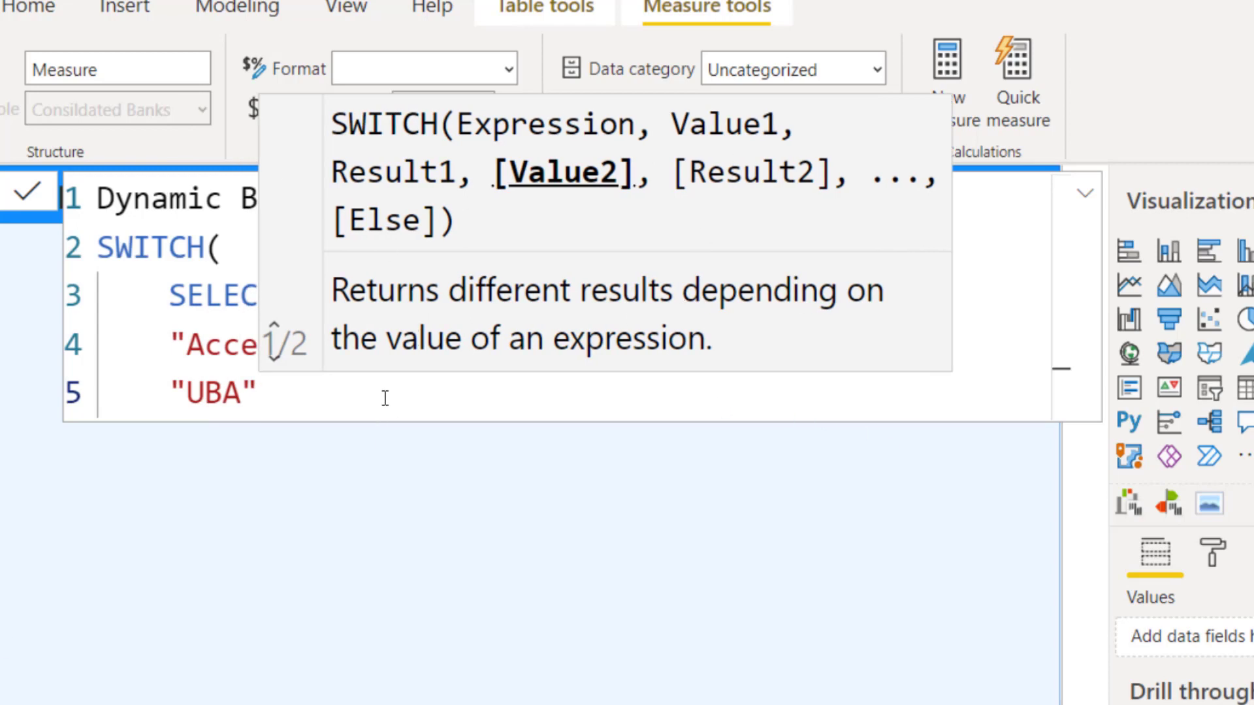
type(",\"R")
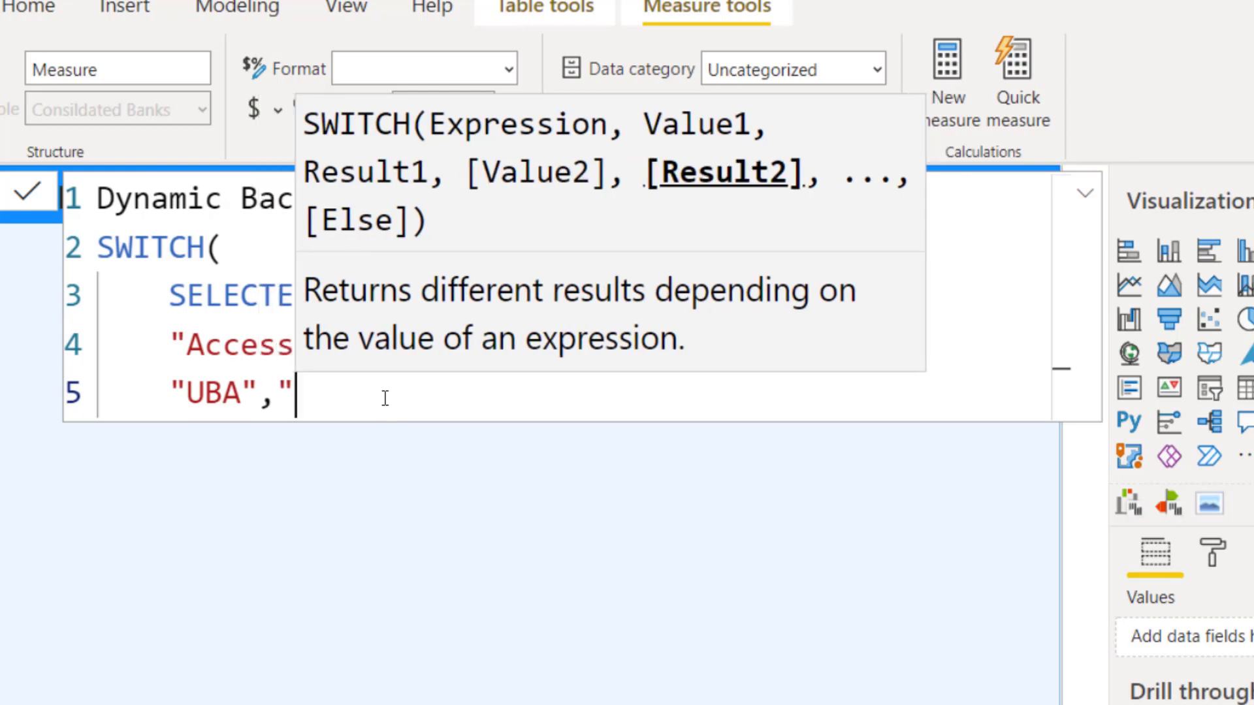
type("ed\",")
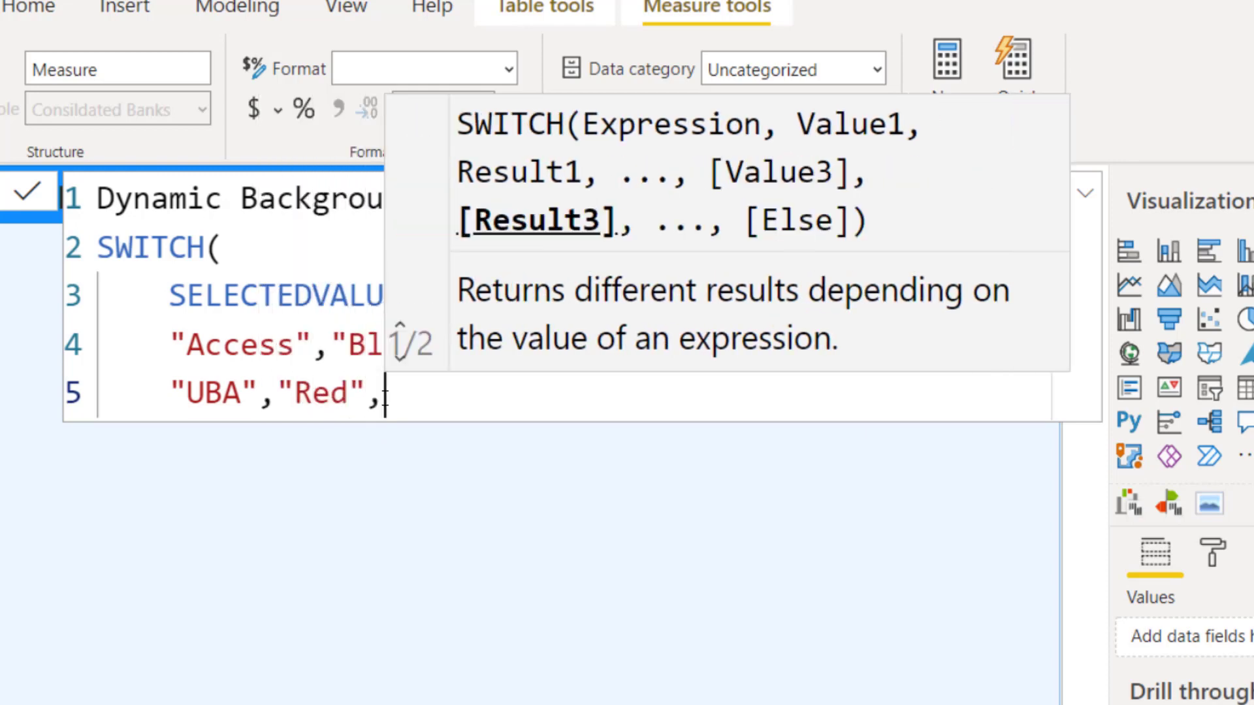
- Add the pair "GTB","Orange", on a new sixth line of the measure's formula
key("Return")
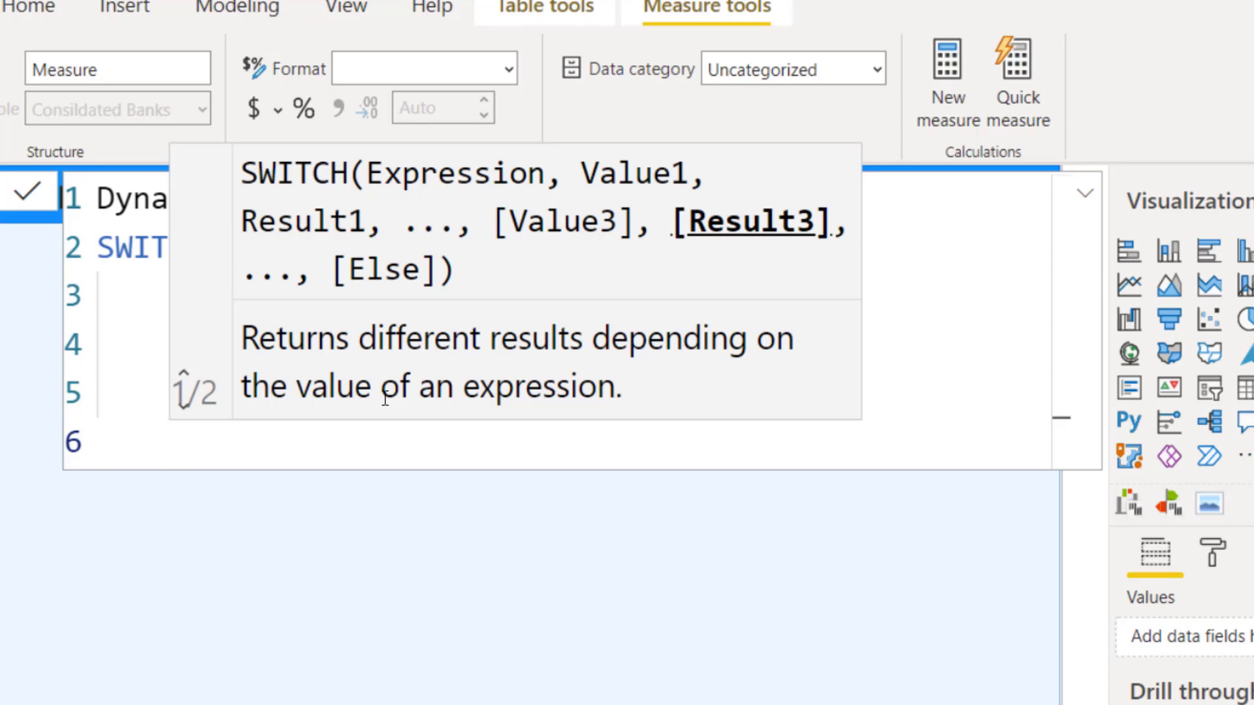
type("\"GTB")
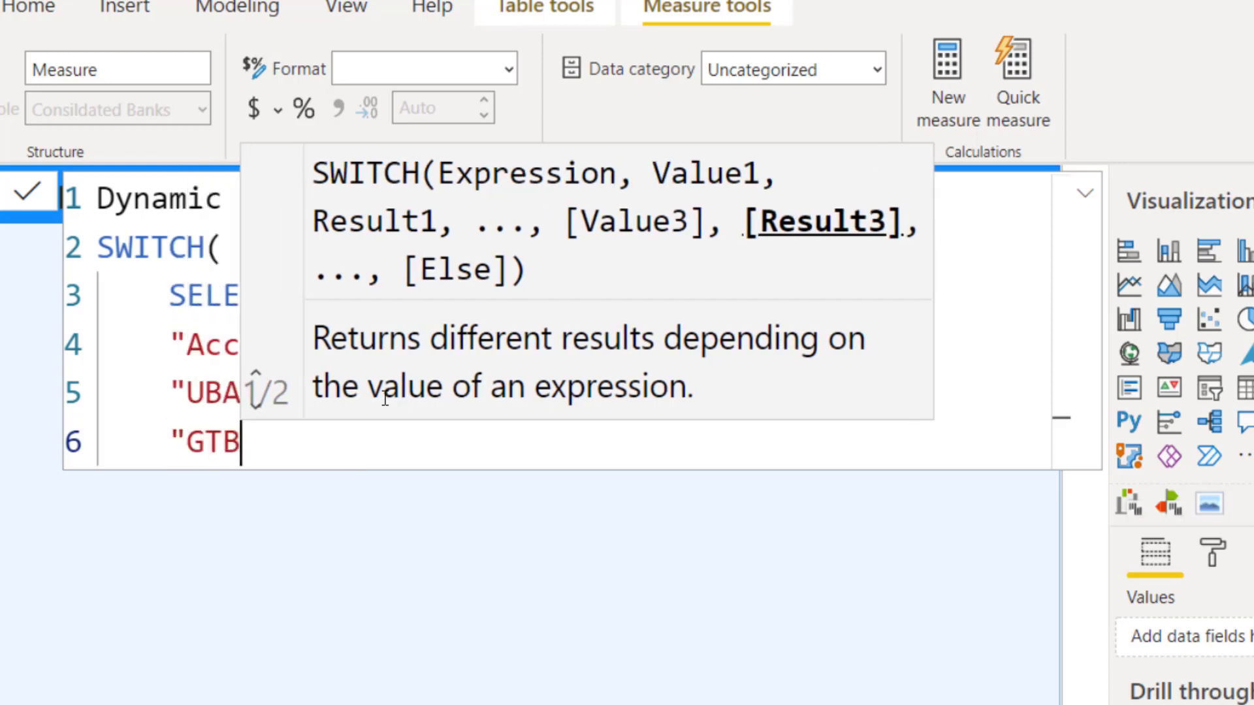
type("\"")
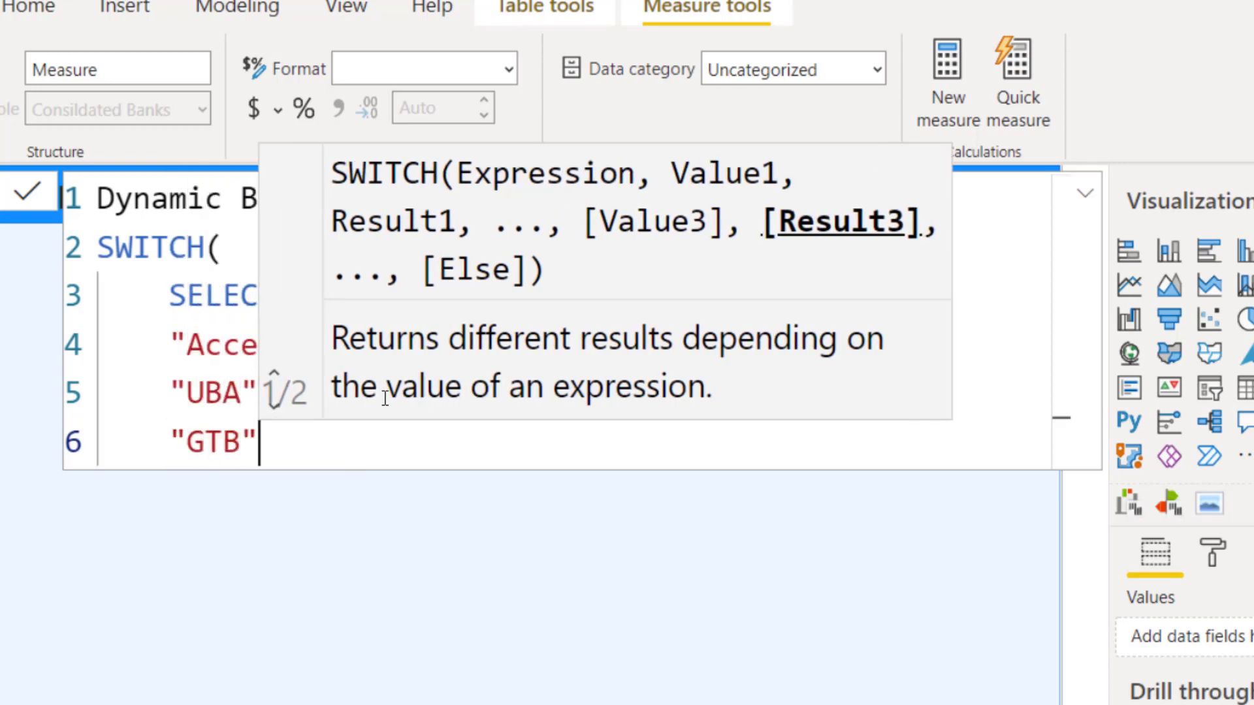
type(",\"Oran")
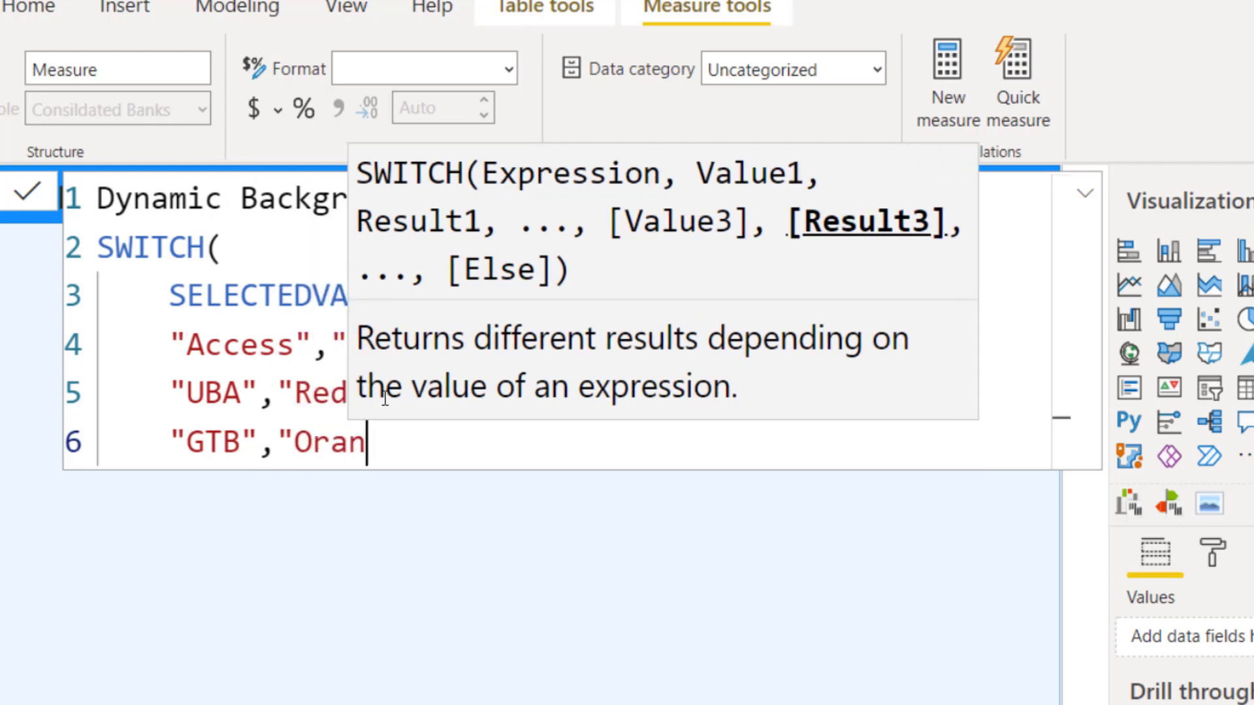
type("ge\"")
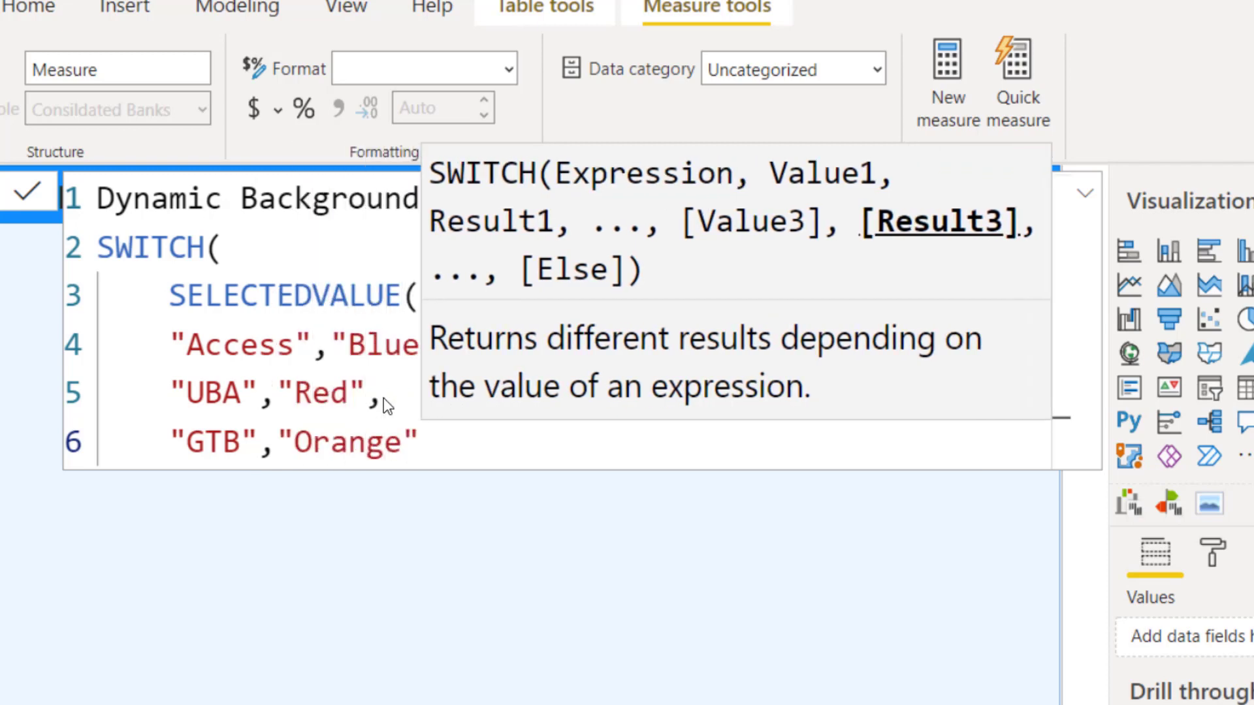
type(",")
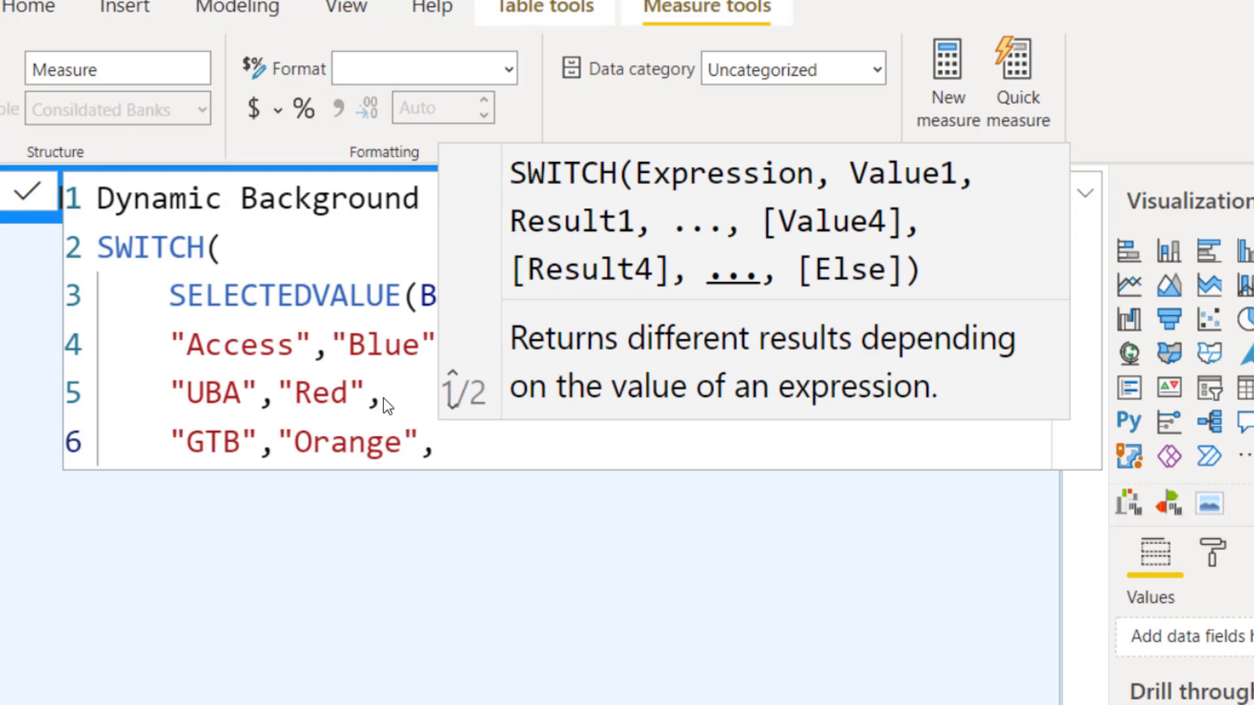
- Add the pair "Zenith","Brown", on a new seventh line of the measure's formula
key("Return")
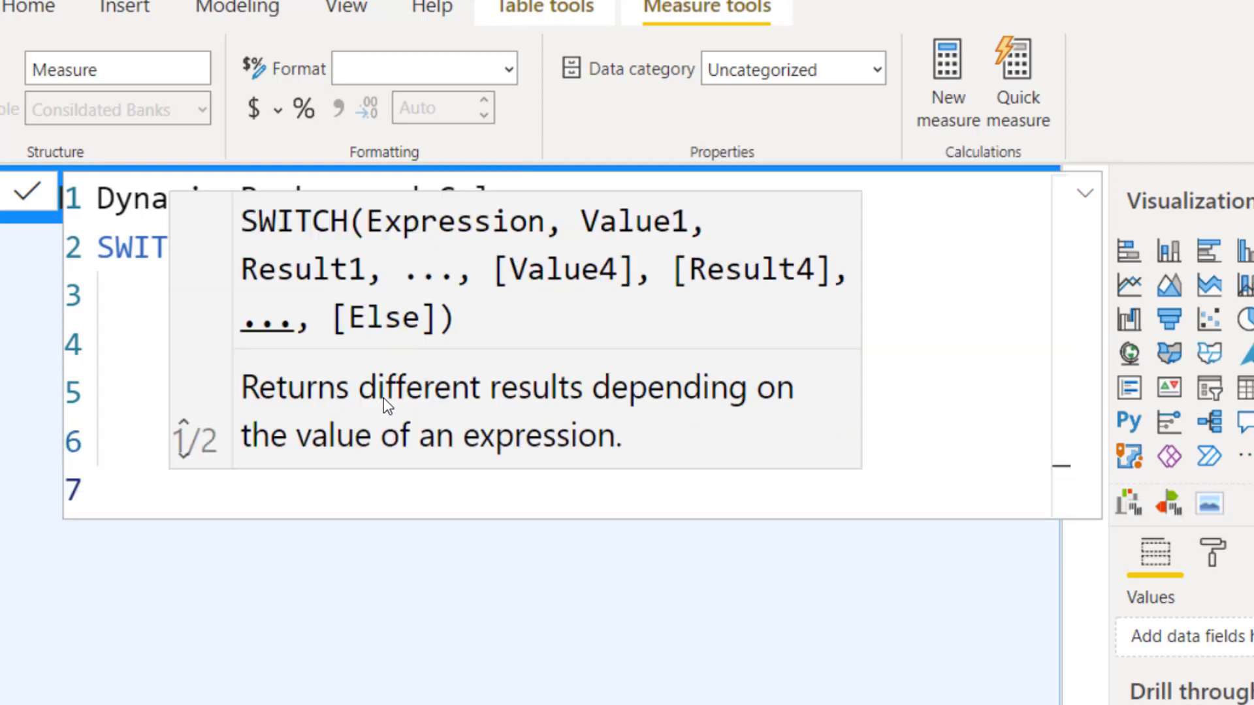
left_click(933, 316)
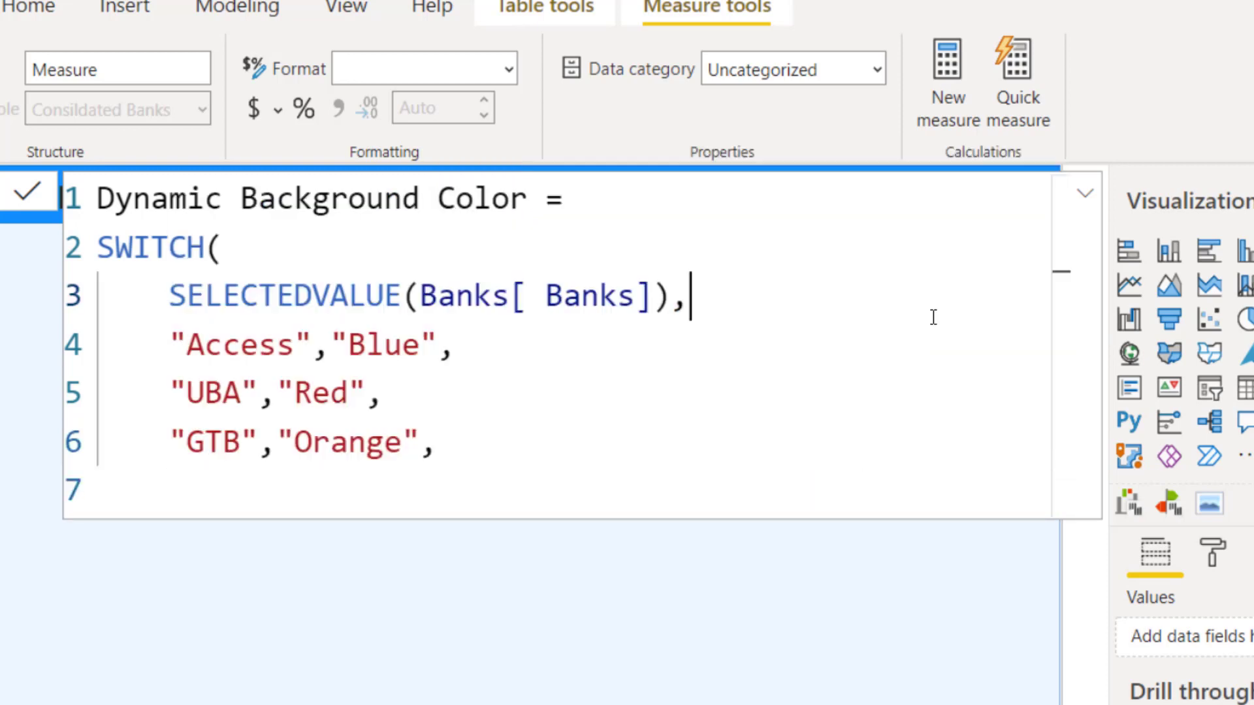
left_click(303, 509)
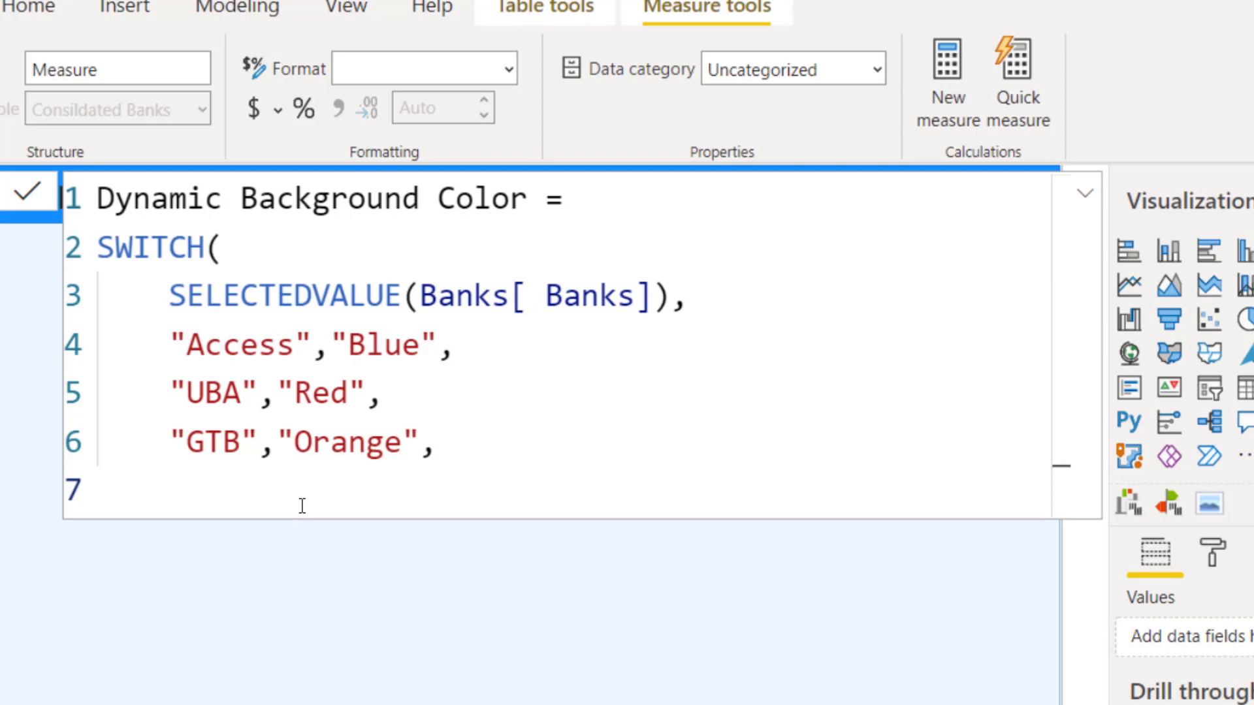
type("\"")
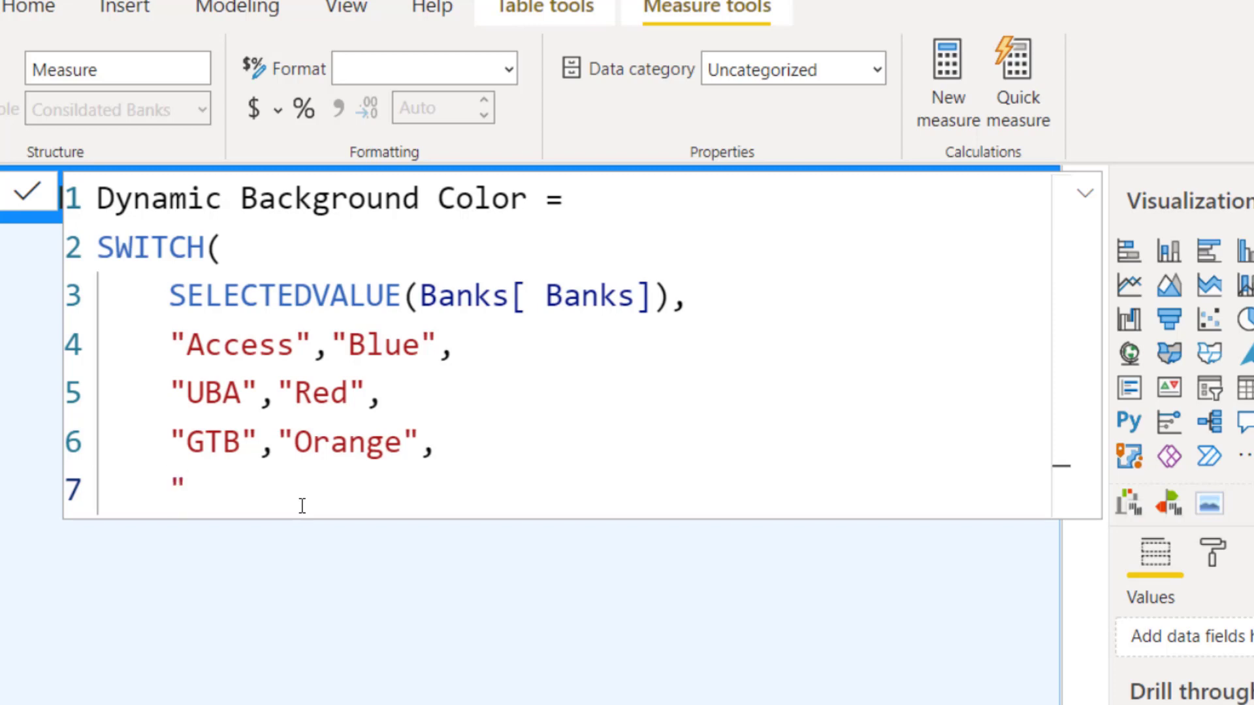
type("Zenith")
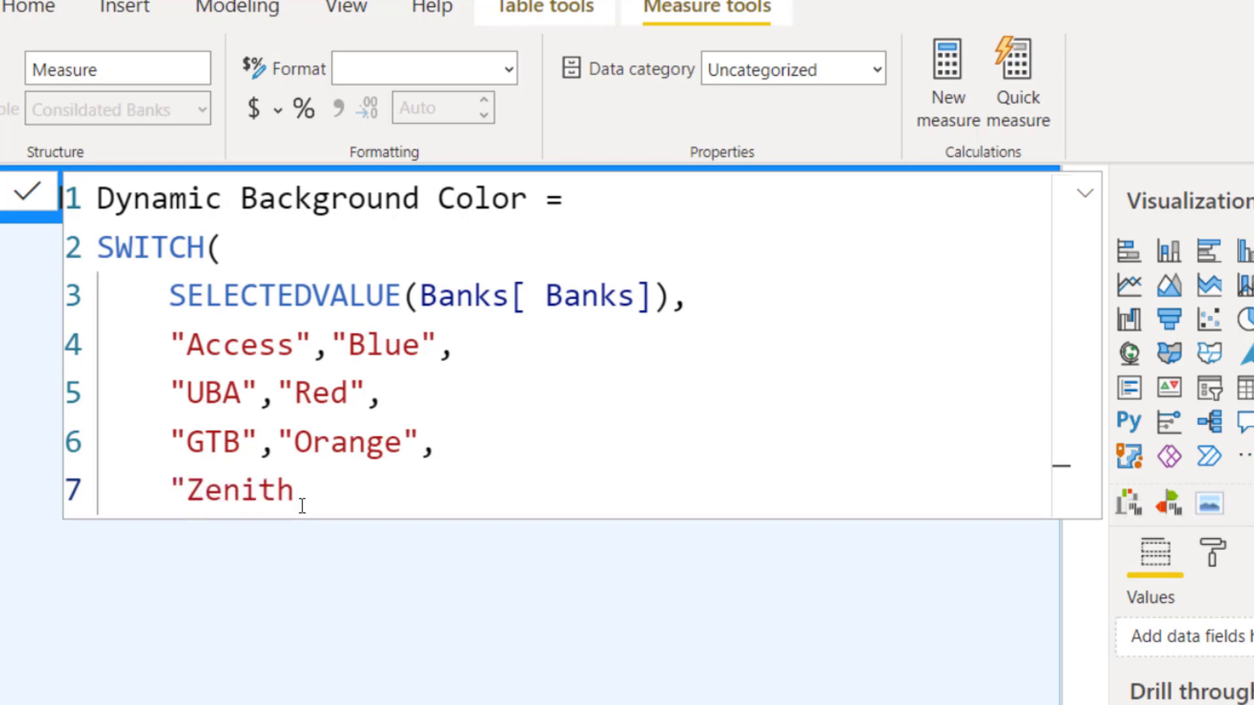
type("\",")
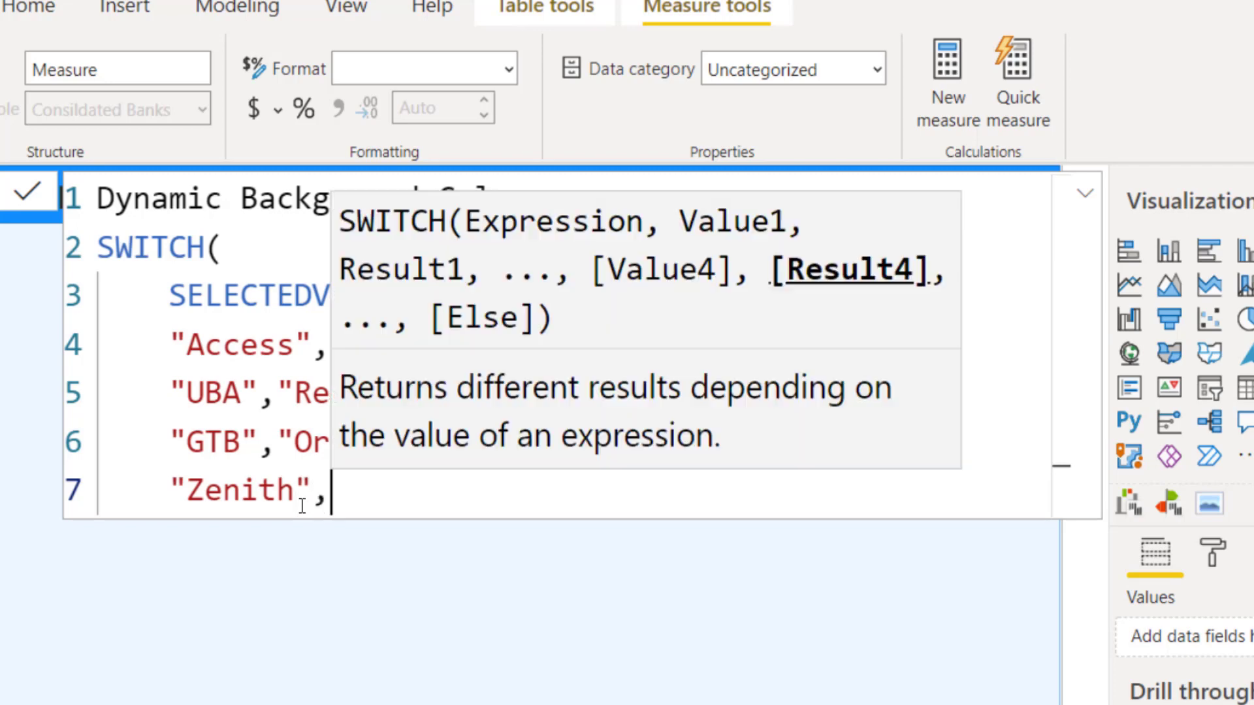
type("\"Bro")
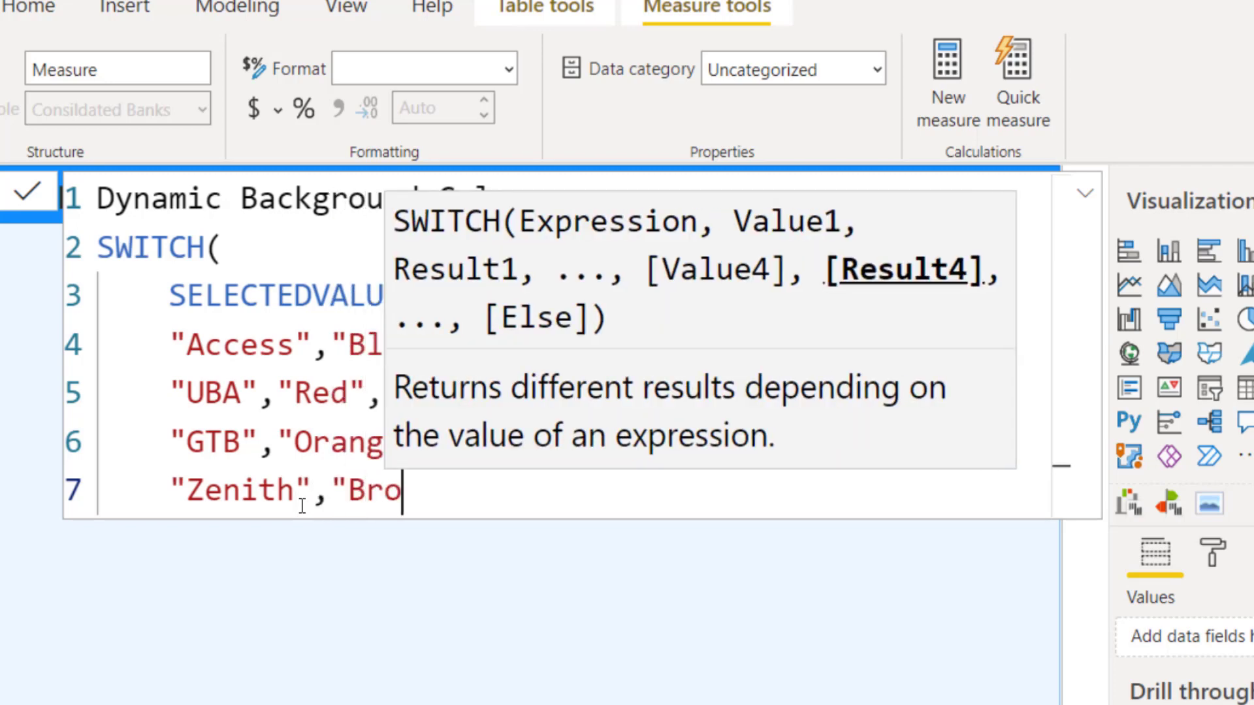
type("wn\"")
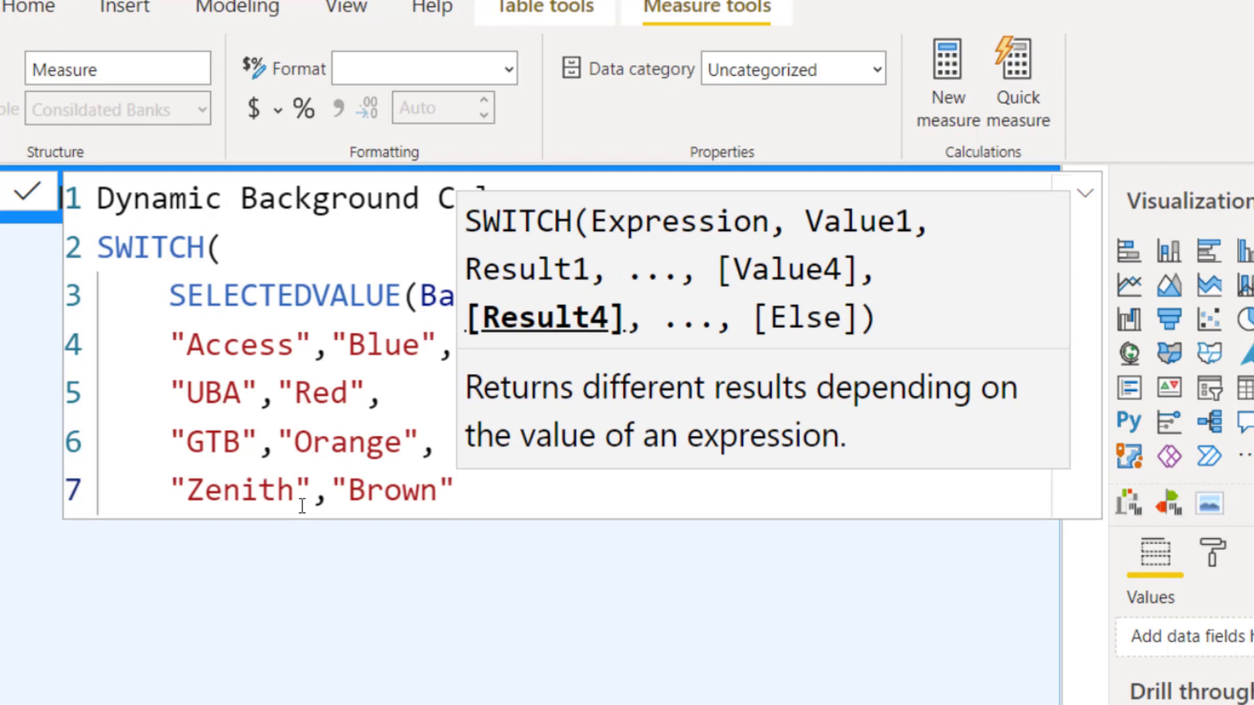
type(",")
- Finish the SWITCH function with "Blue" as the default result and a closing parenthesis on line eight, and commit the measure
key("shift+Return")
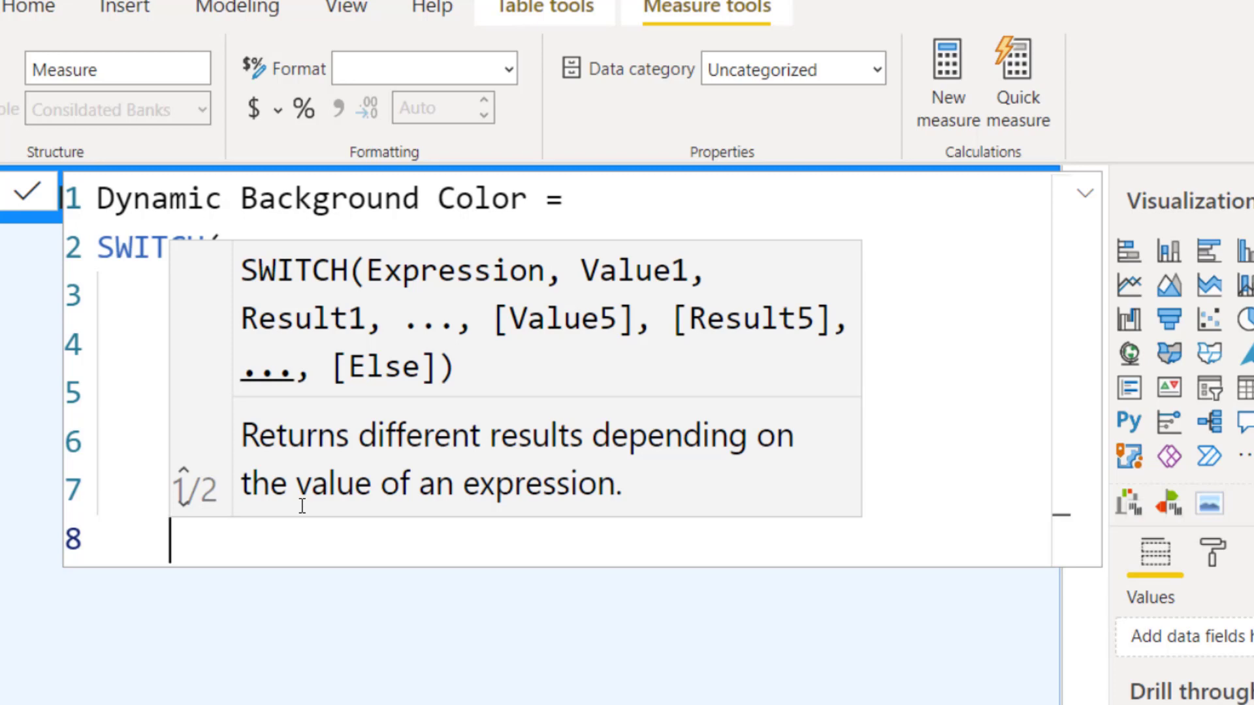
type("\"")
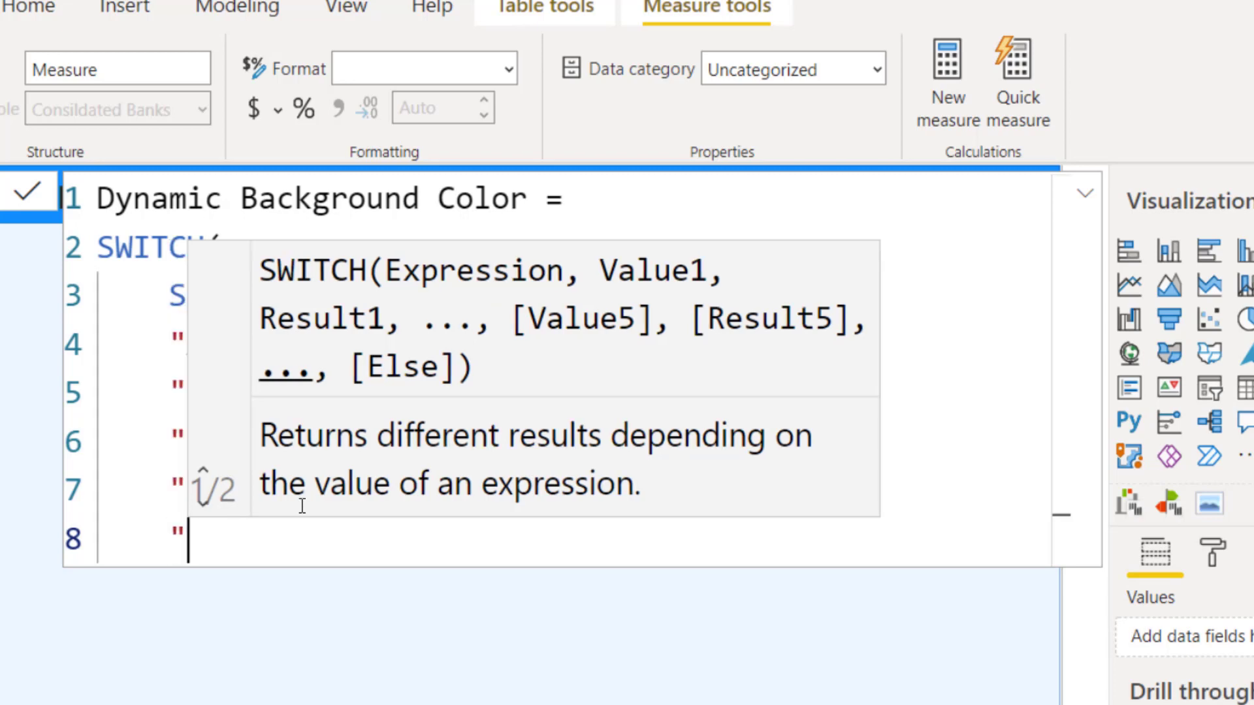
key("BackSpace")
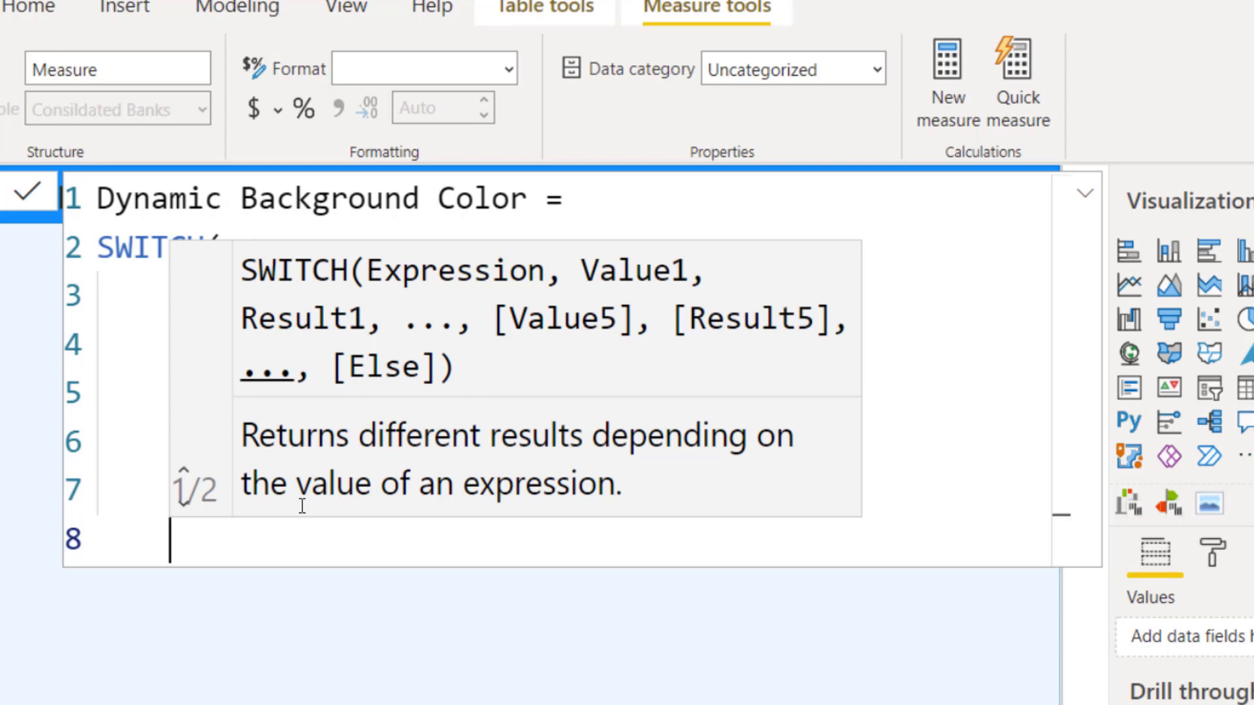
key("Escape")
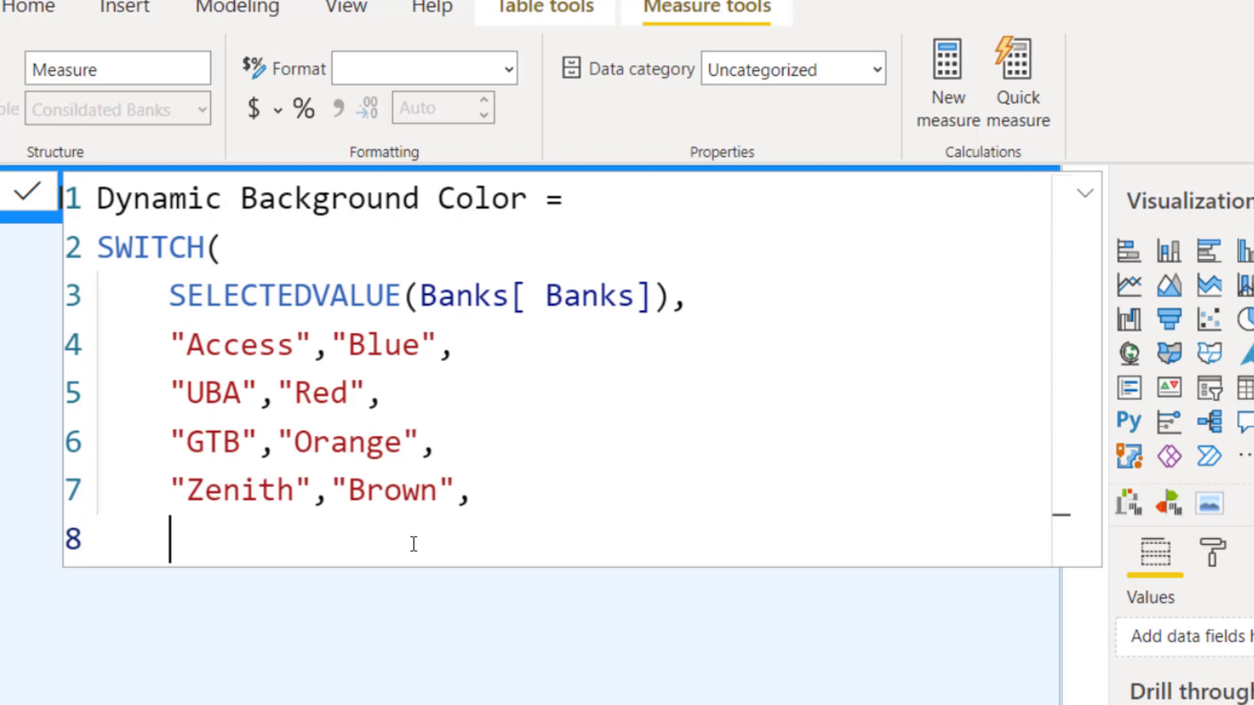
type("\"Blue\"")
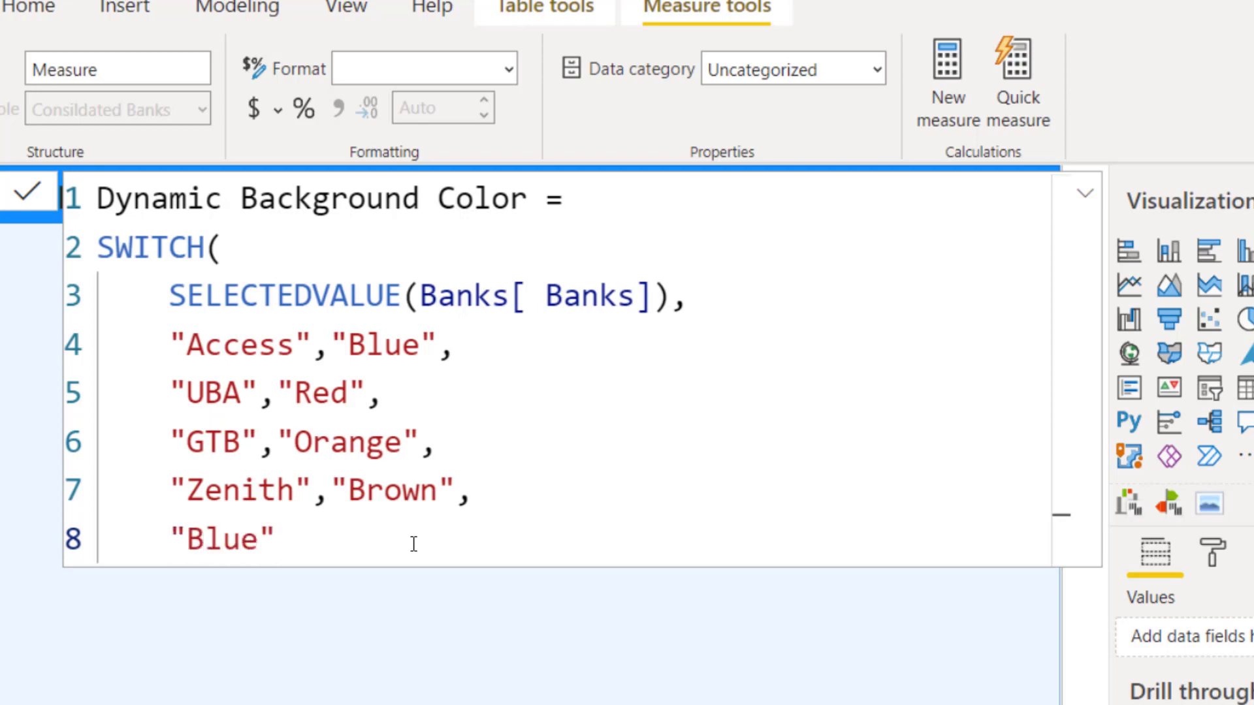
type(")")
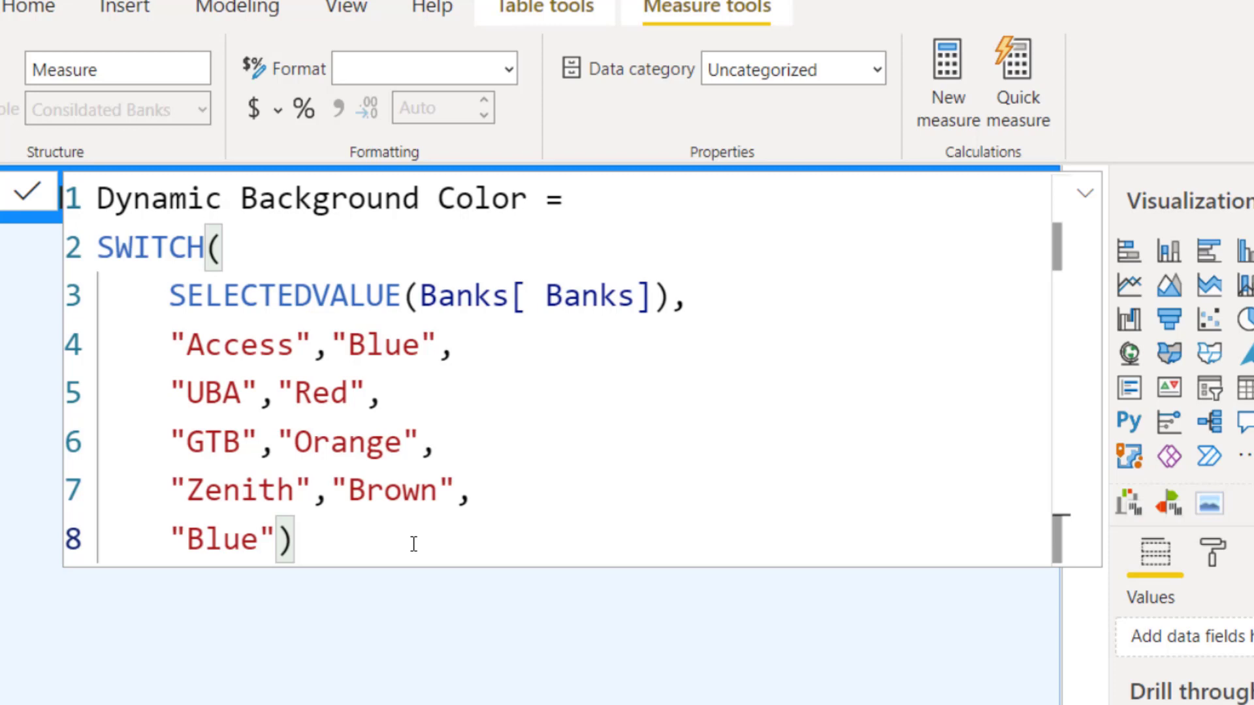
key("Return")
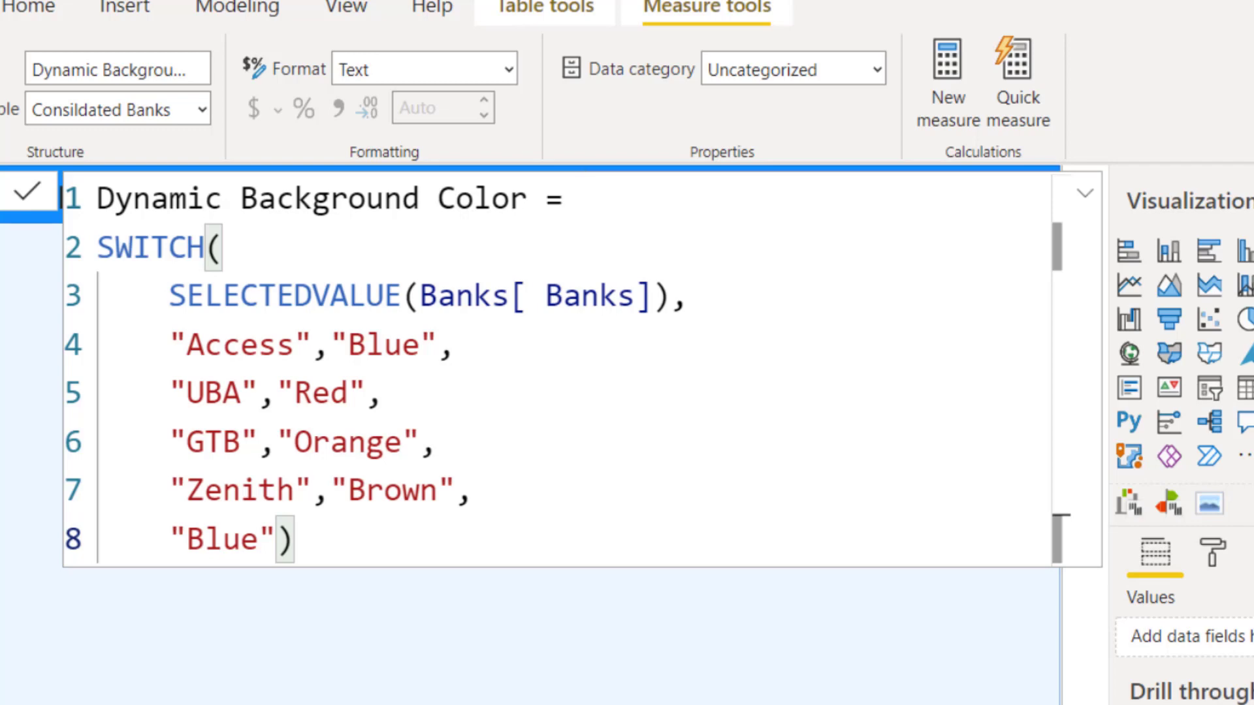
left_click(682, 184)
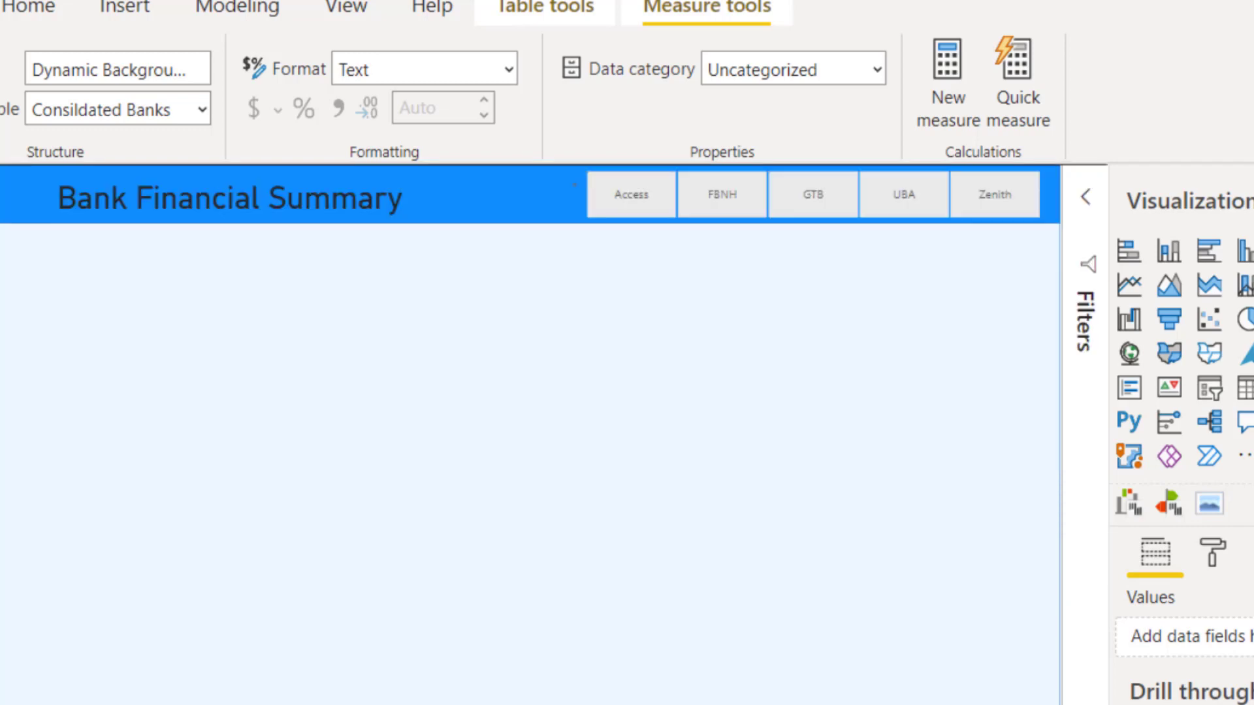
- Select the header banner shape behind the report title and expand its fill settings
left_click(567, 199)
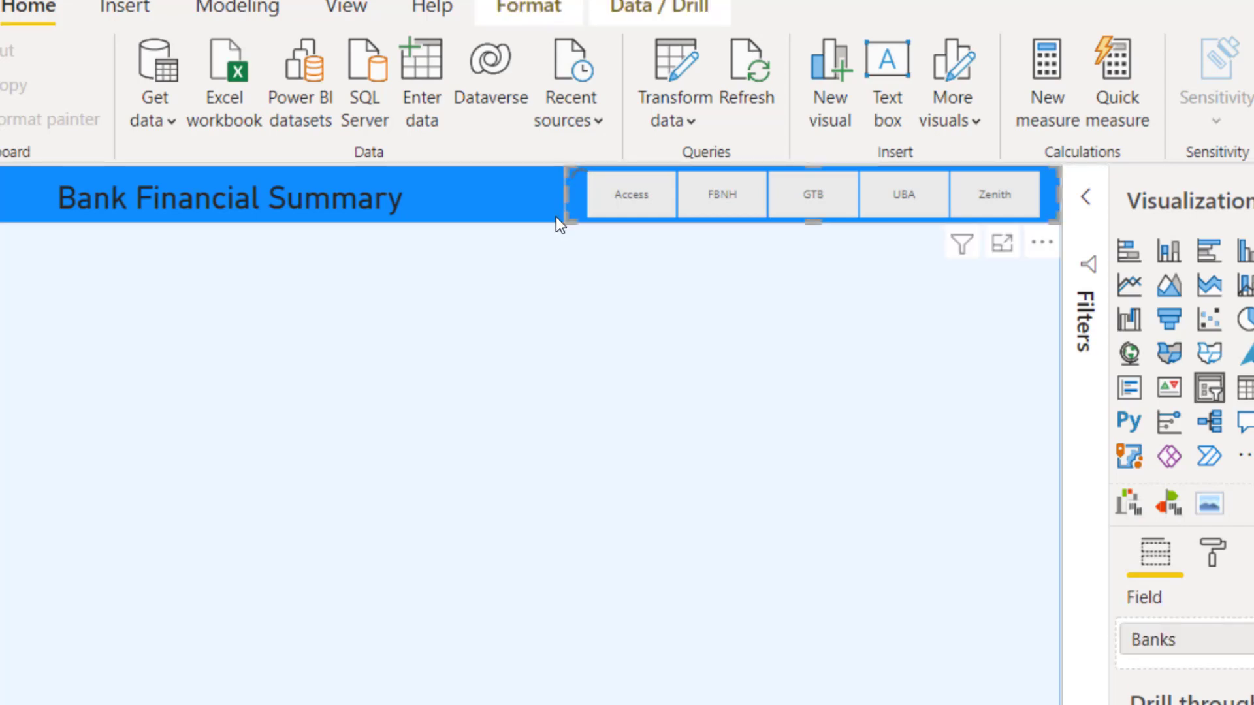
left_click(548, 216)
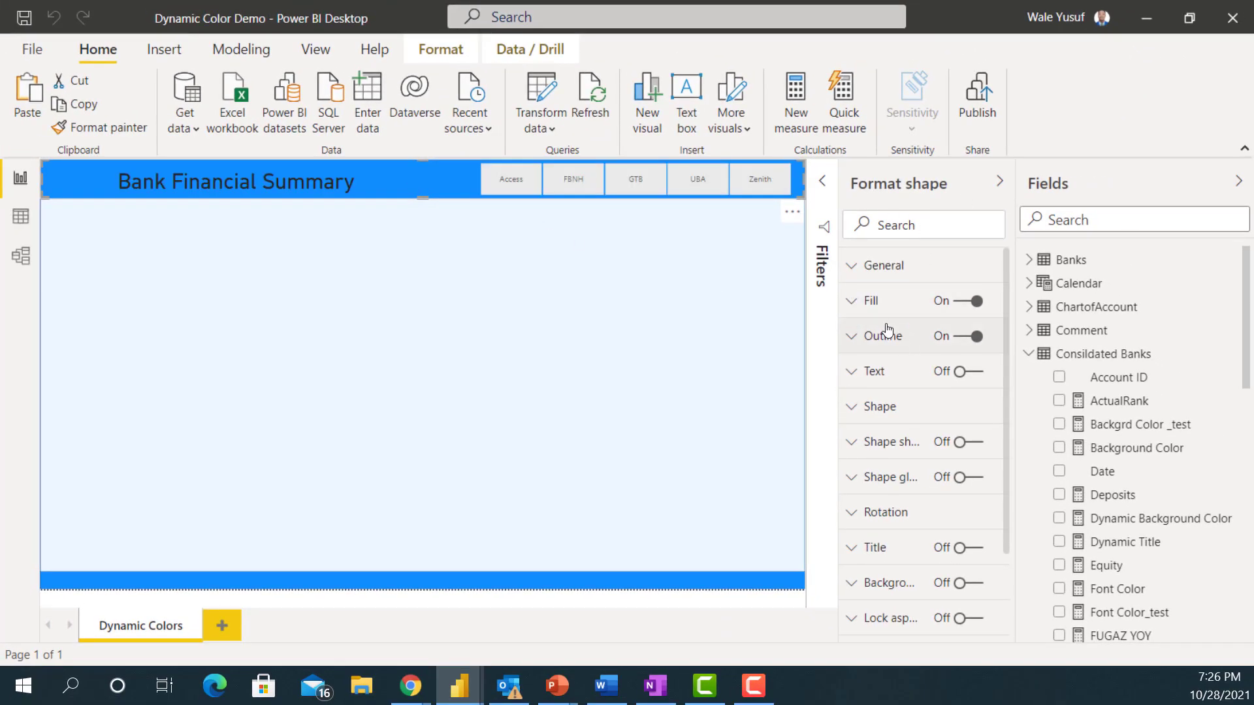
left_click(857, 306)
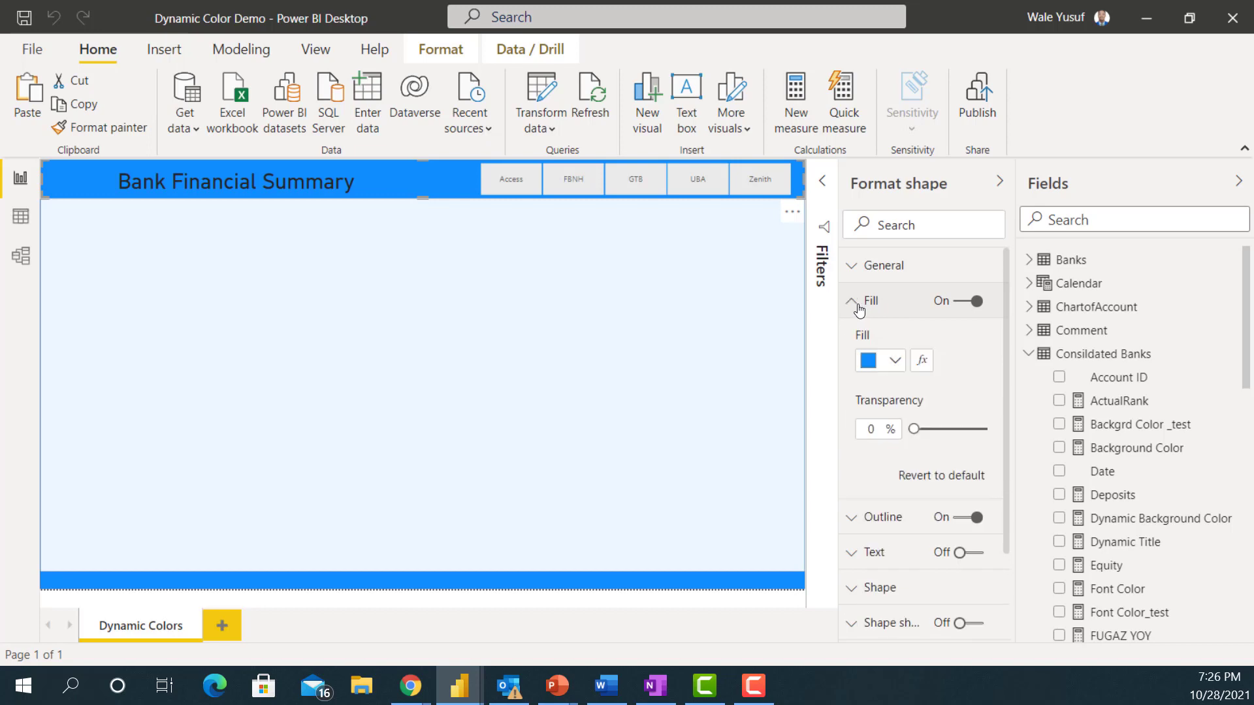
- Set the header banner's fill to the dark blue from the recent colors
left_click(896, 363)
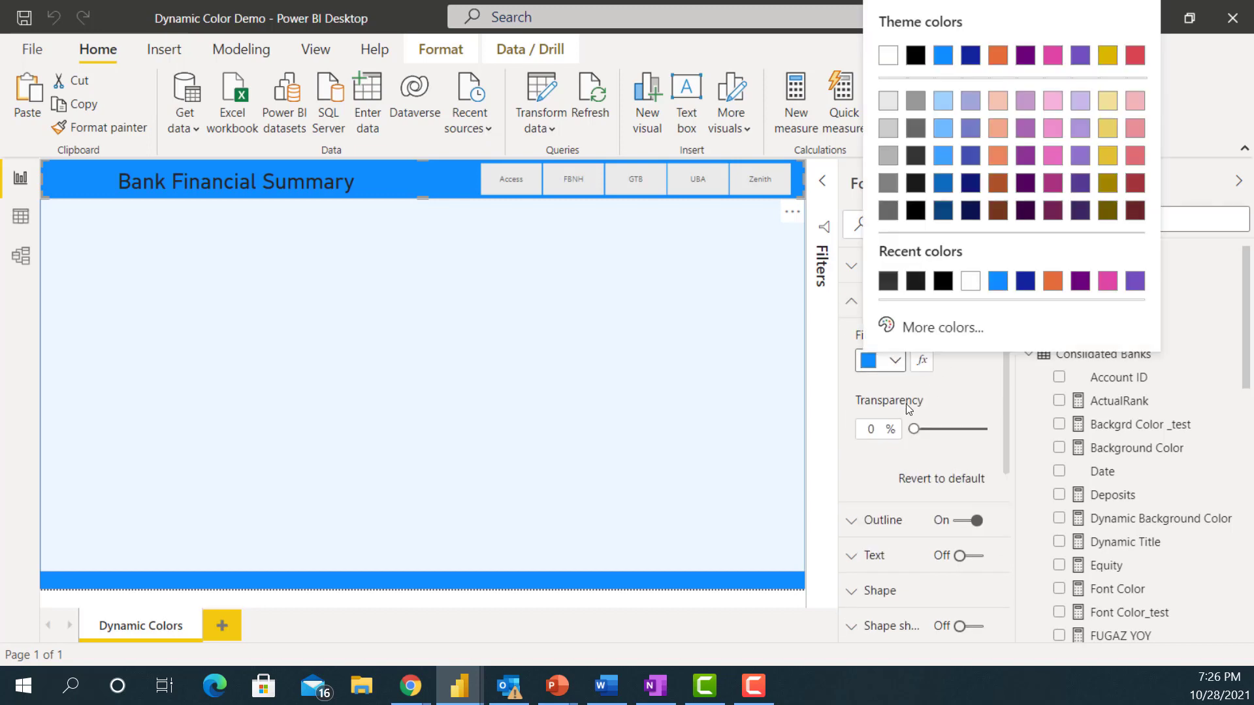
left_click(1025, 284)
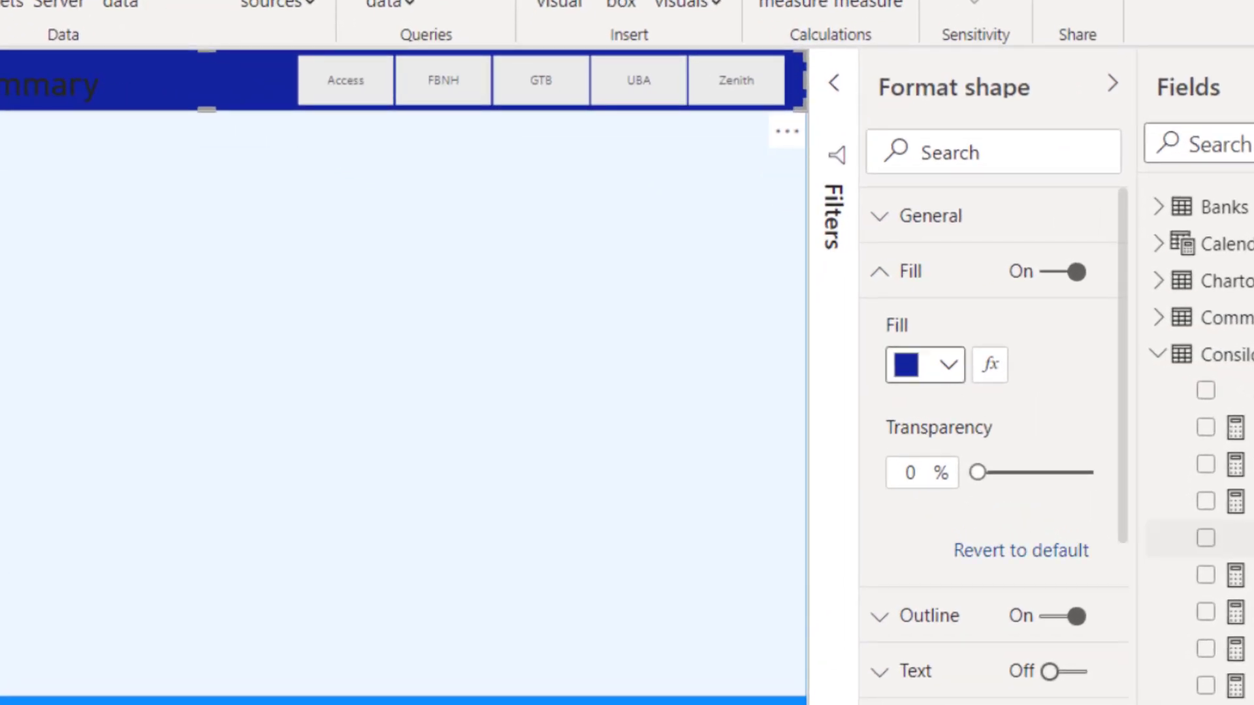
- Apply conditional formatting to the header banner's fill by field value, based on the Dynamic Background Color measure from Consildated Banks
left_click(992, 365)
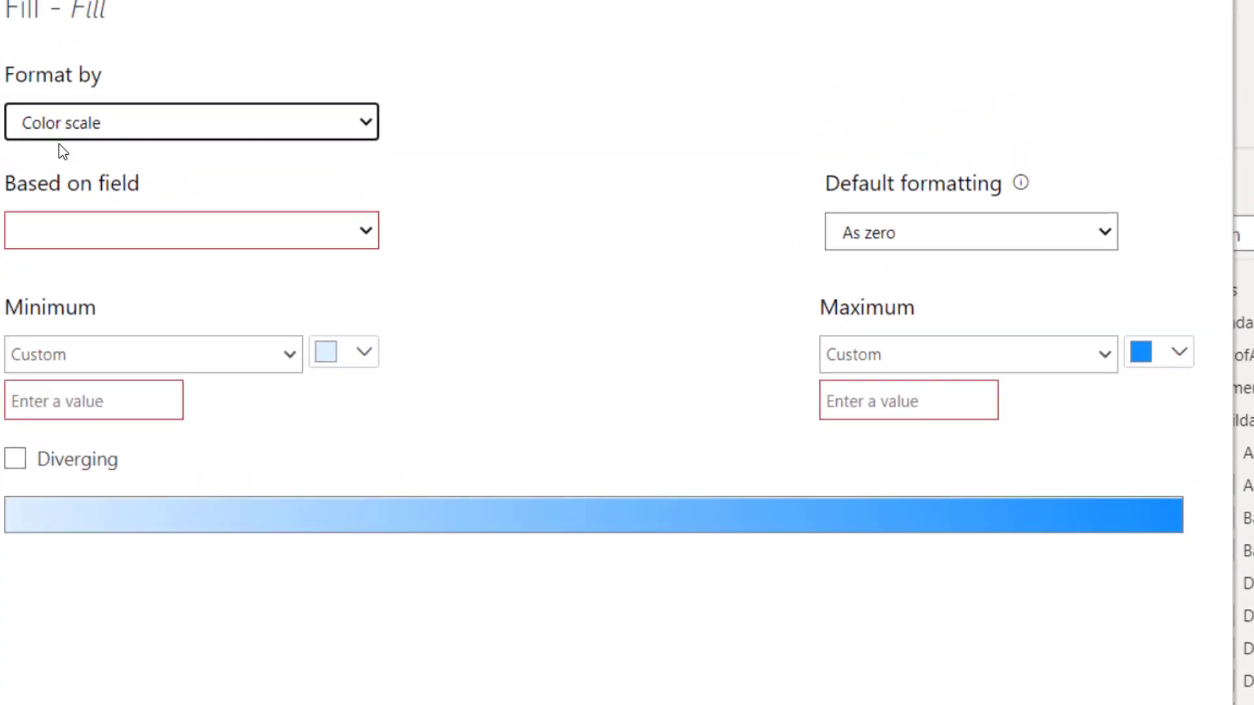
left_click(163, 127)
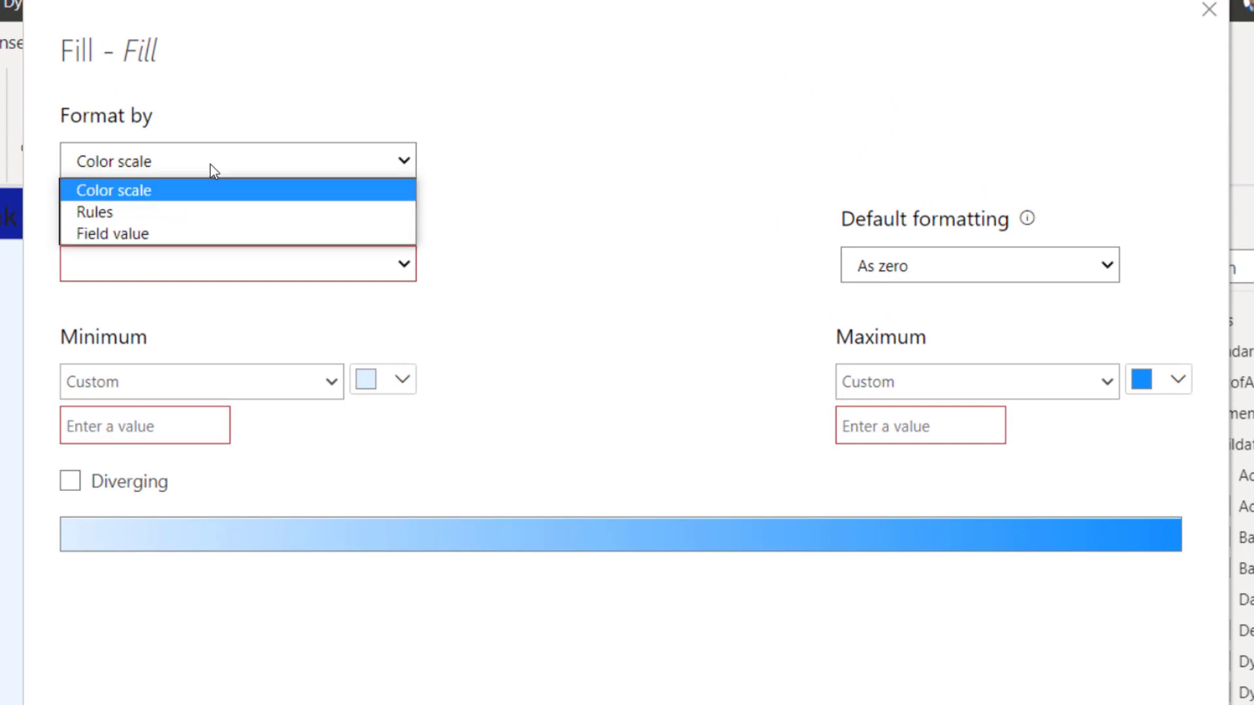
left_click(183, 235)
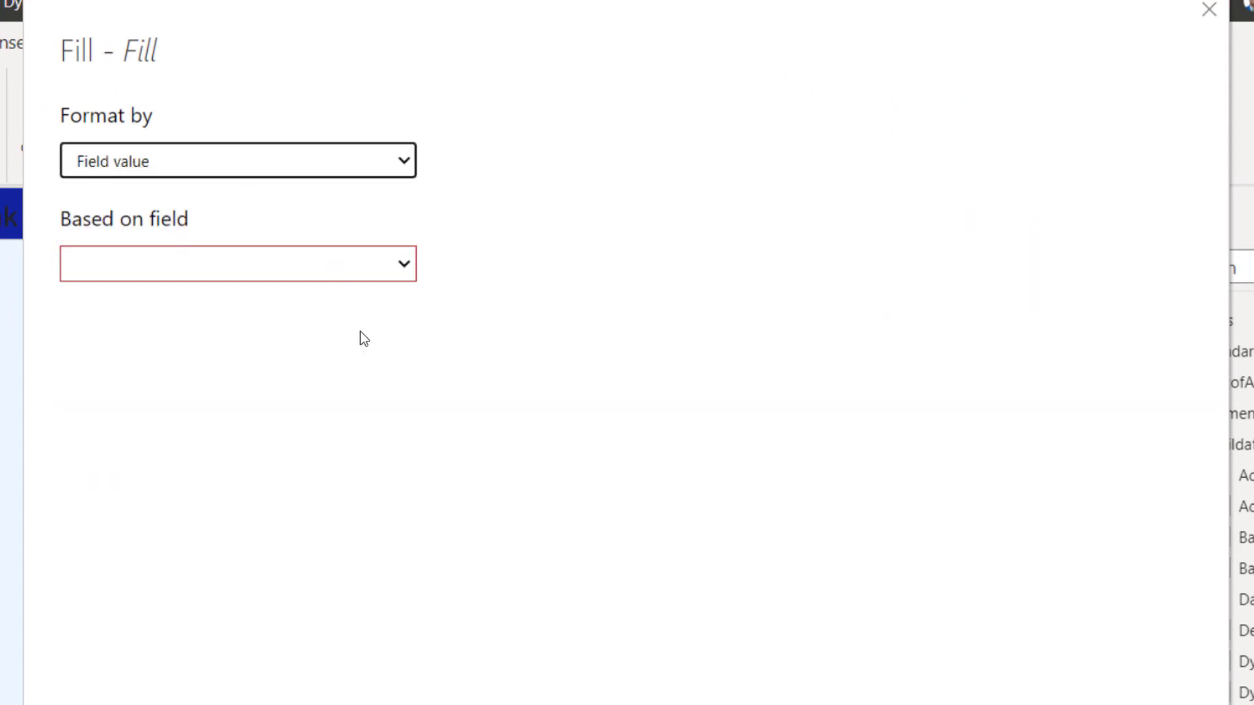
left_click(367, 267)
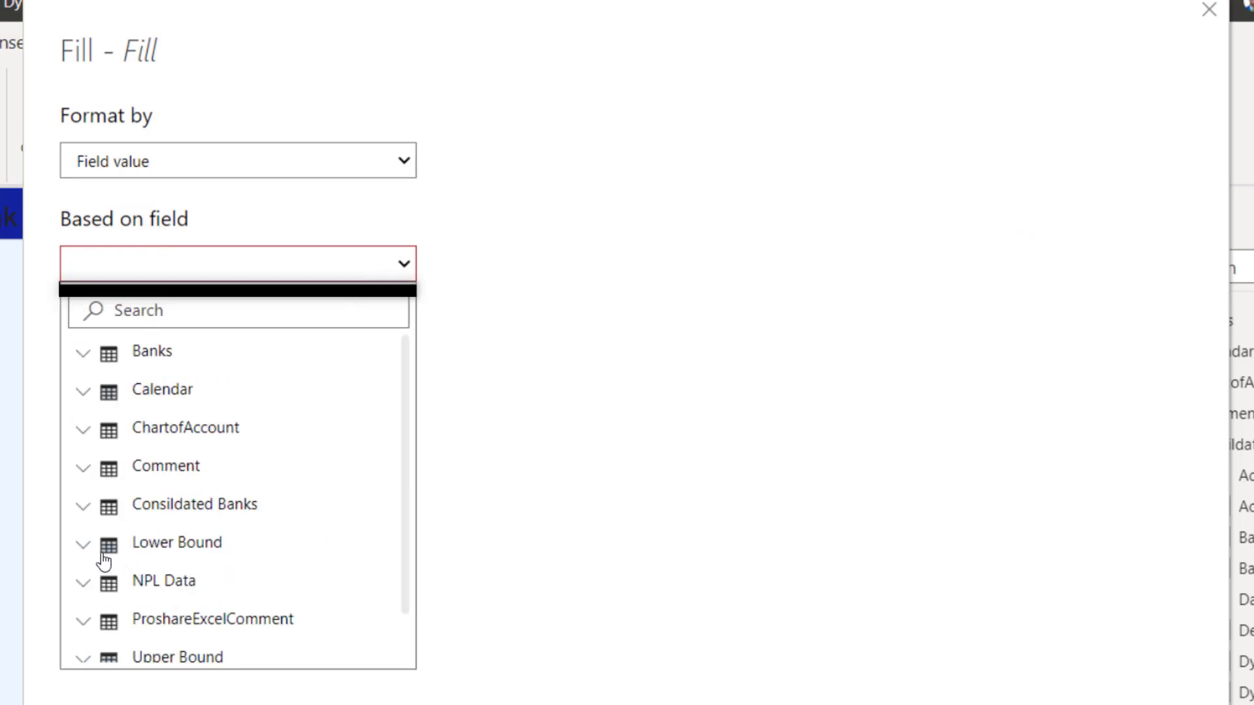
left_click(194, 504)
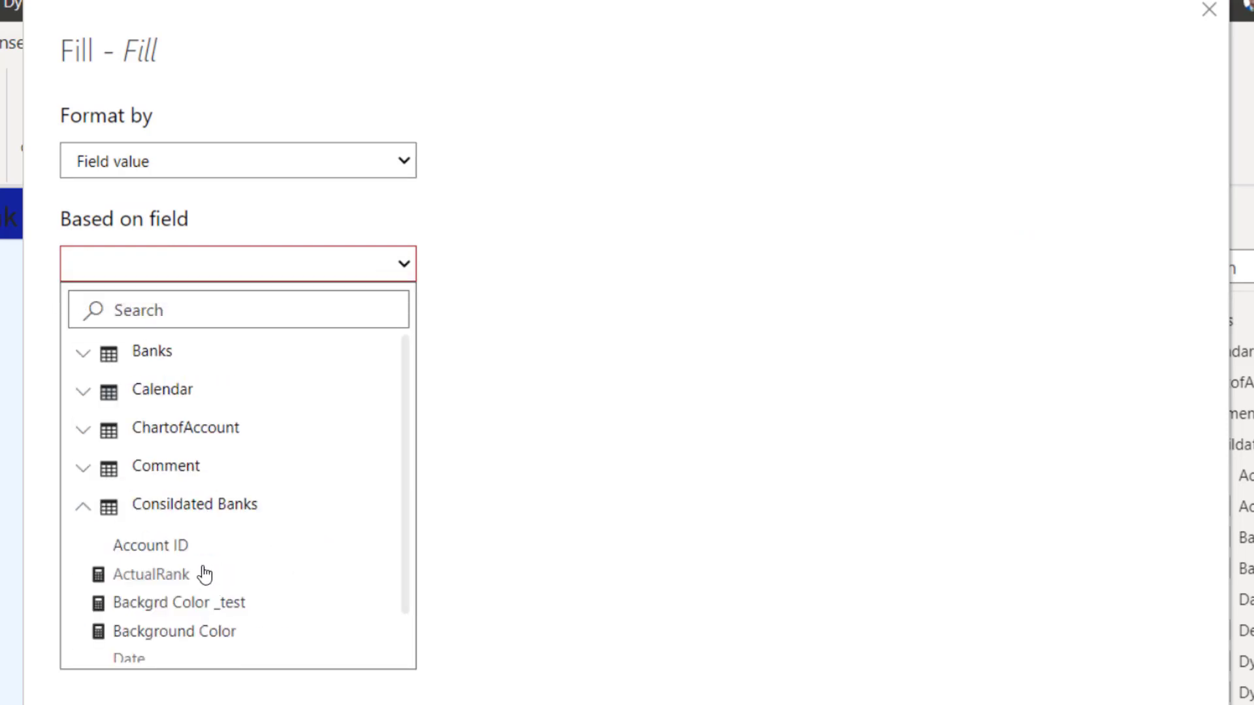
scroll(190, 622, "down", 3)
scroll(218, 464, "down", 3)
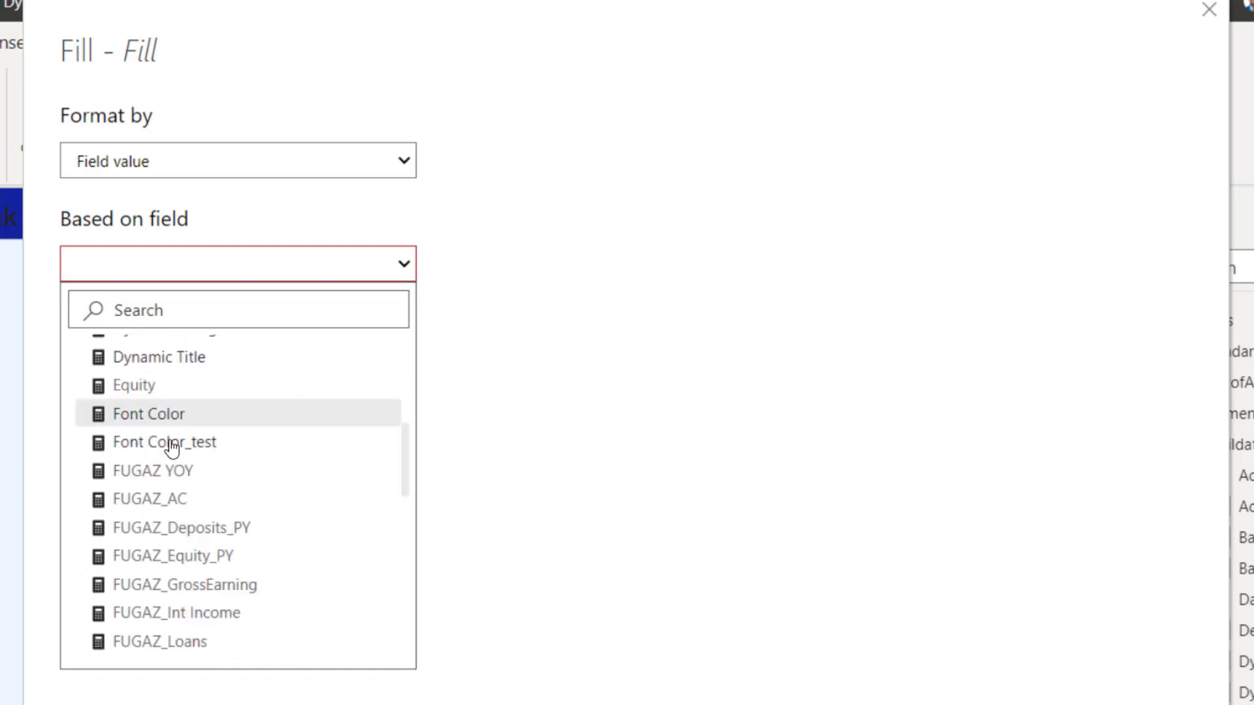
scroll(170, 443, "up", 3)
left_click(218, 465)
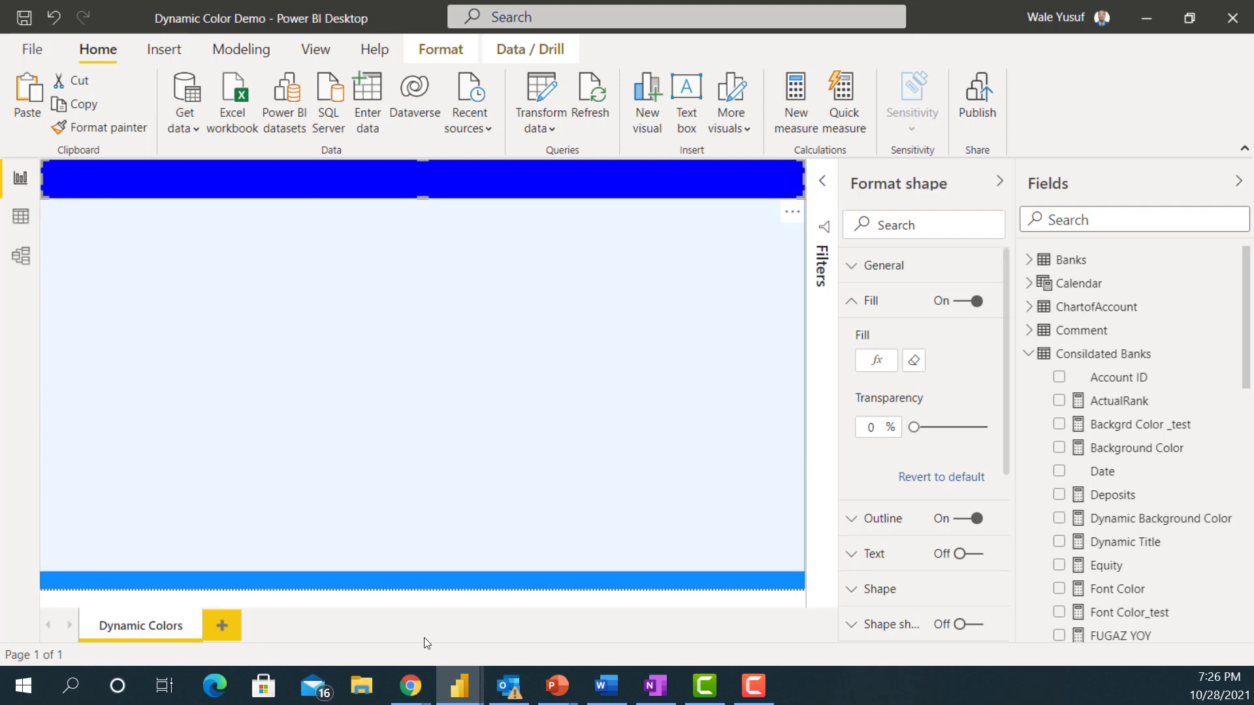
- Format the footer bar's fill by field value, based on the Dynamic Background Color measure
left_click(453, 581)
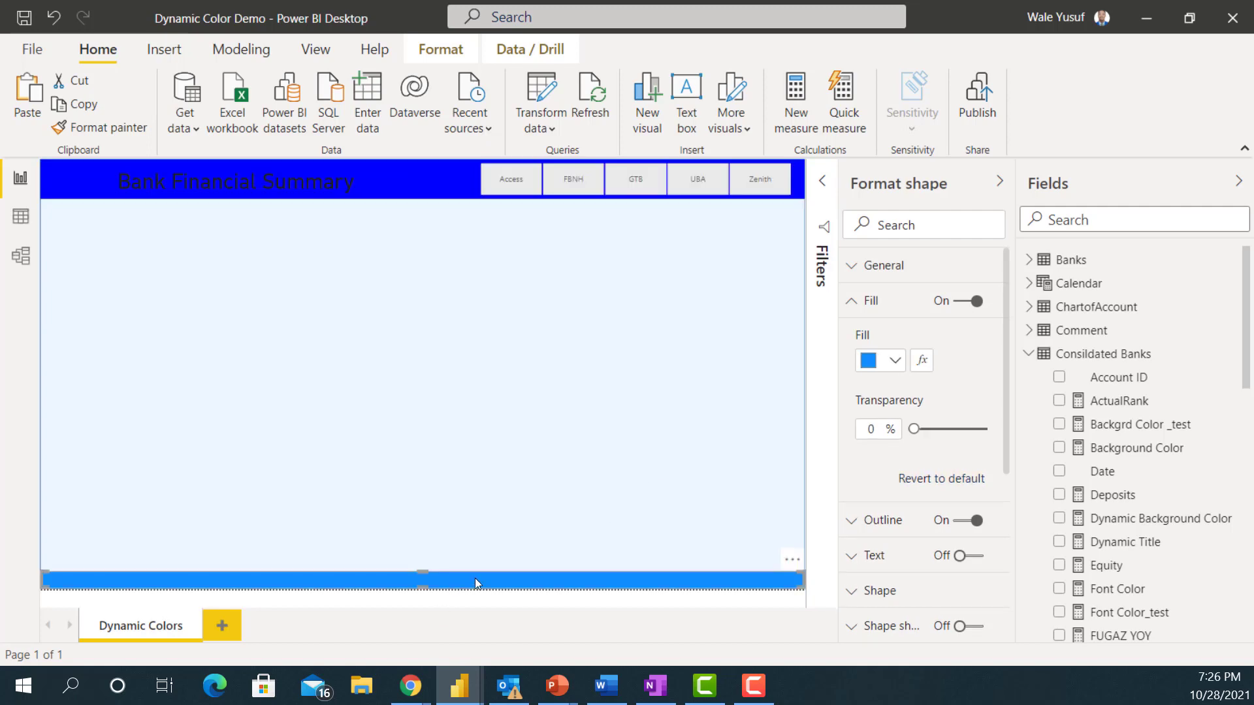
left_click(921, 359)
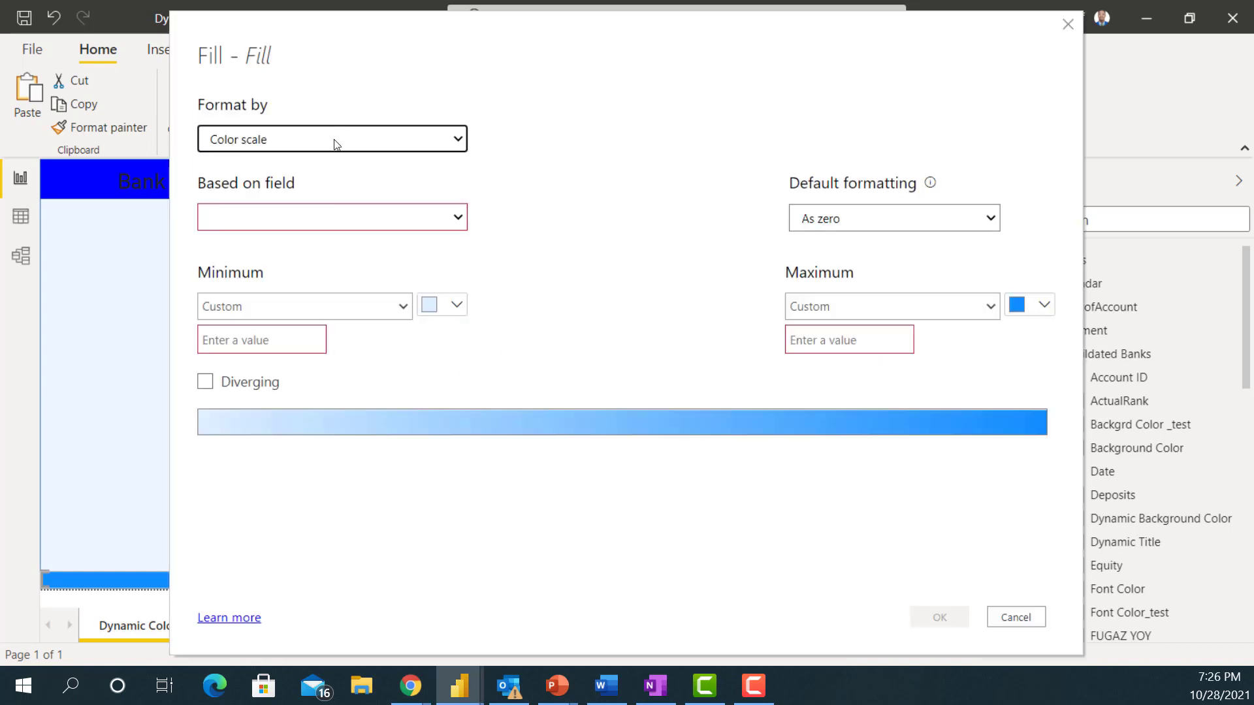
left_click(334, 141)
left_click(296, 193)
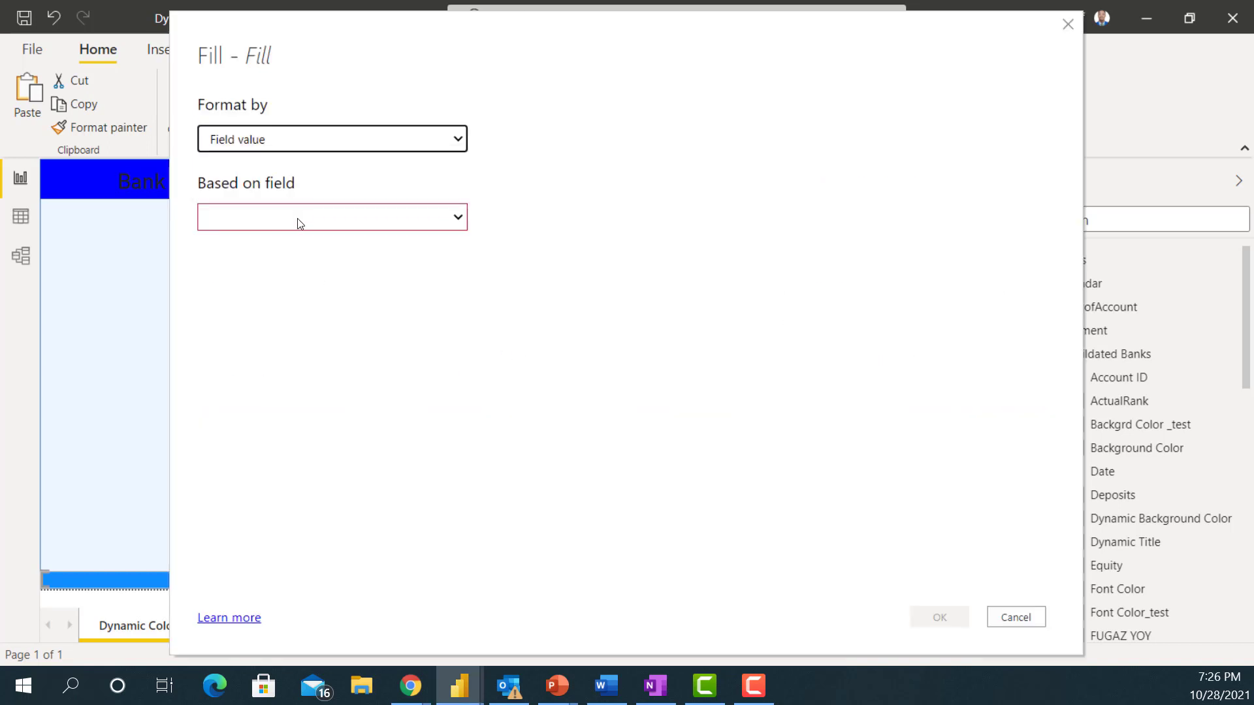
left_click(300, 219)
left_click(219, 405)
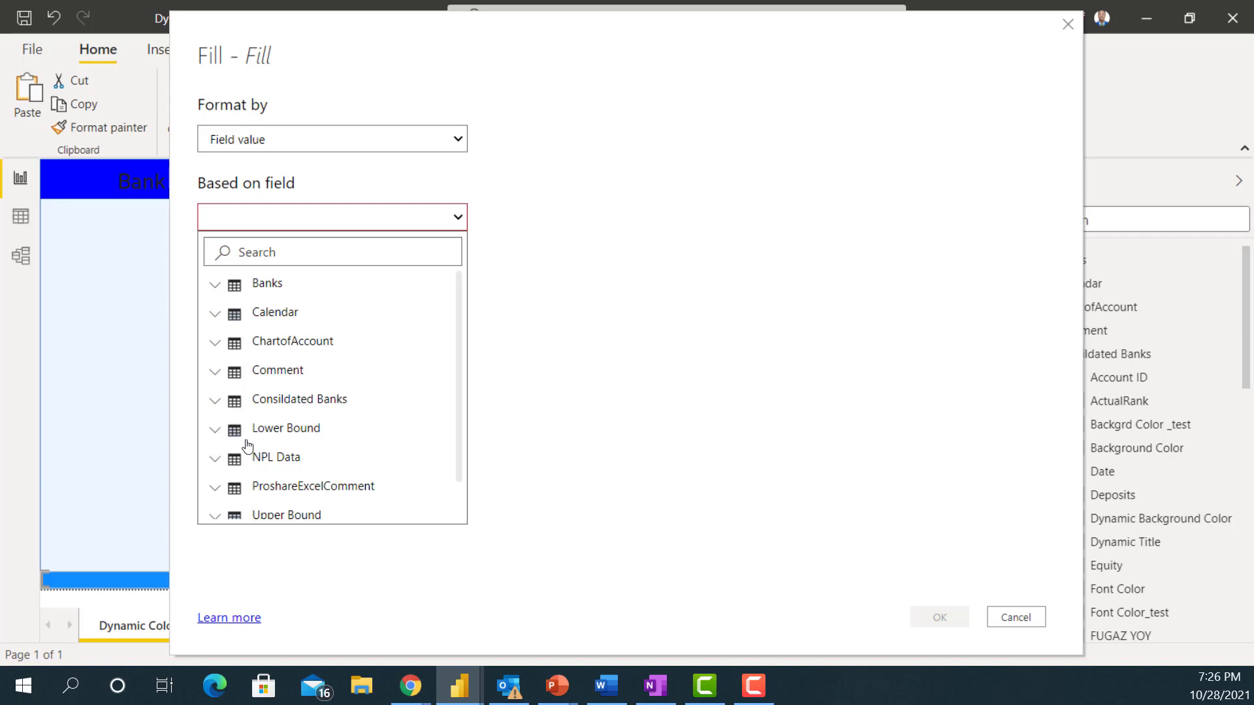
scroll(309, 468, "down", 1)
scroll(309, 467, "down", 2)
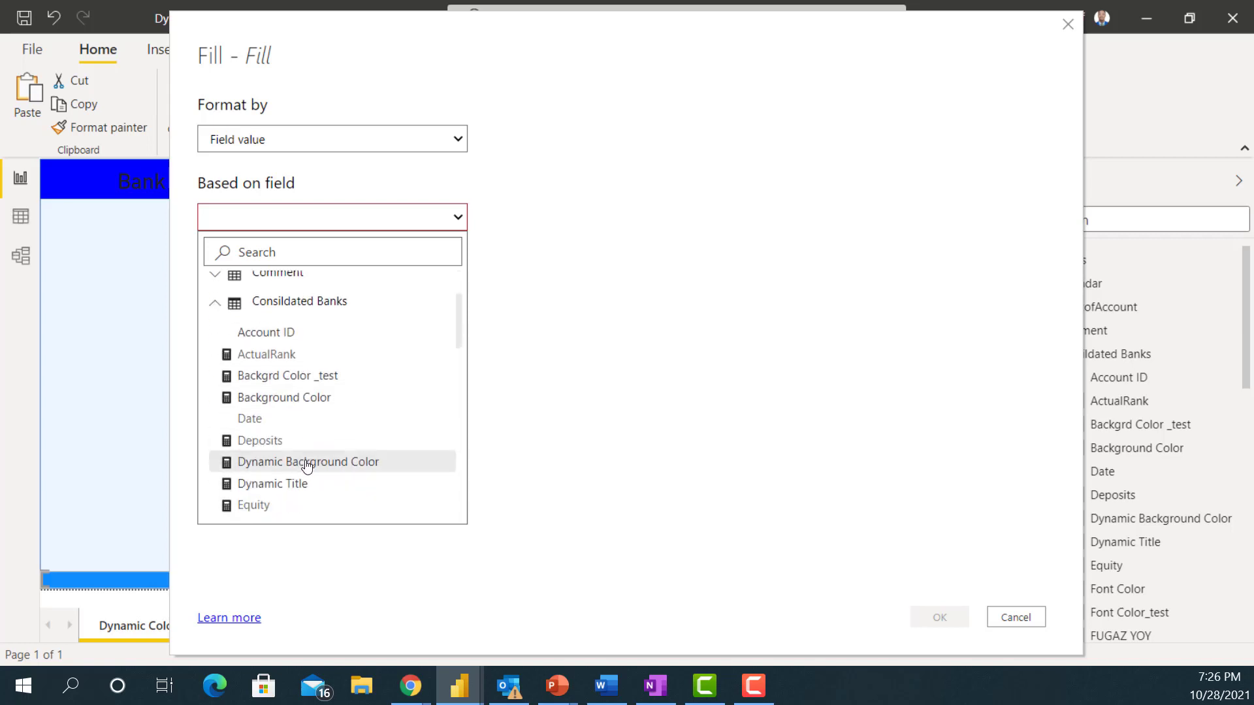
left_click(306, 462)
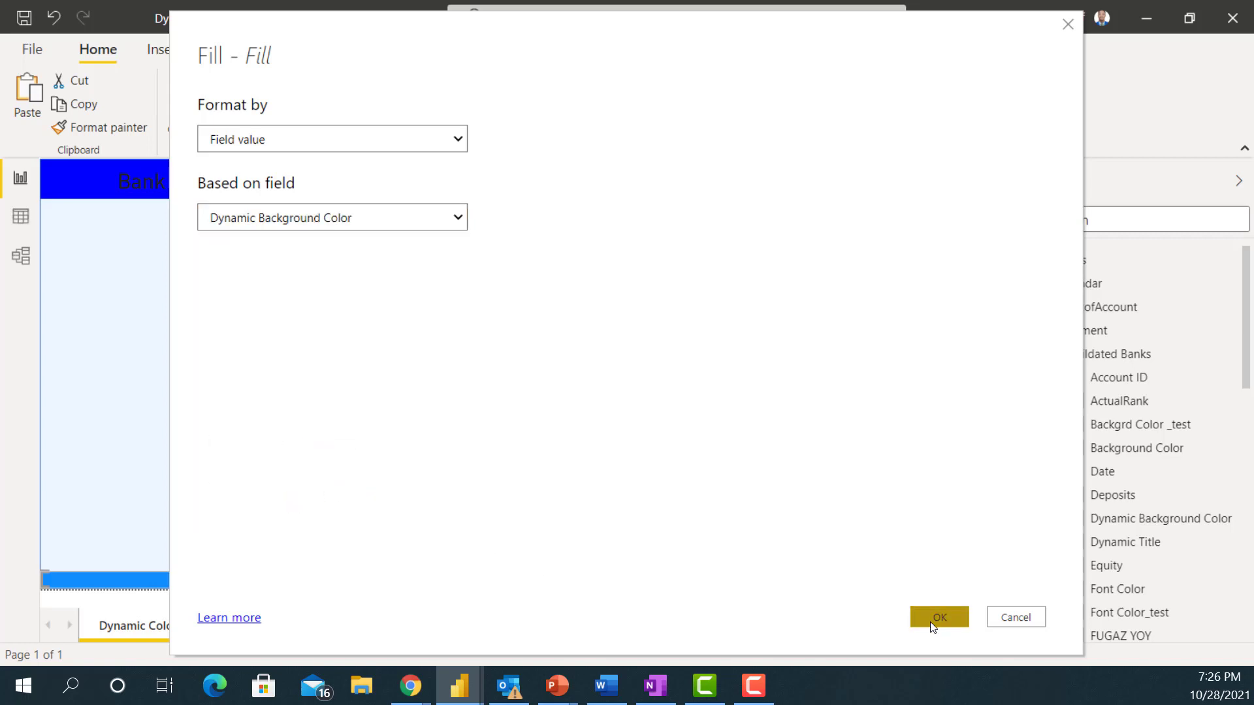
left_click(930, 622)
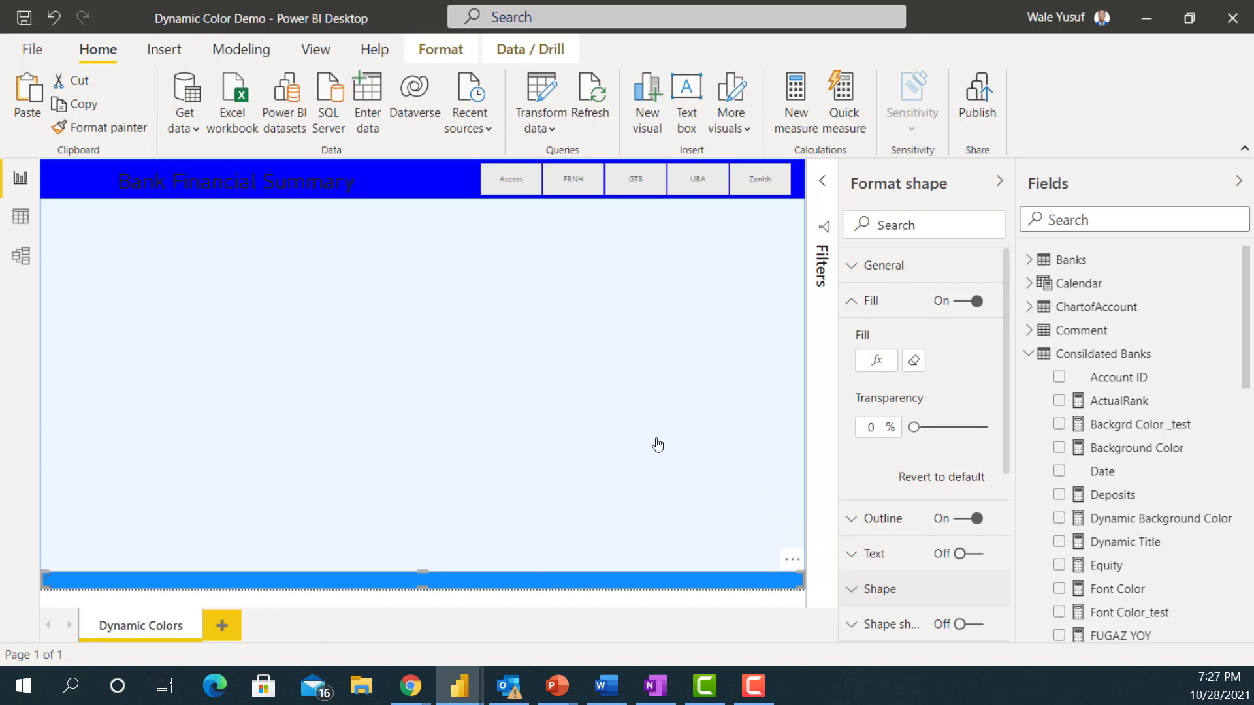
- Format the fill of the large semi-transparent page background shape by field value, based on the Dynamic Background Color measure
left_click(517, 386)
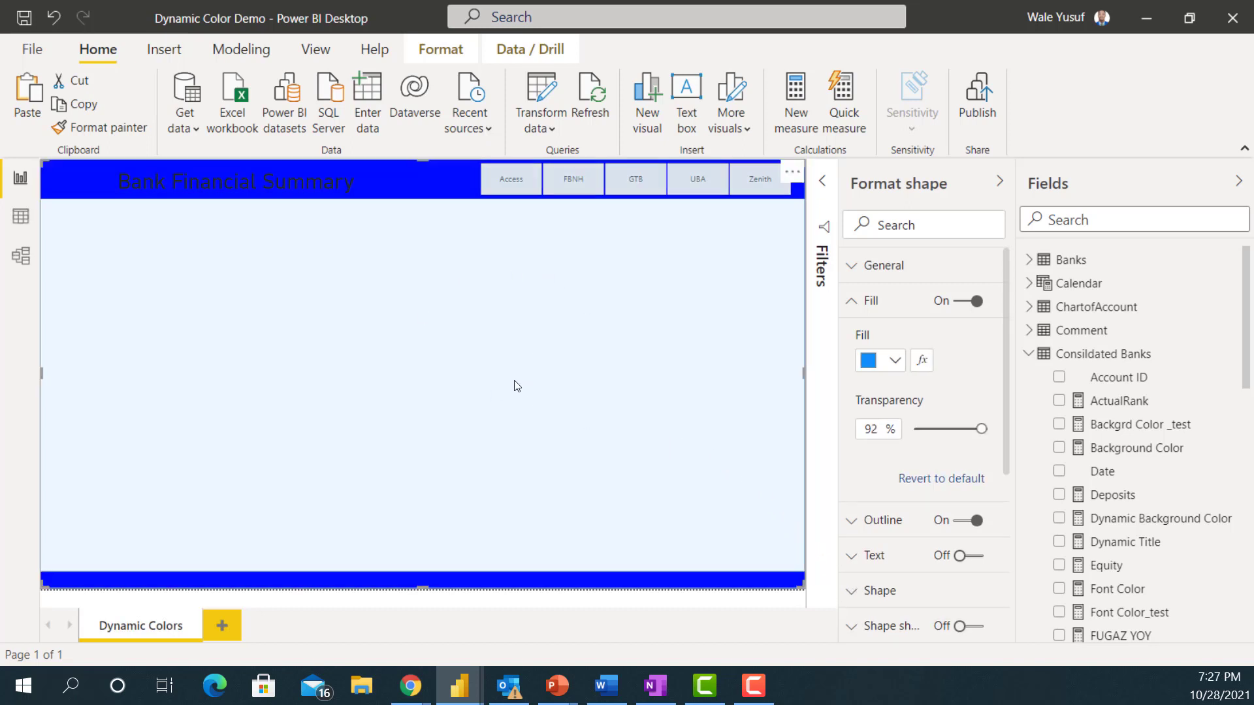
left_click(918, 365)
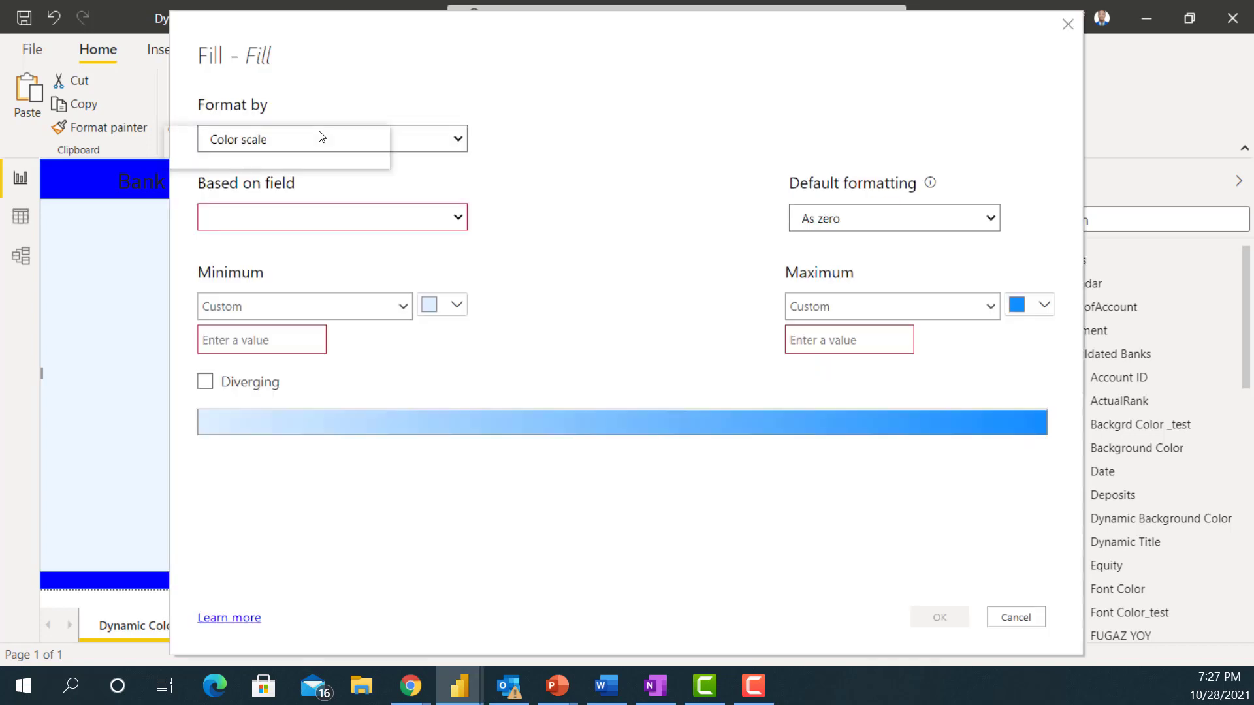
left_click(316, 137)
key("Escape")
left_click(317, 140)
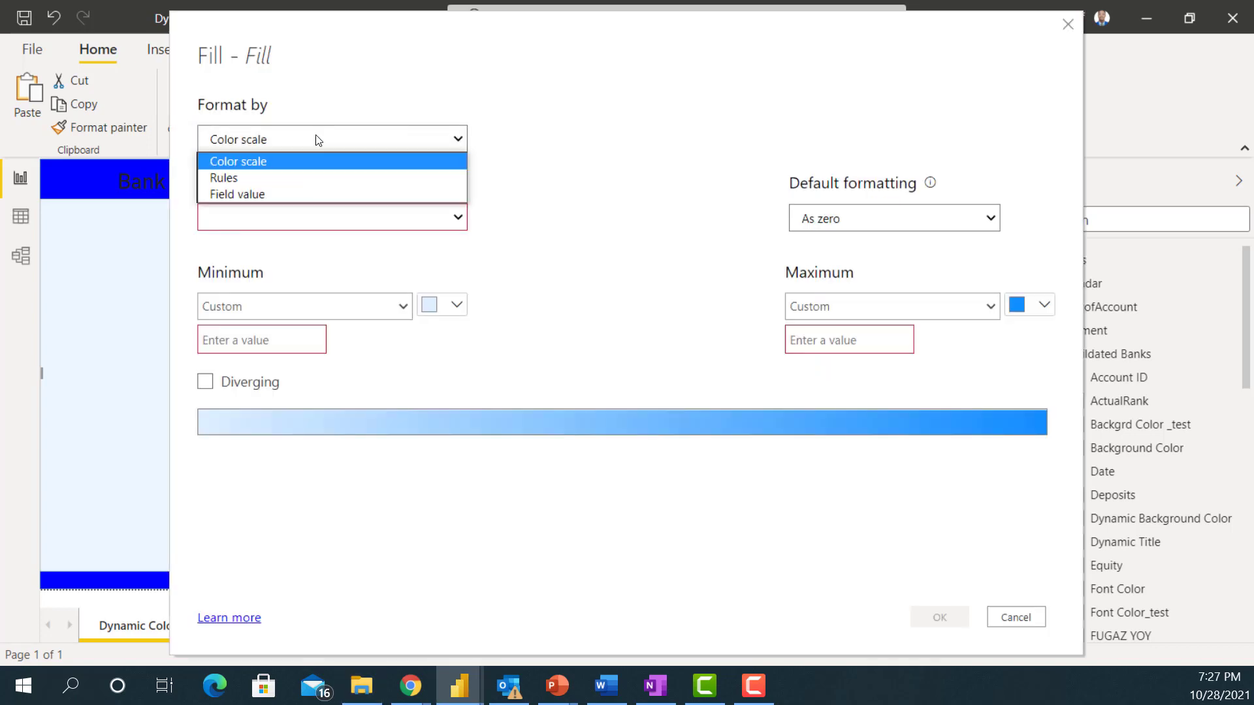
left_click(299, 190)
left_click(300, 218)
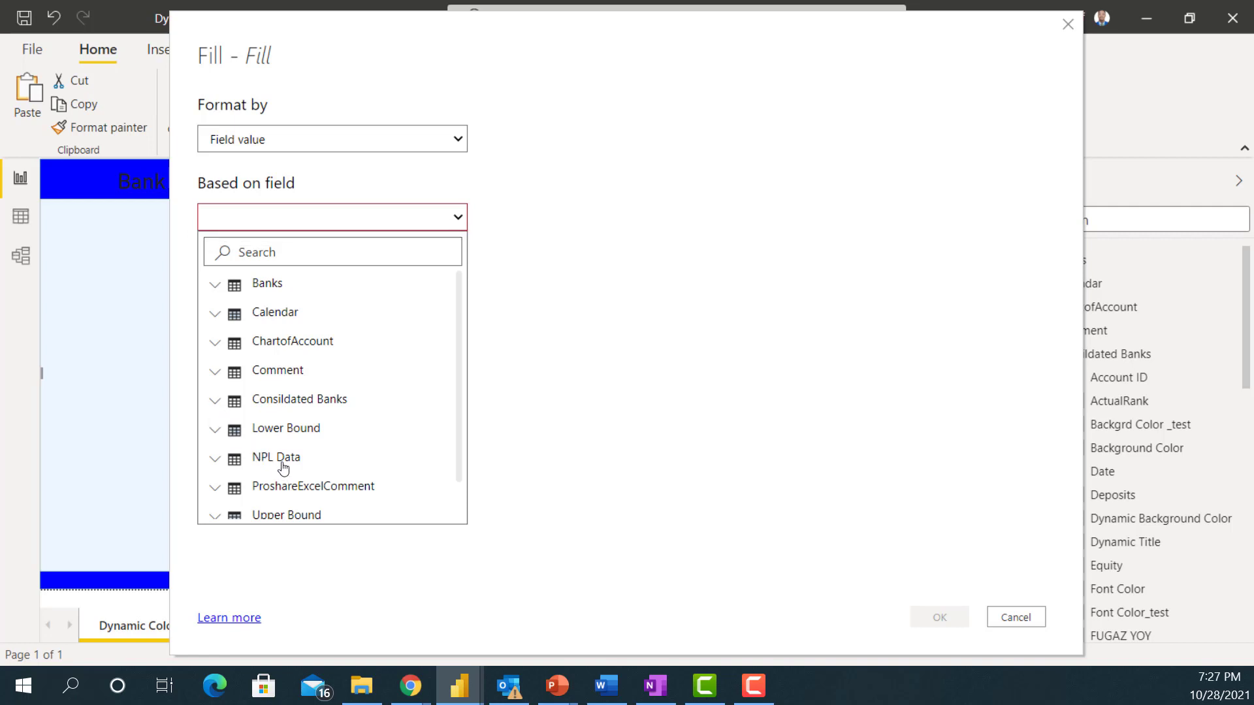
left_click(215, 400)
scroll(339, 511, "down", 3)
scroll(344, 508, "down", 1)
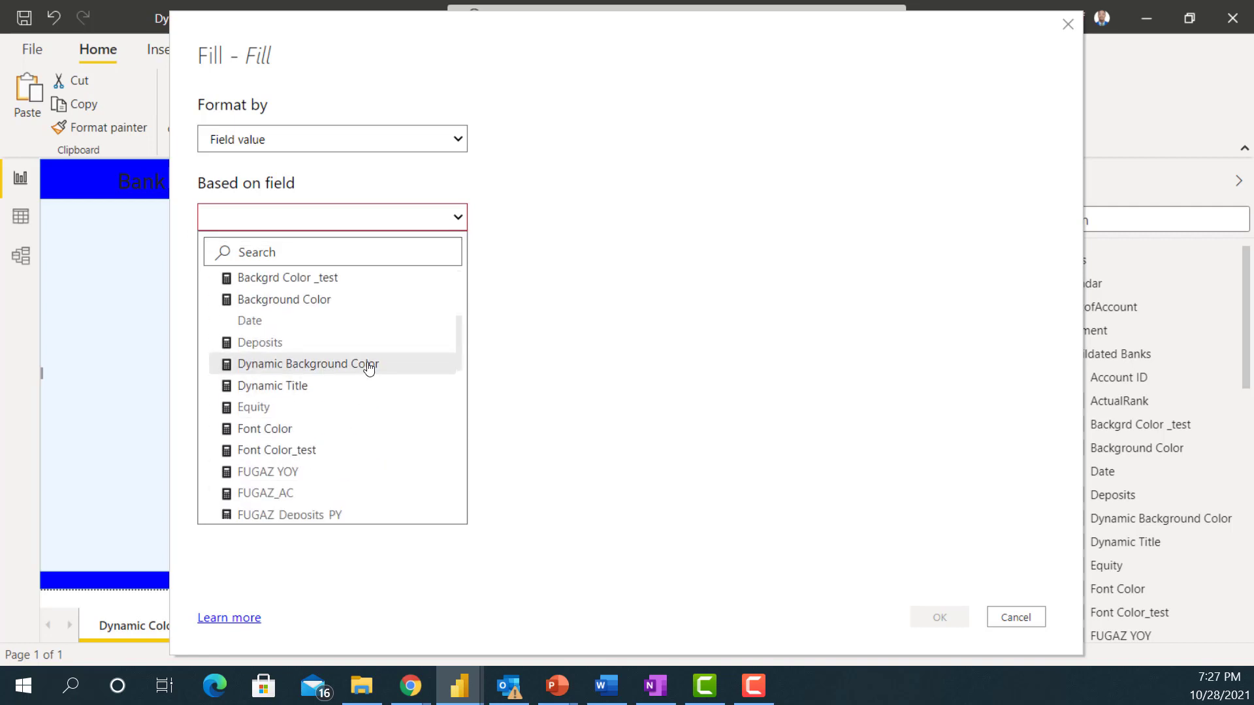
left_click(370, 366)
left_click(949, 614)
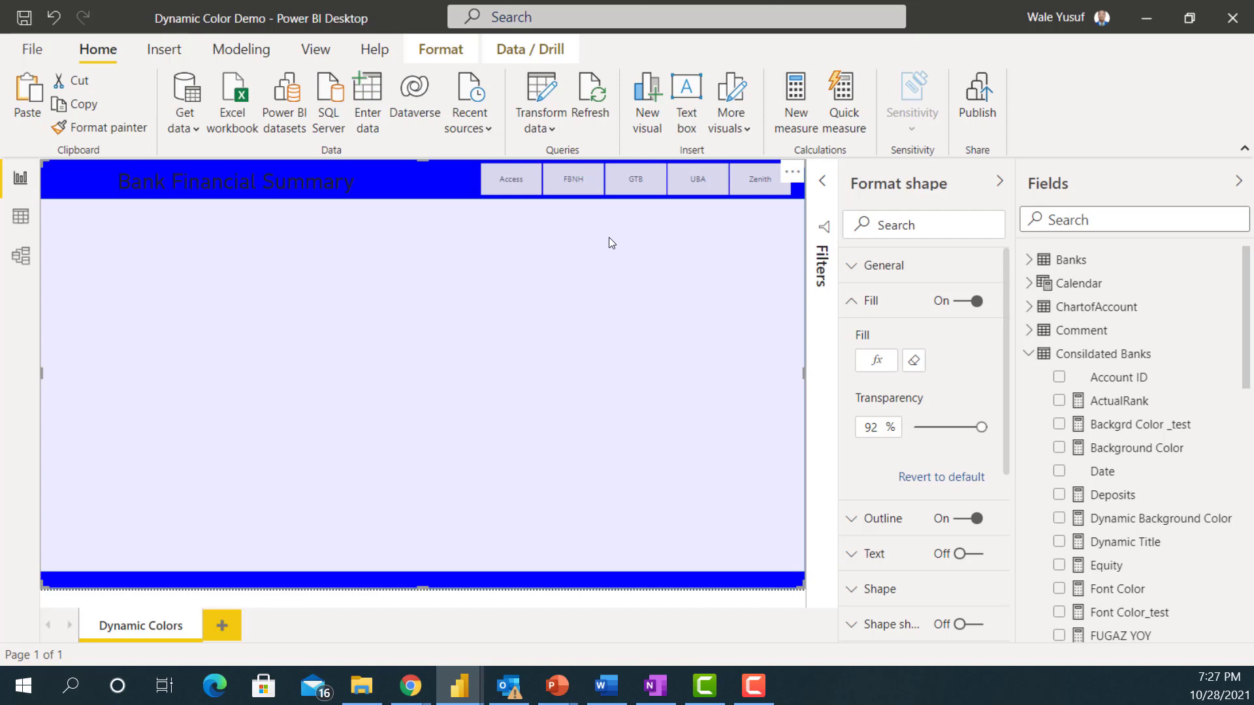
- Test the dynamic title and colors by selecting Access, FBNH, GTB, UBA, Zenith and again Access in the bank slicer
left_click(13, 344)
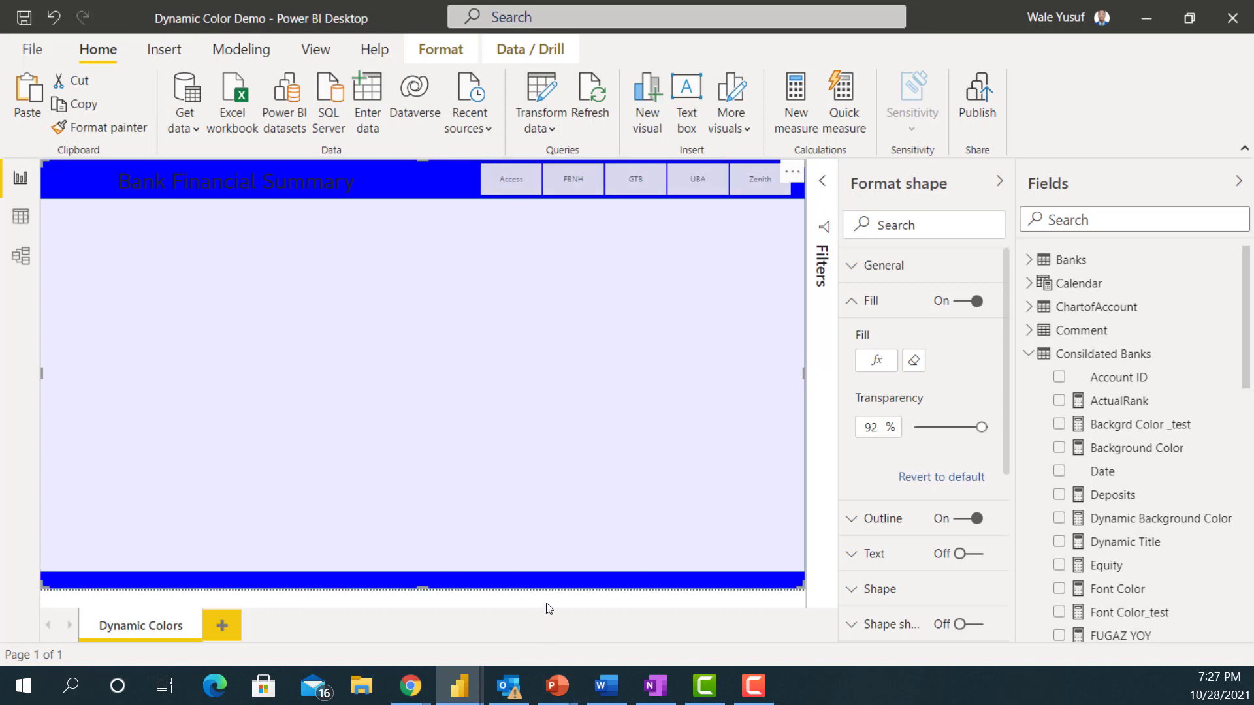
left_click(546, 183)
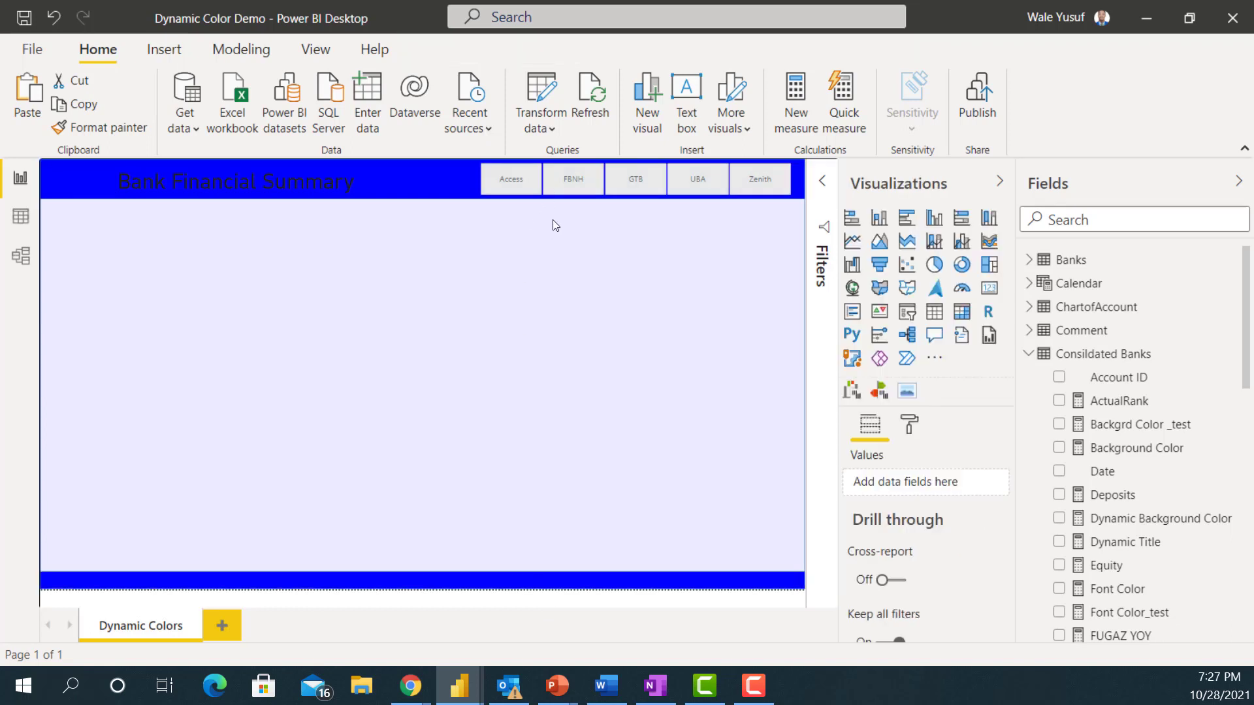
left_click(515, 174)
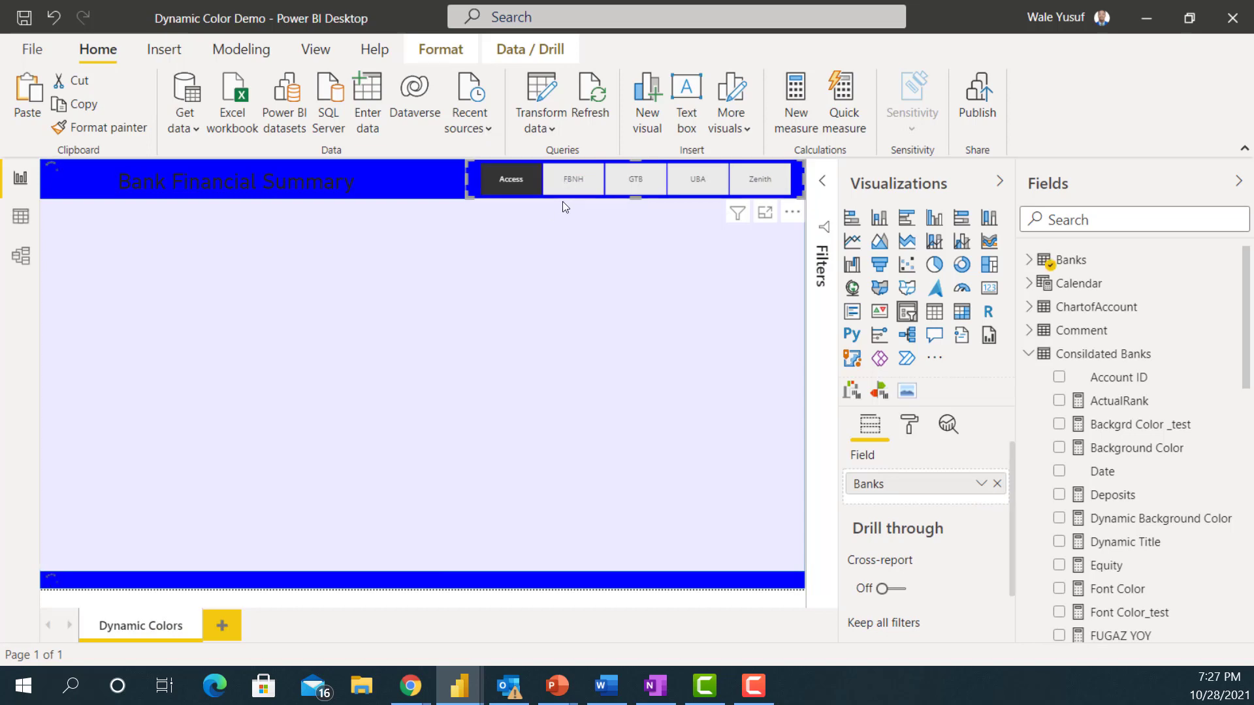
left_click(584, 175)
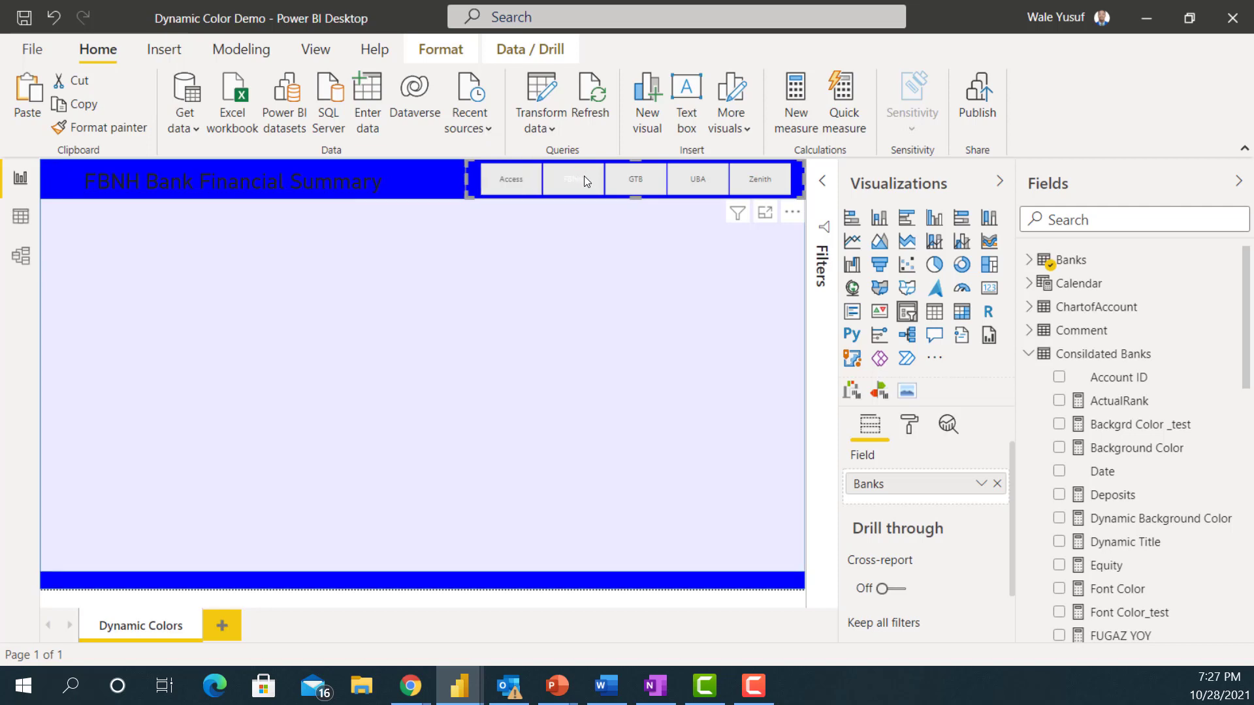
left_click(624, 182)
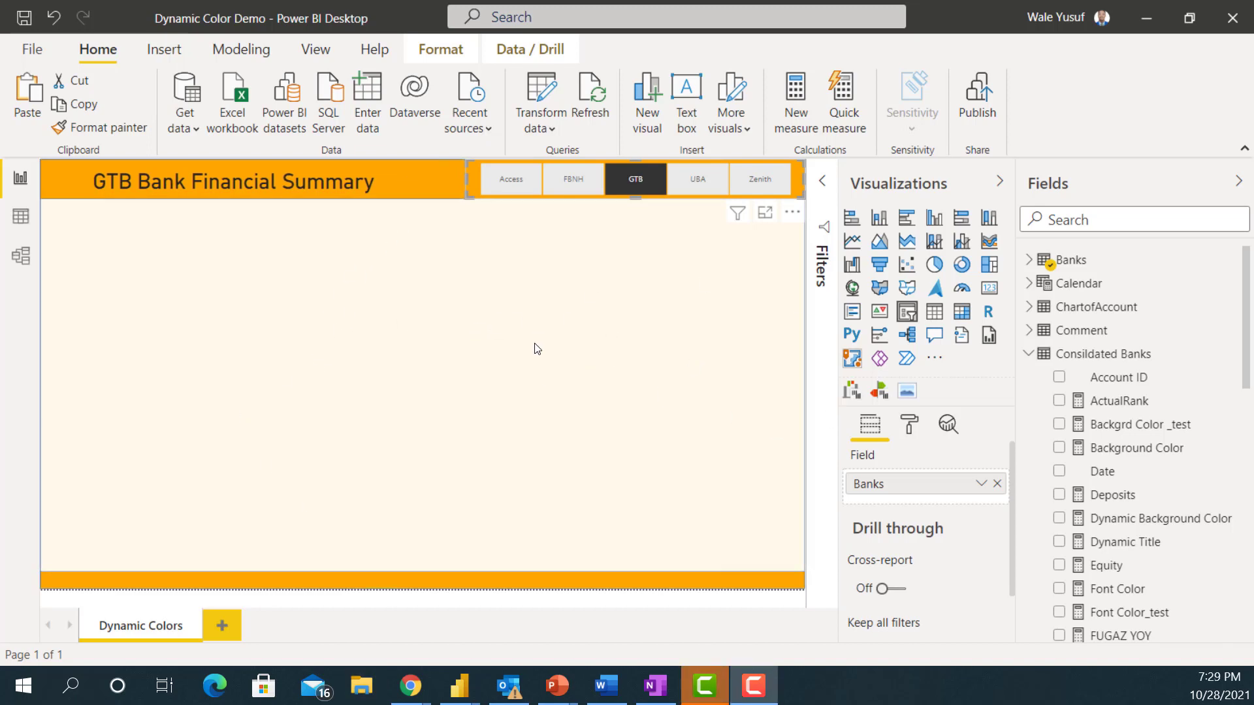
left_click(696, 178)
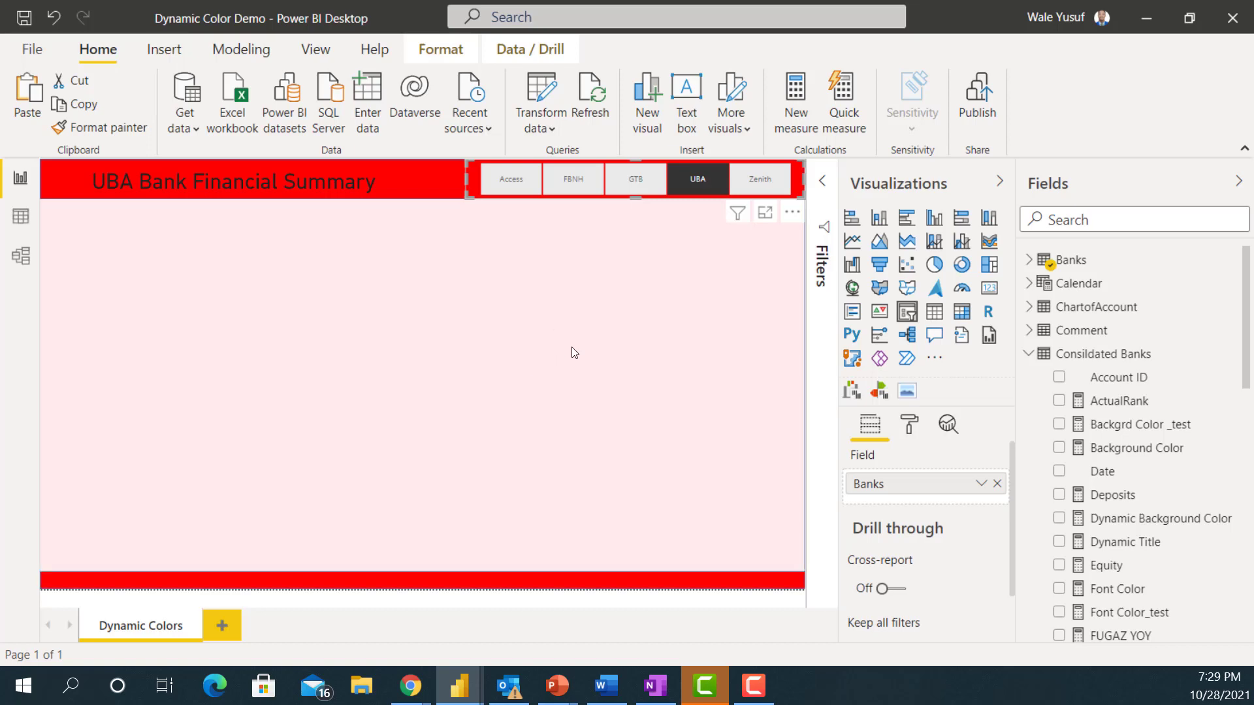
left_click(760, 187)
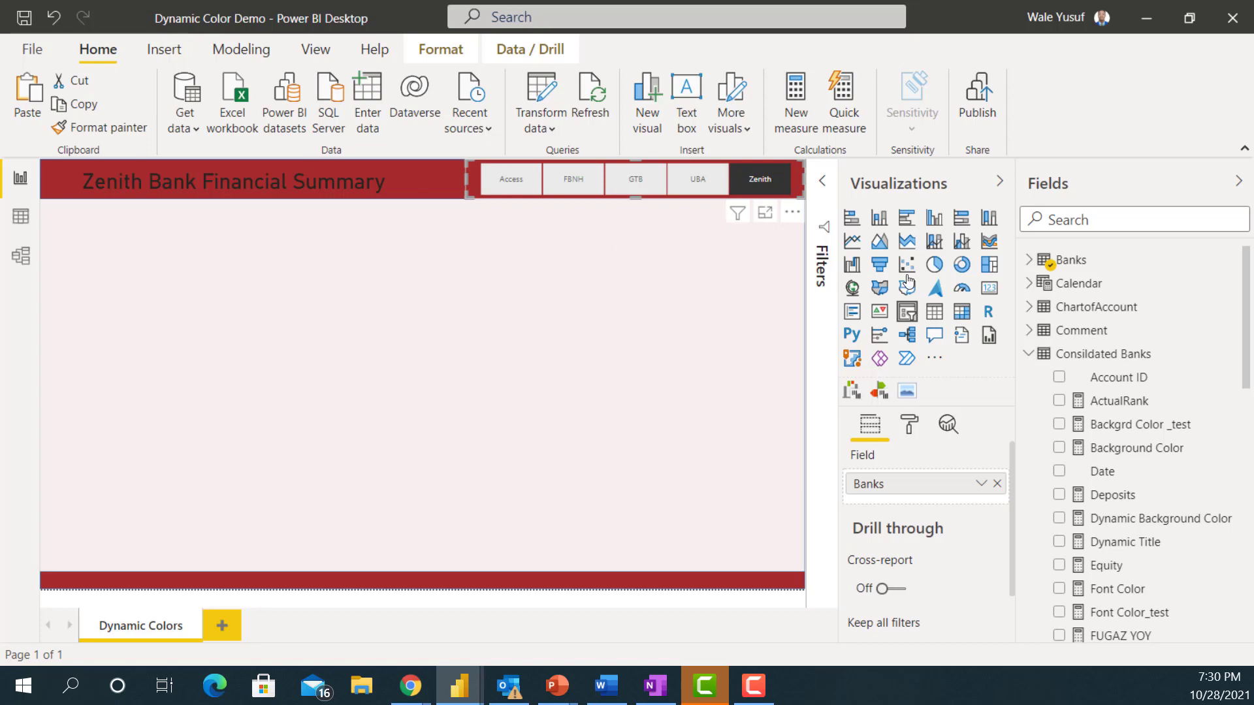
left_click(499, 174)
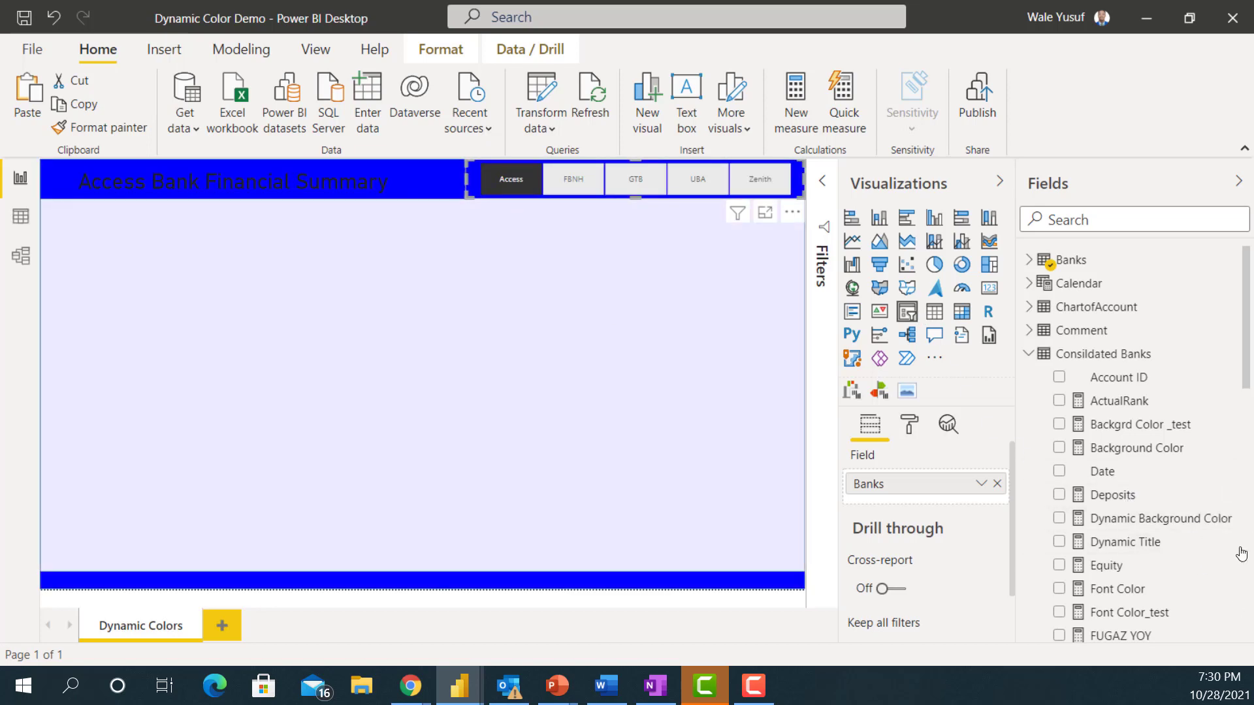
- Open the formula of the Dynamic Background Color measure and switch to Word
left_click(1149, 527)
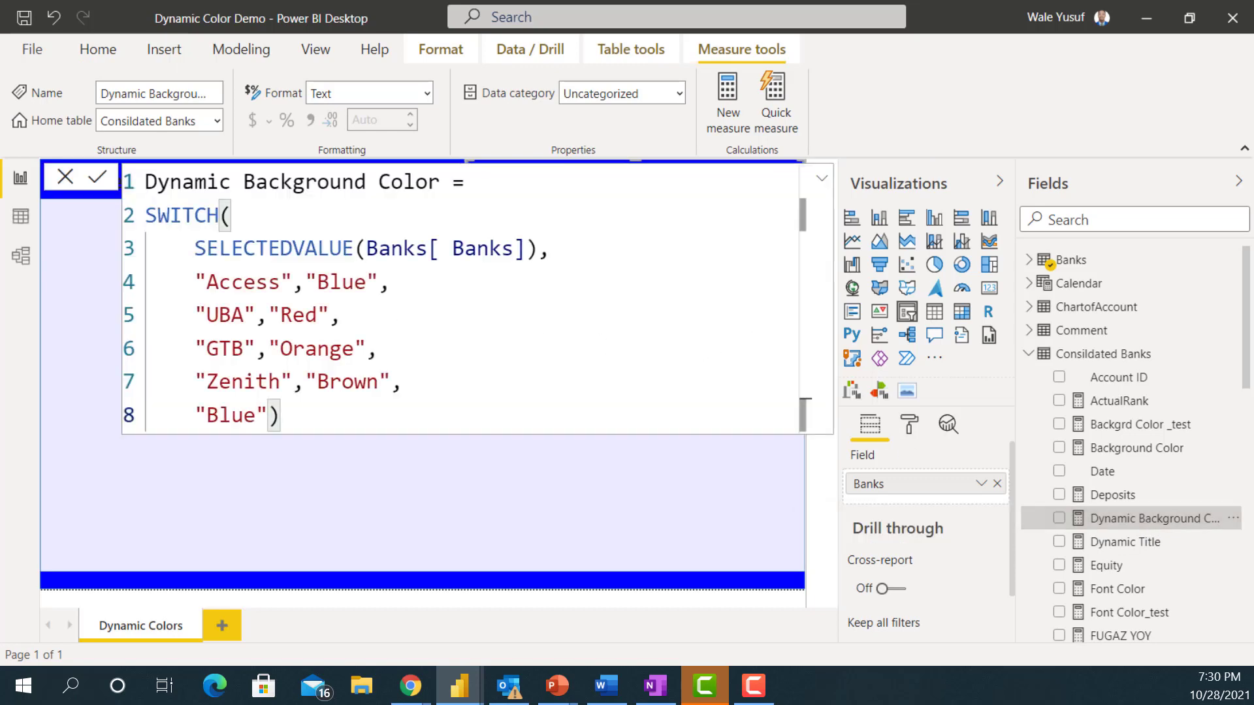
key("alt+Tab")
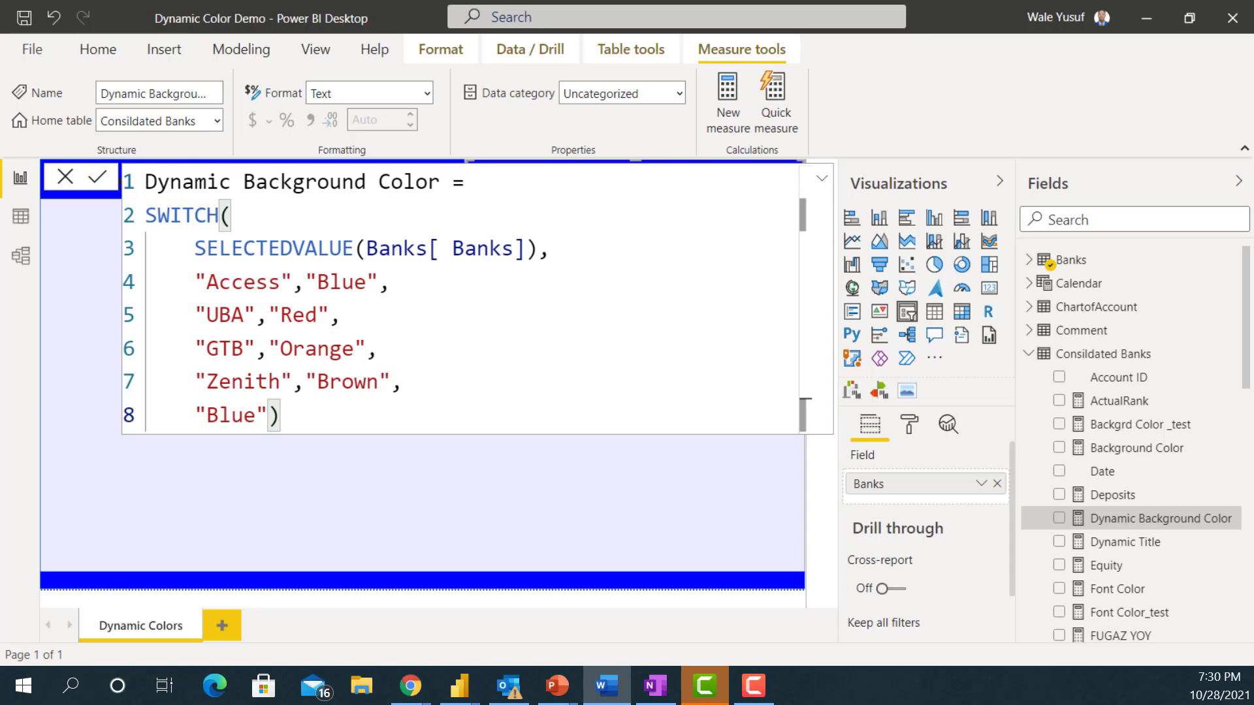
- Back in Power BI, set the Access color to "#061662" and the GTB color to "#F85C0E" in the Dynamic Background Color measure
left_click(368, 283)
left_click_drag(368, 283, 319, 285)
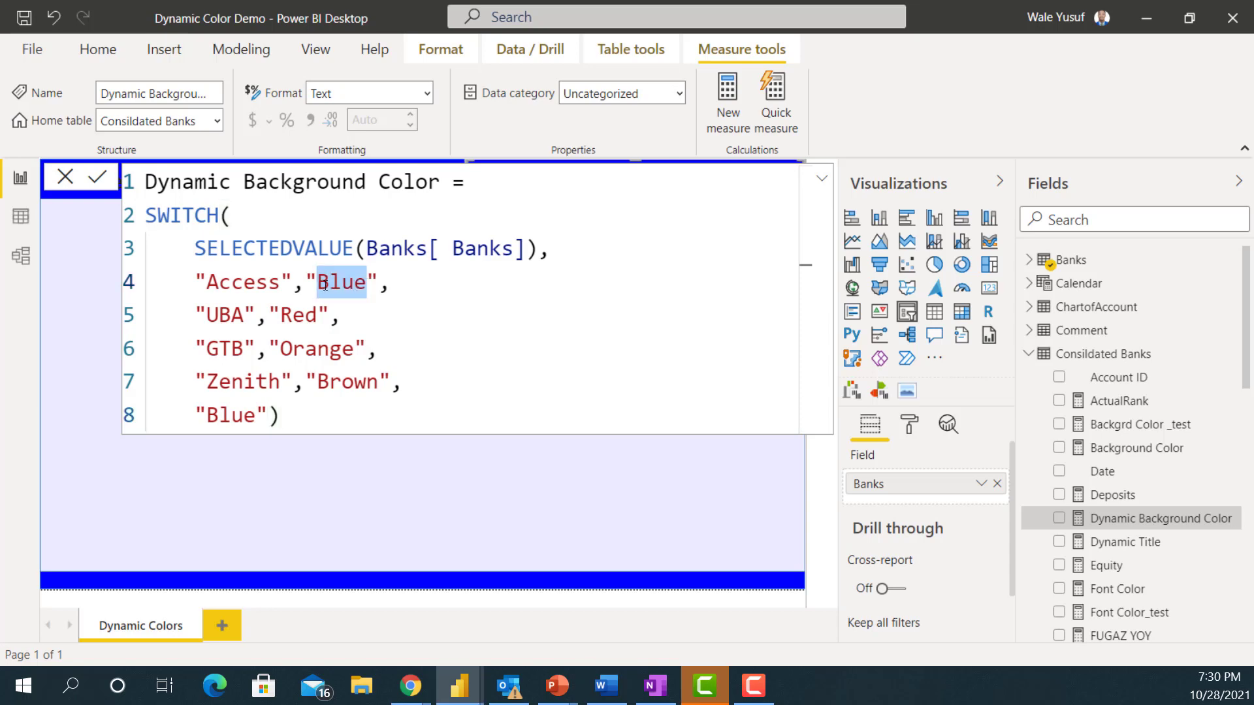
type("#061662")
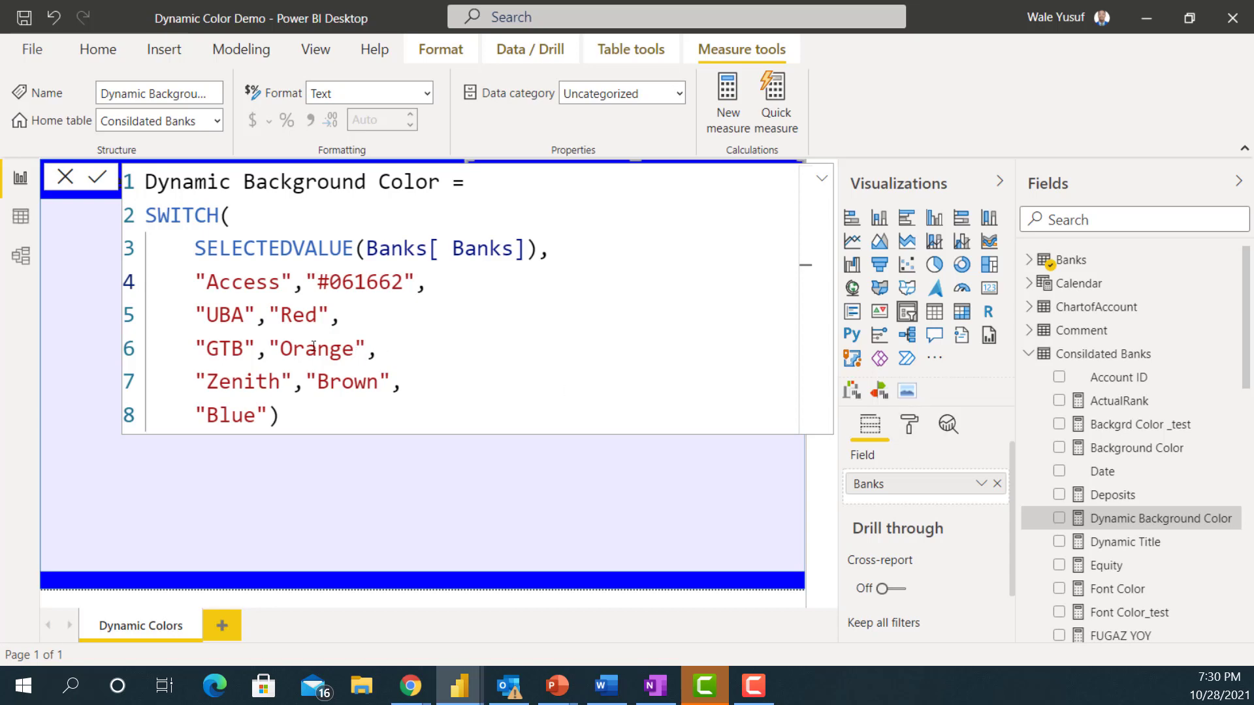
left_click_drag(354, 353, 286, 346)
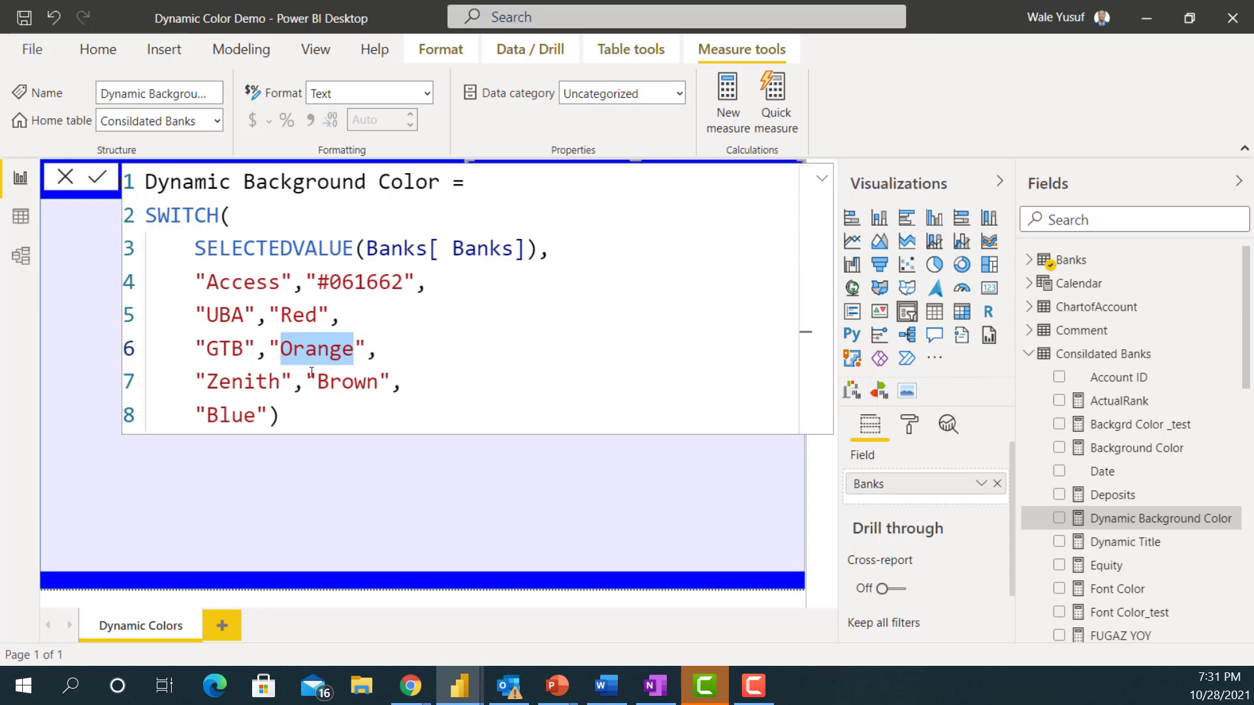
type("#F85C0E")
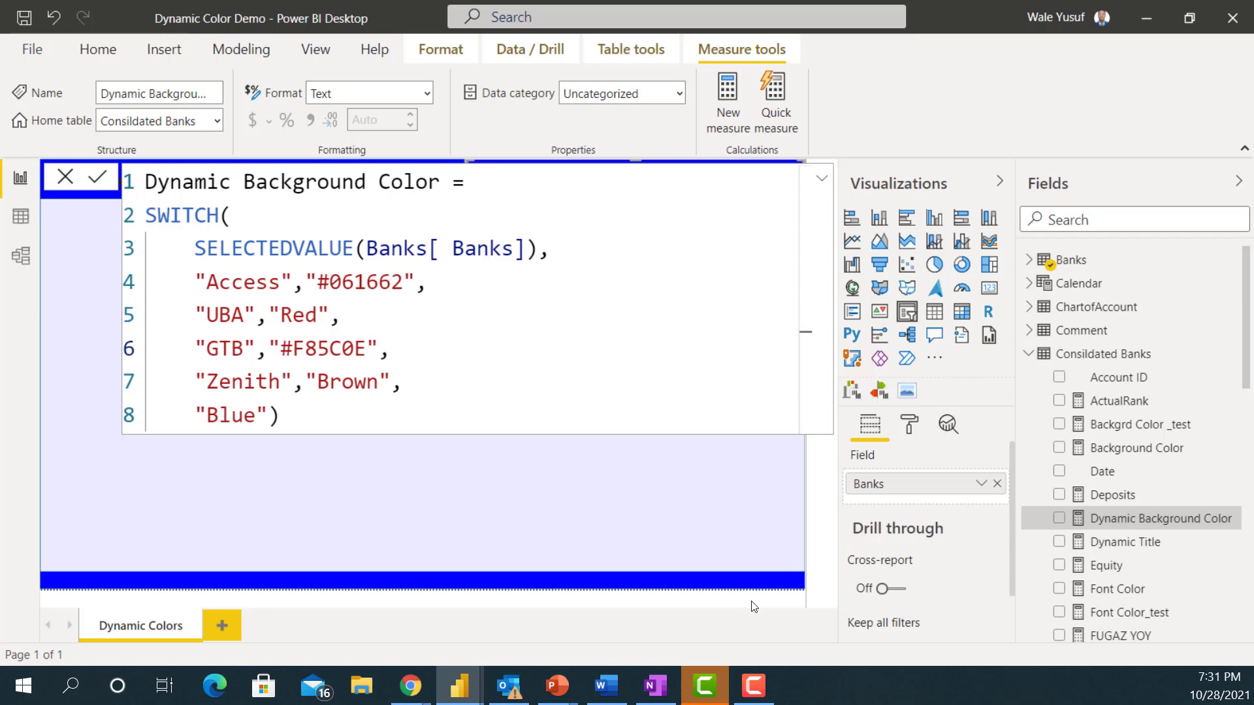
left_click(478, 376)
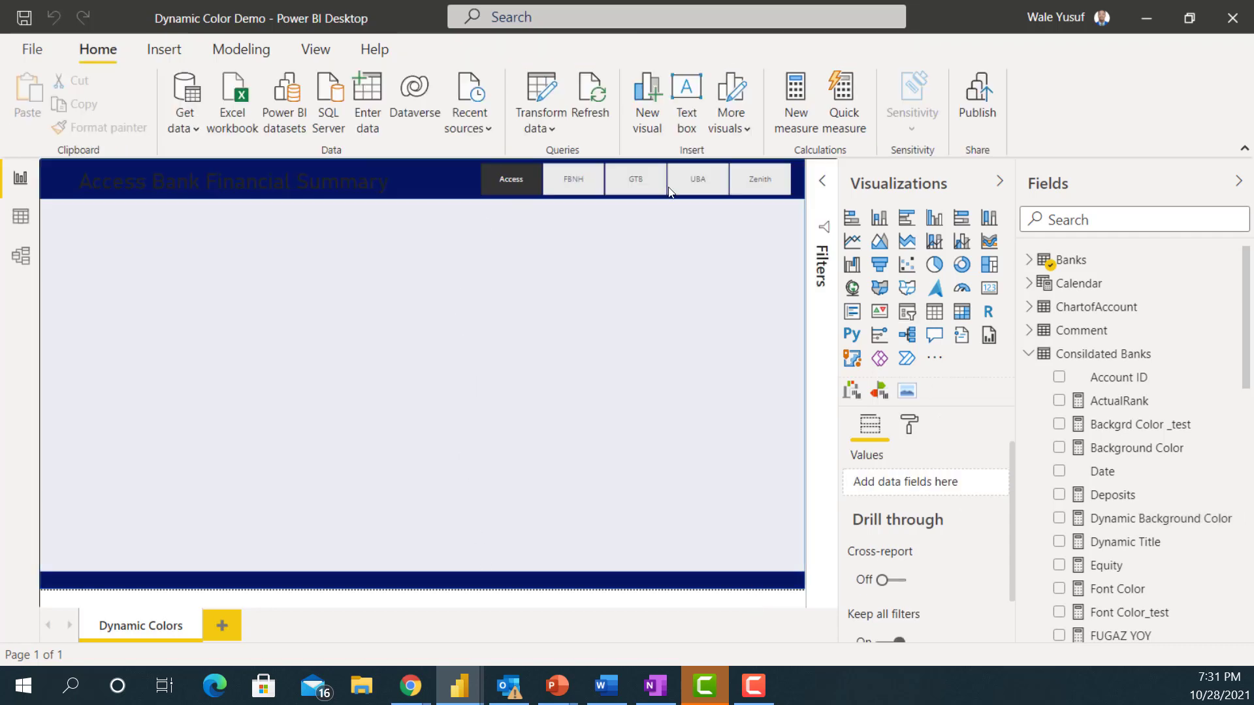
- Test the updated report colors by selecting FBNH, GTB, UBA and Zenith one after another in the bank slicer
left_click(579, 180)
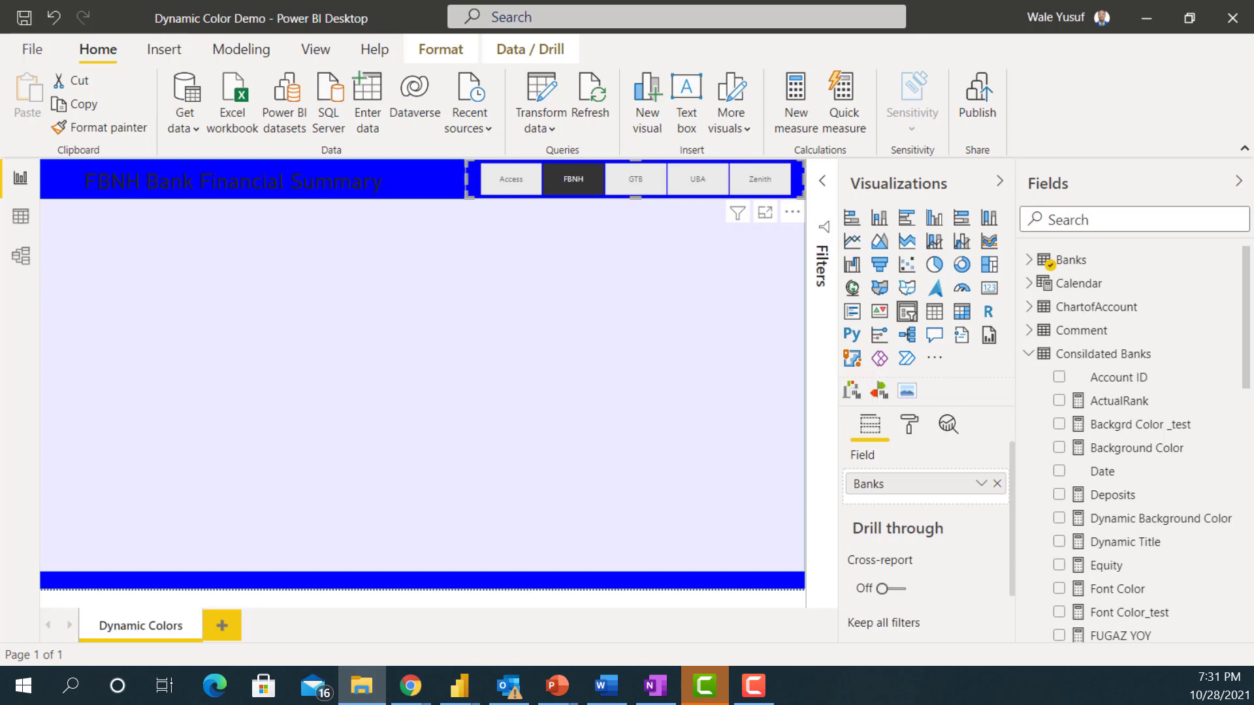
left_click(645, 179)
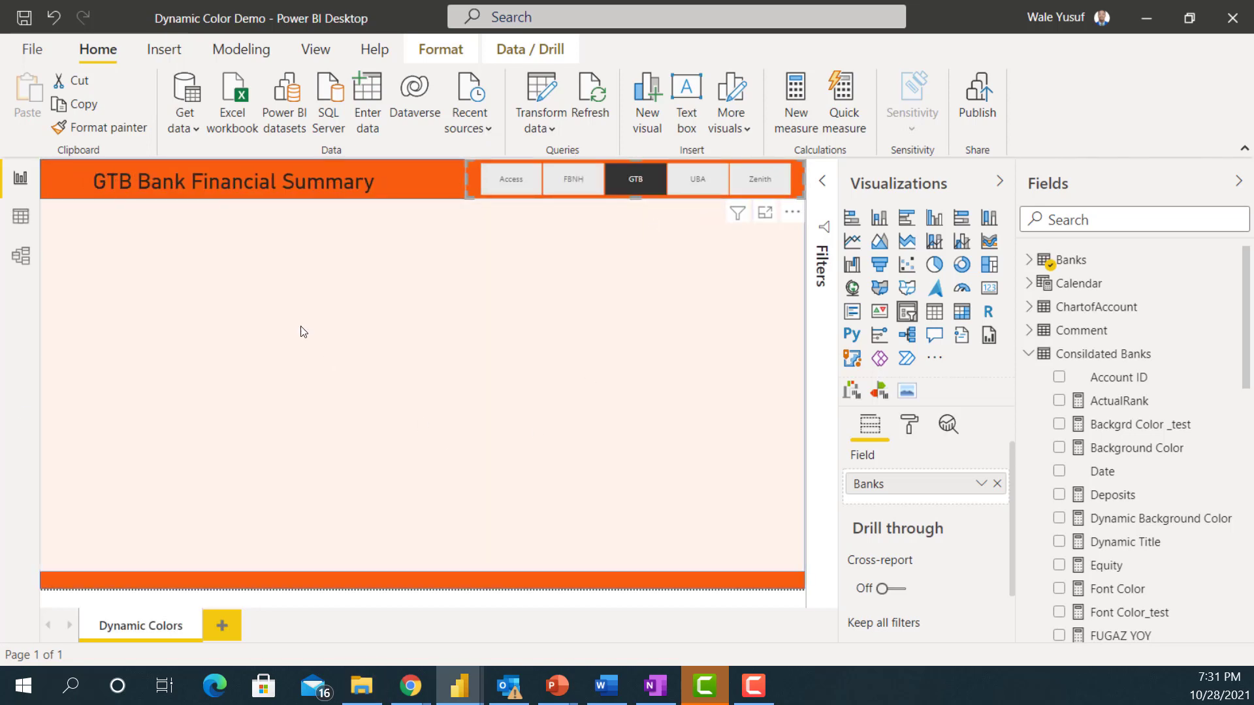
left_click(698, 182)
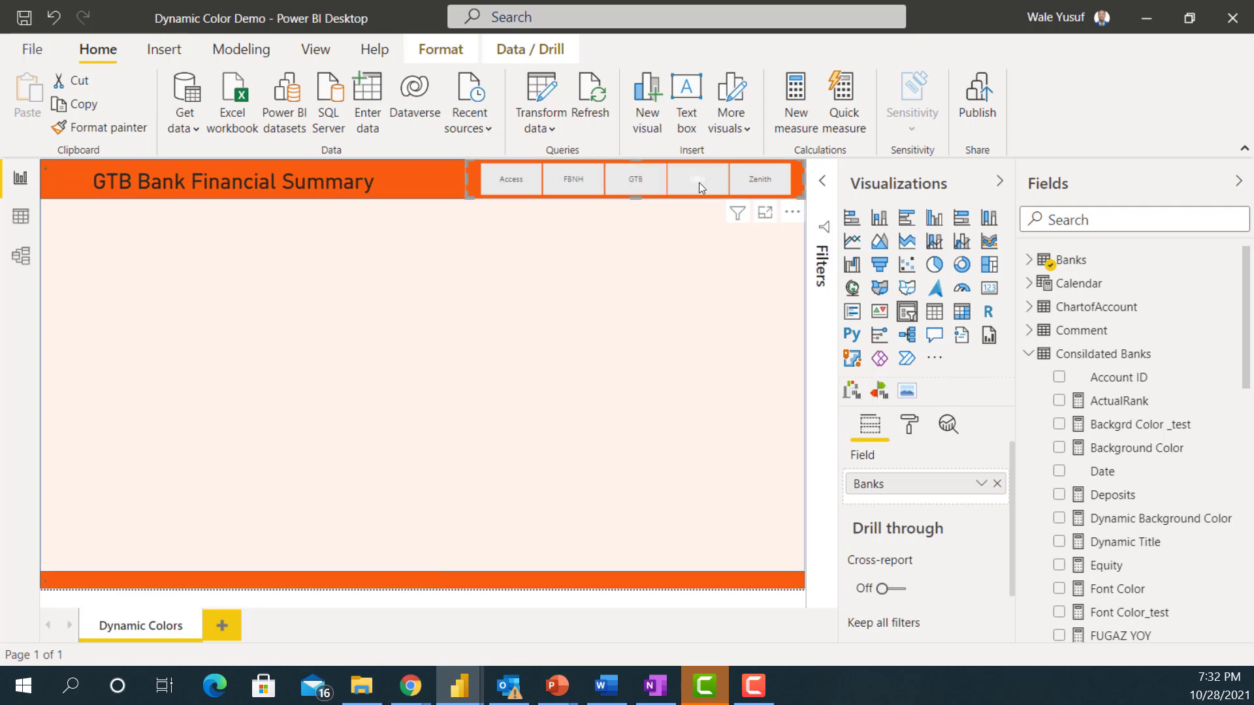
left_click(774, 176)
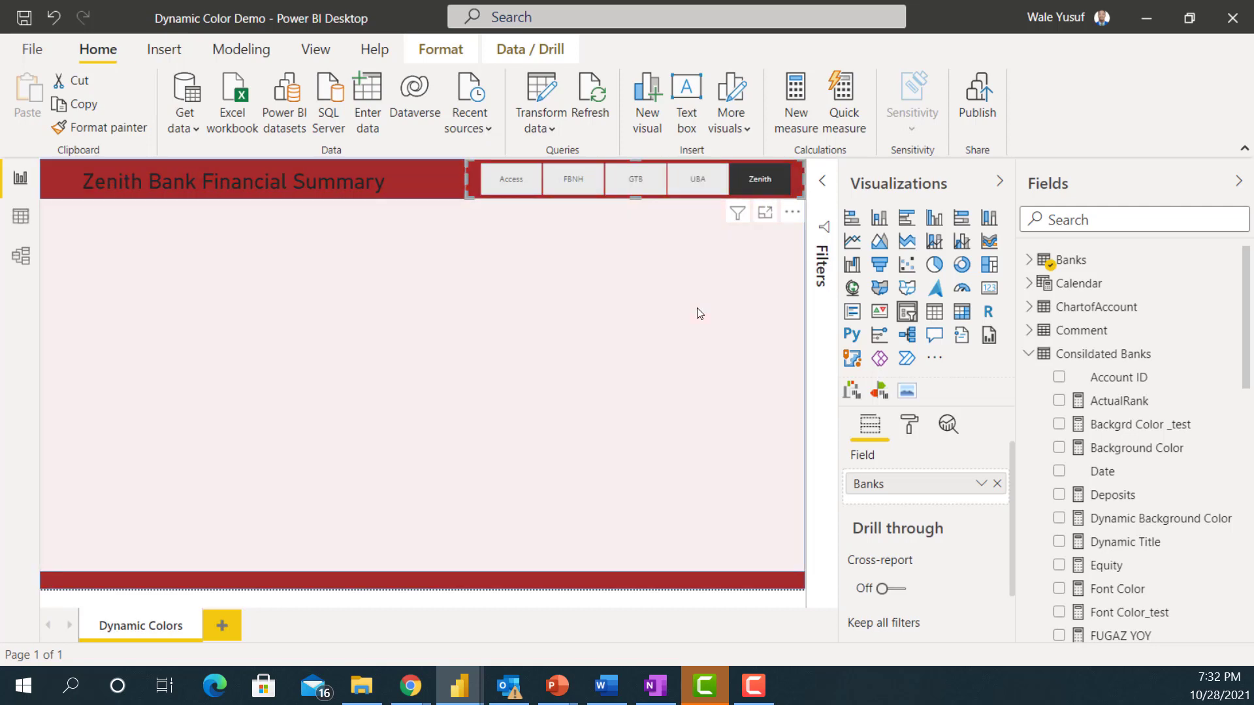